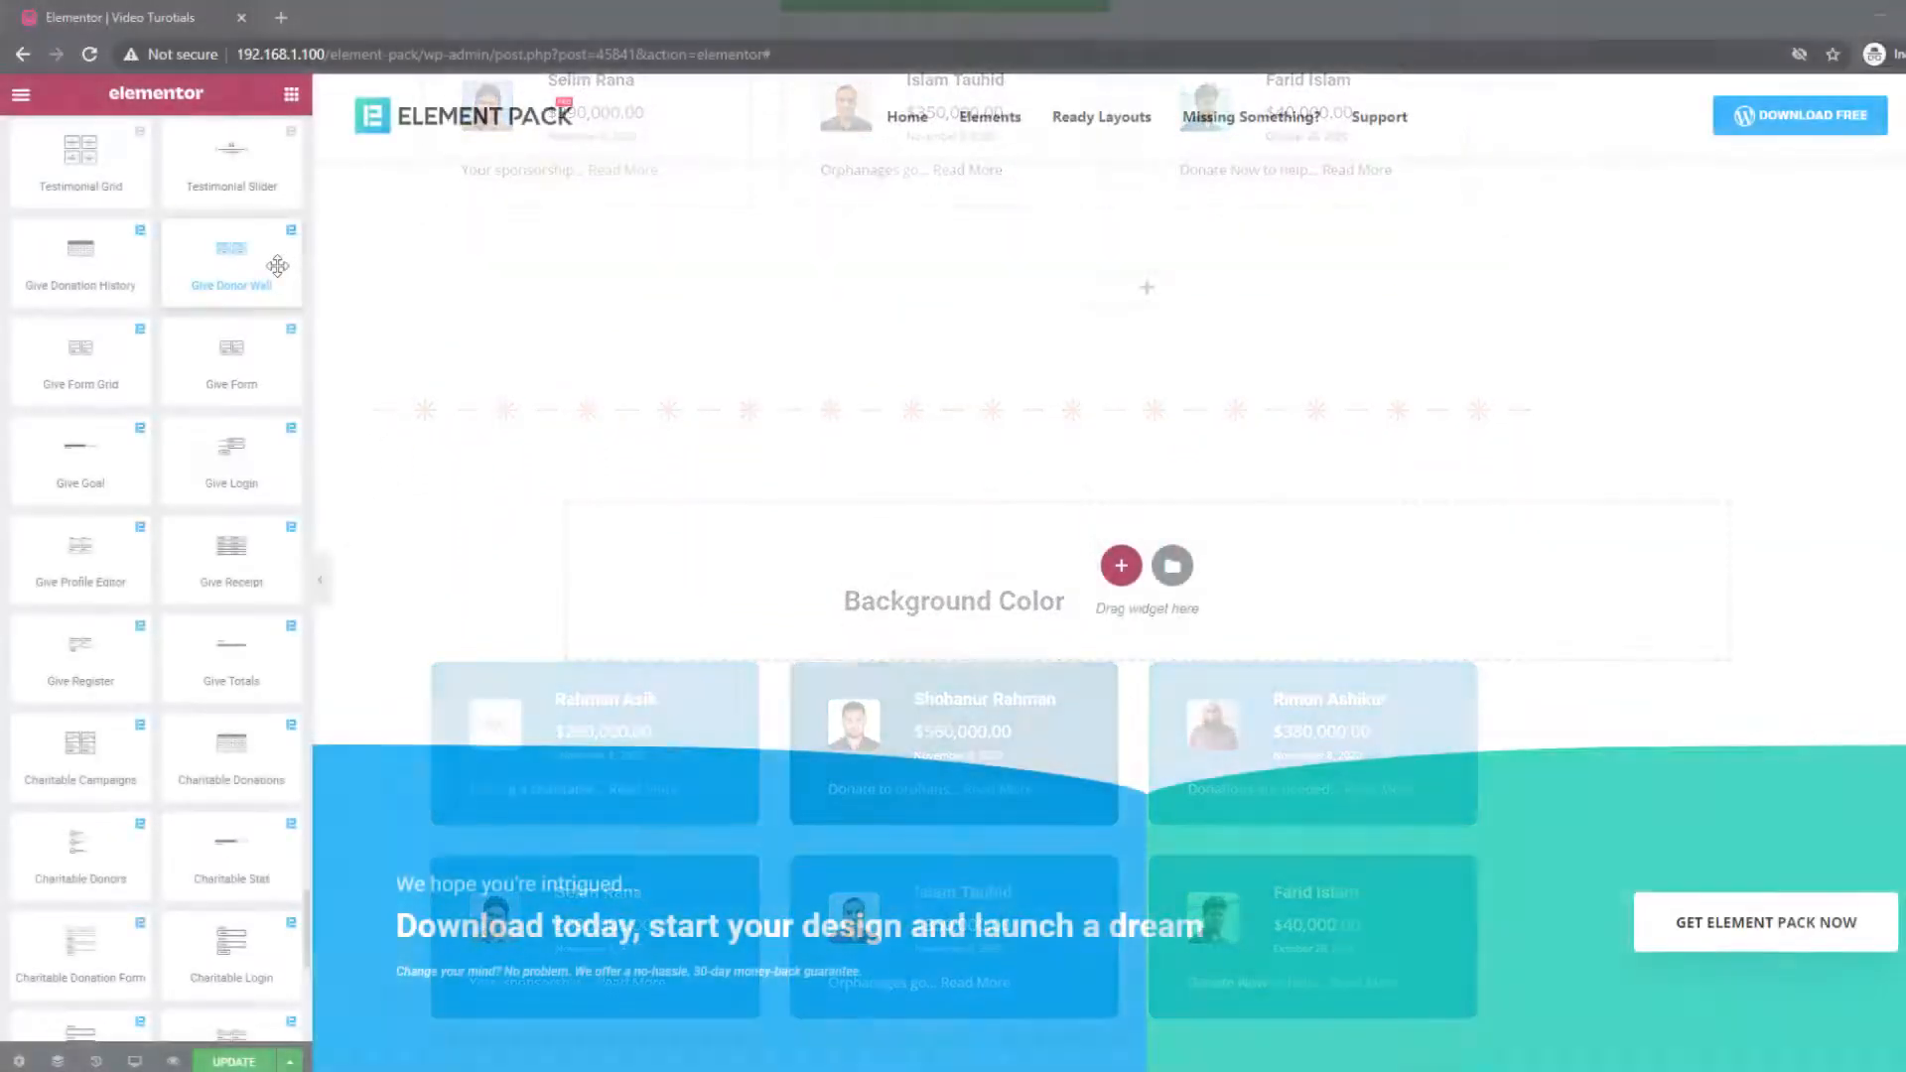
- Add a Give Donor Wall widget to the page's empty section and enable Show Comments for it
left_click_drag(281, 263, 1178, 288)
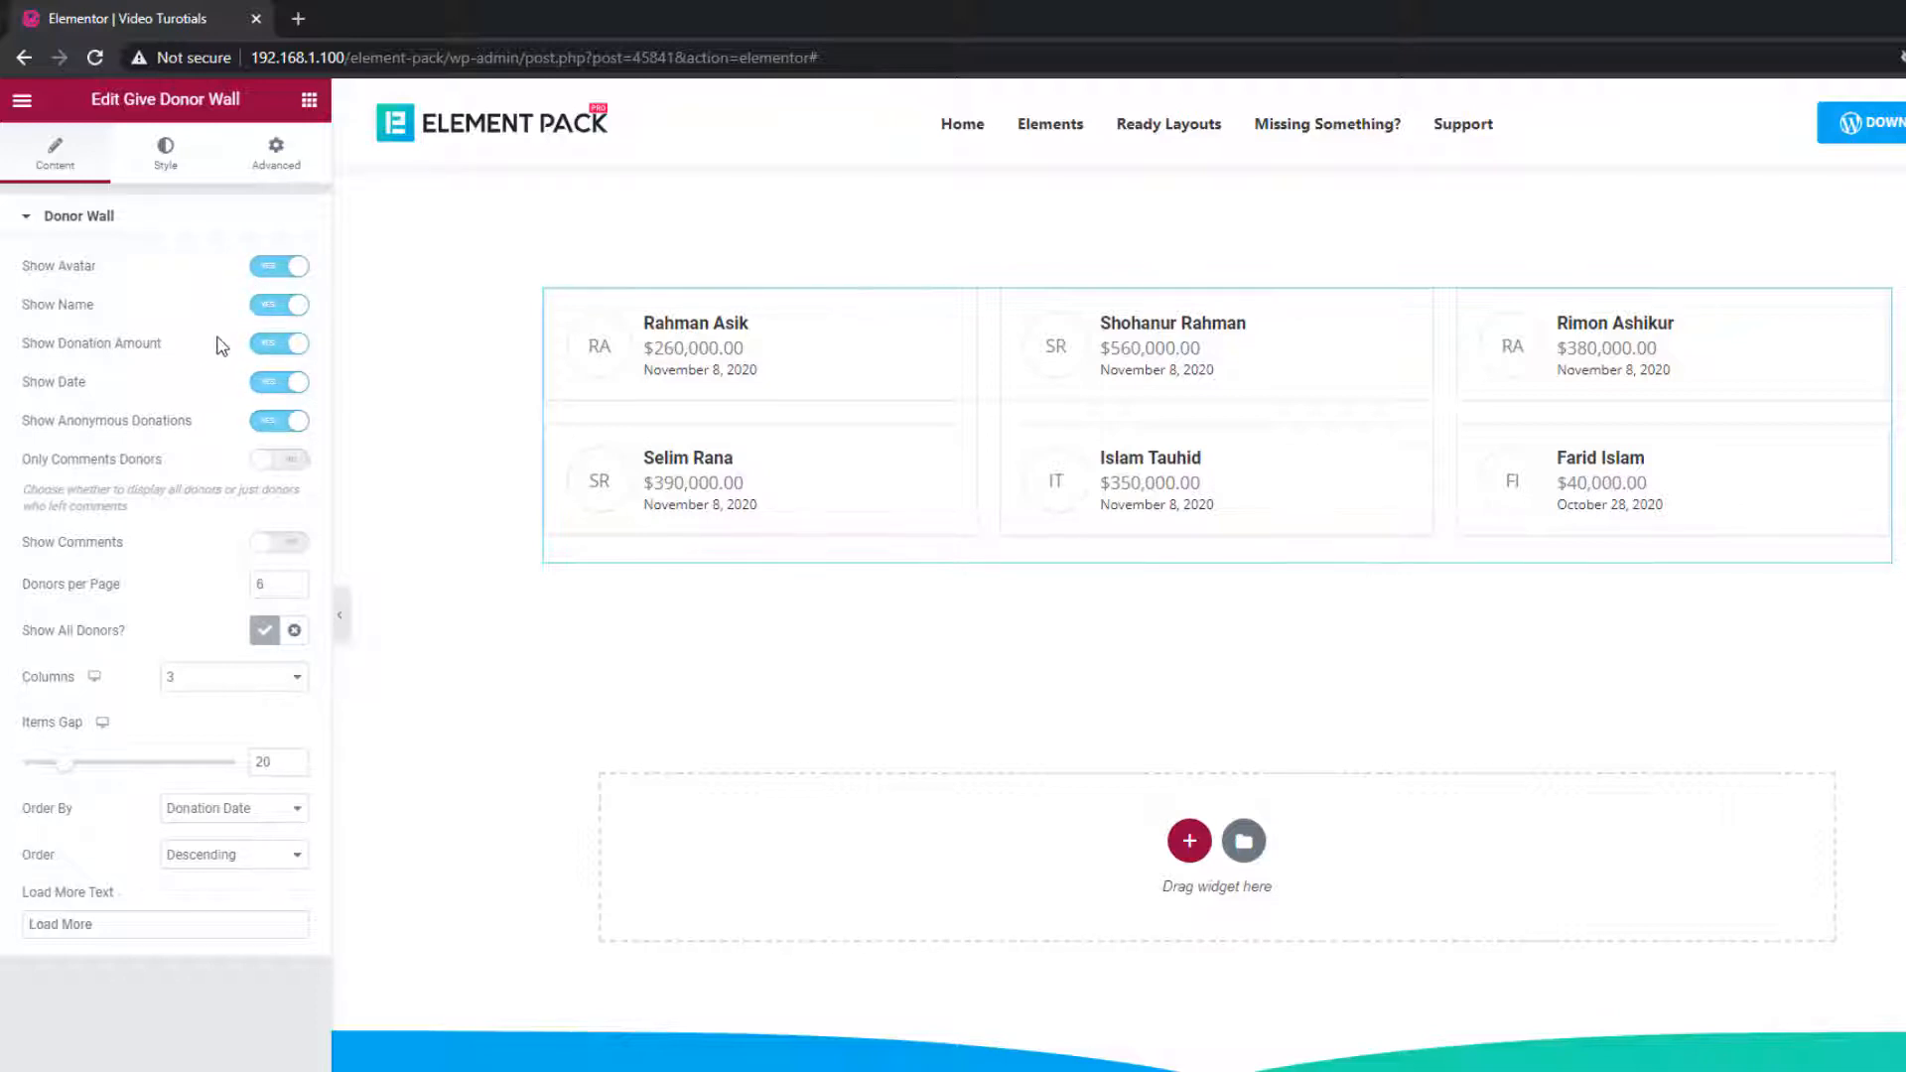
left_click(285, 278)
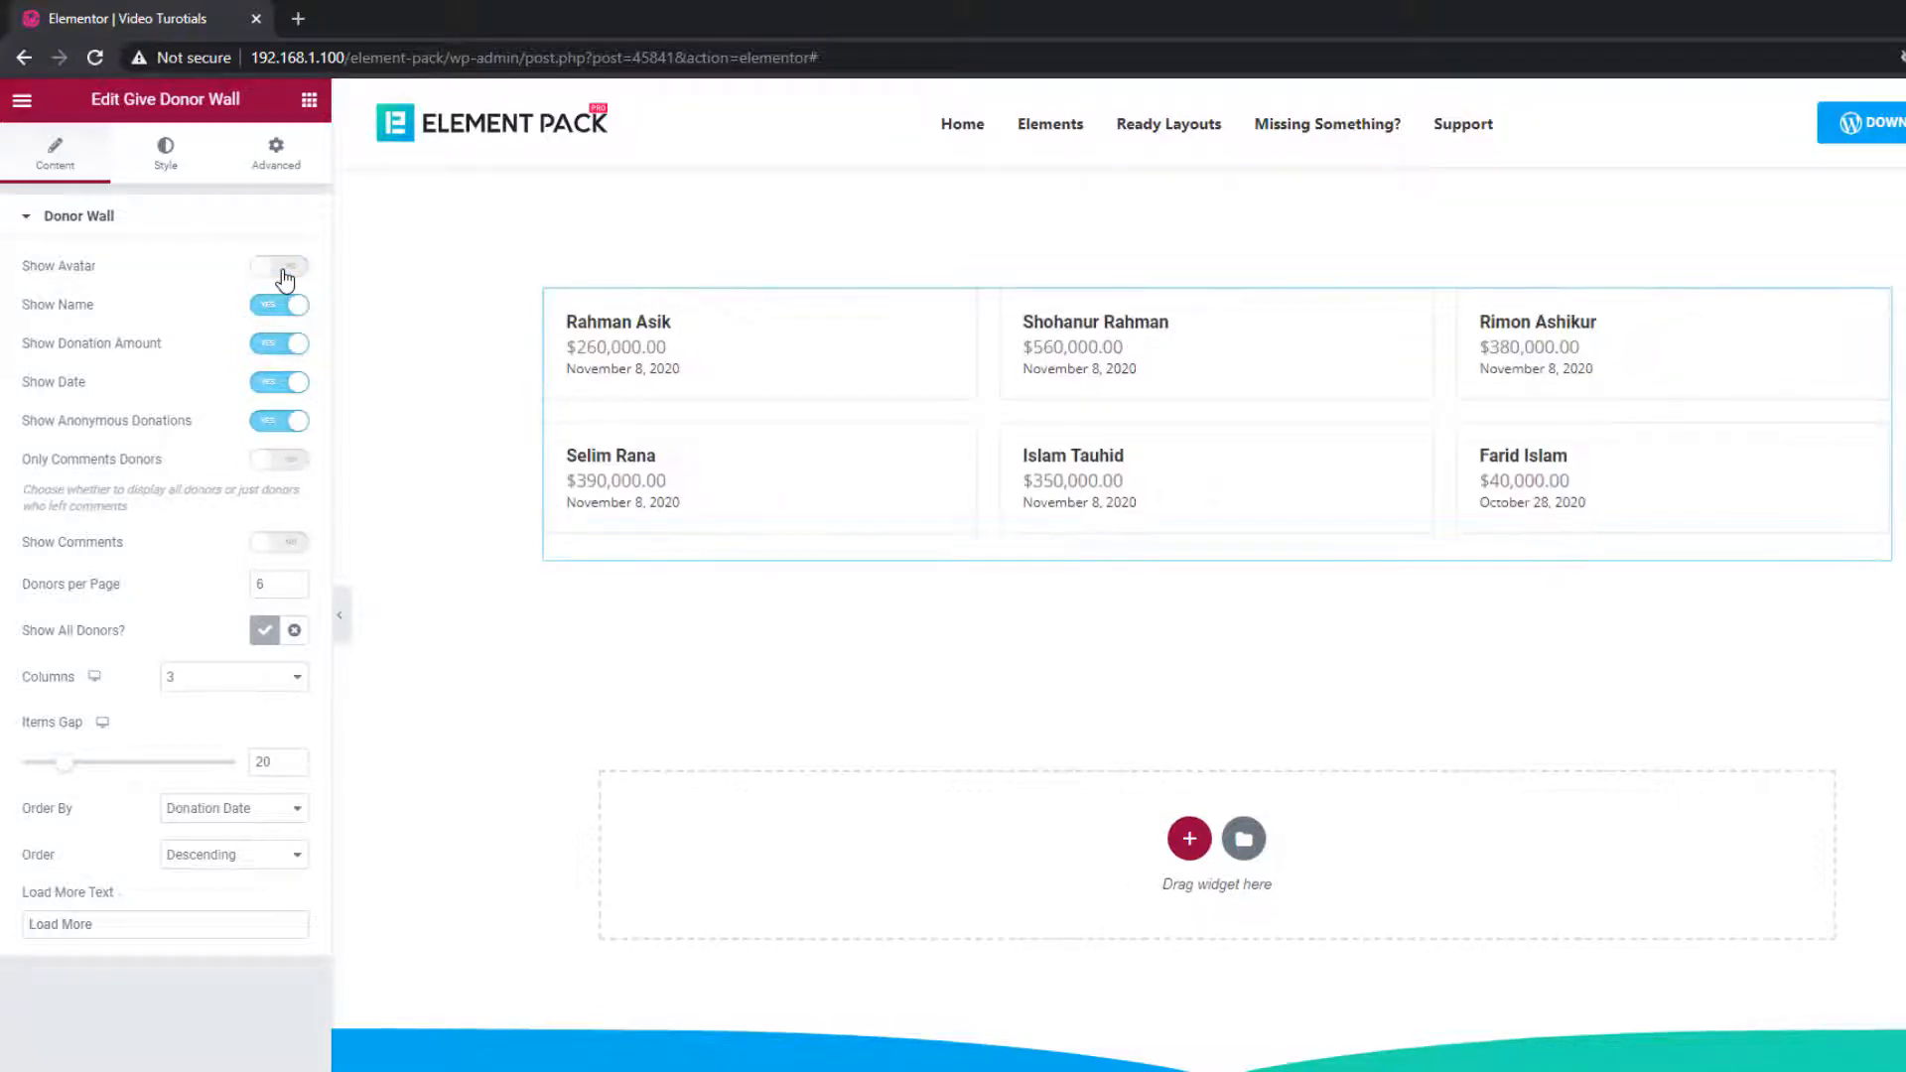
left_click(285, 278)
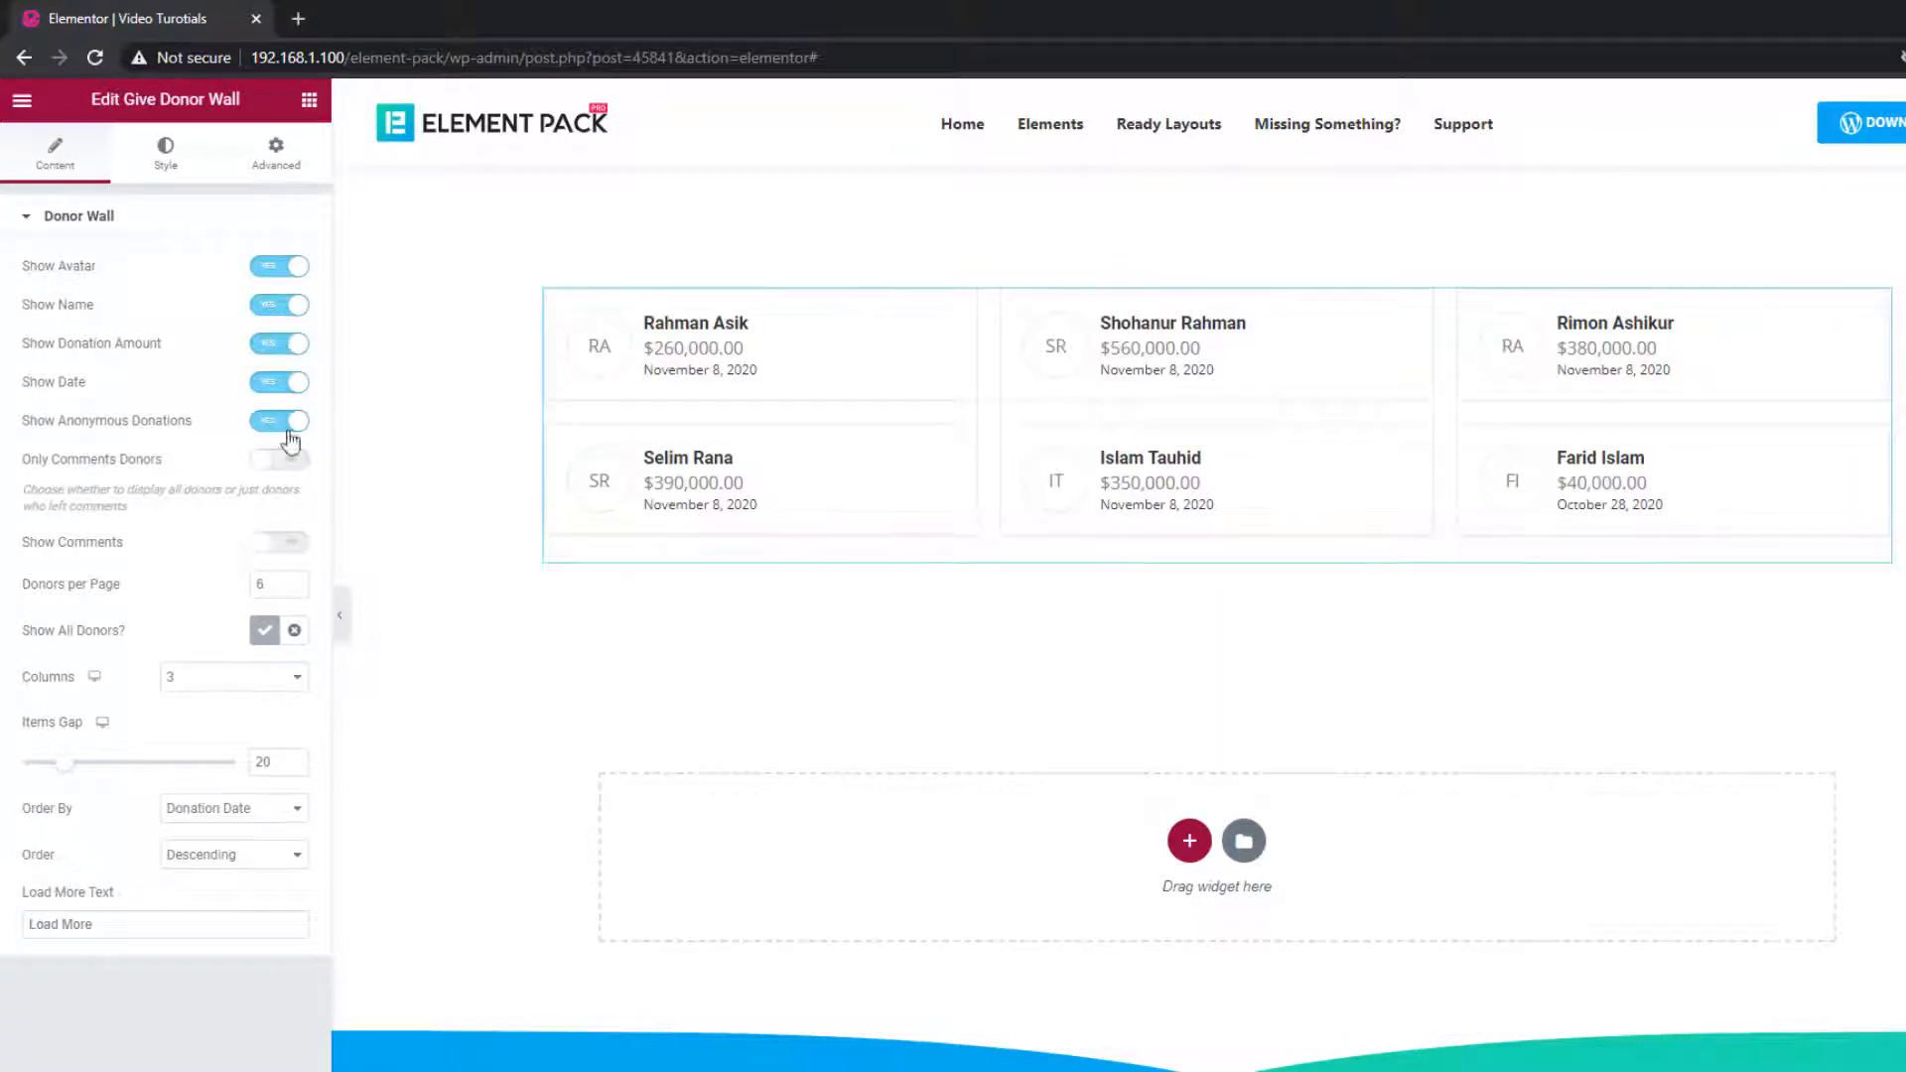
left_click(288, 543)
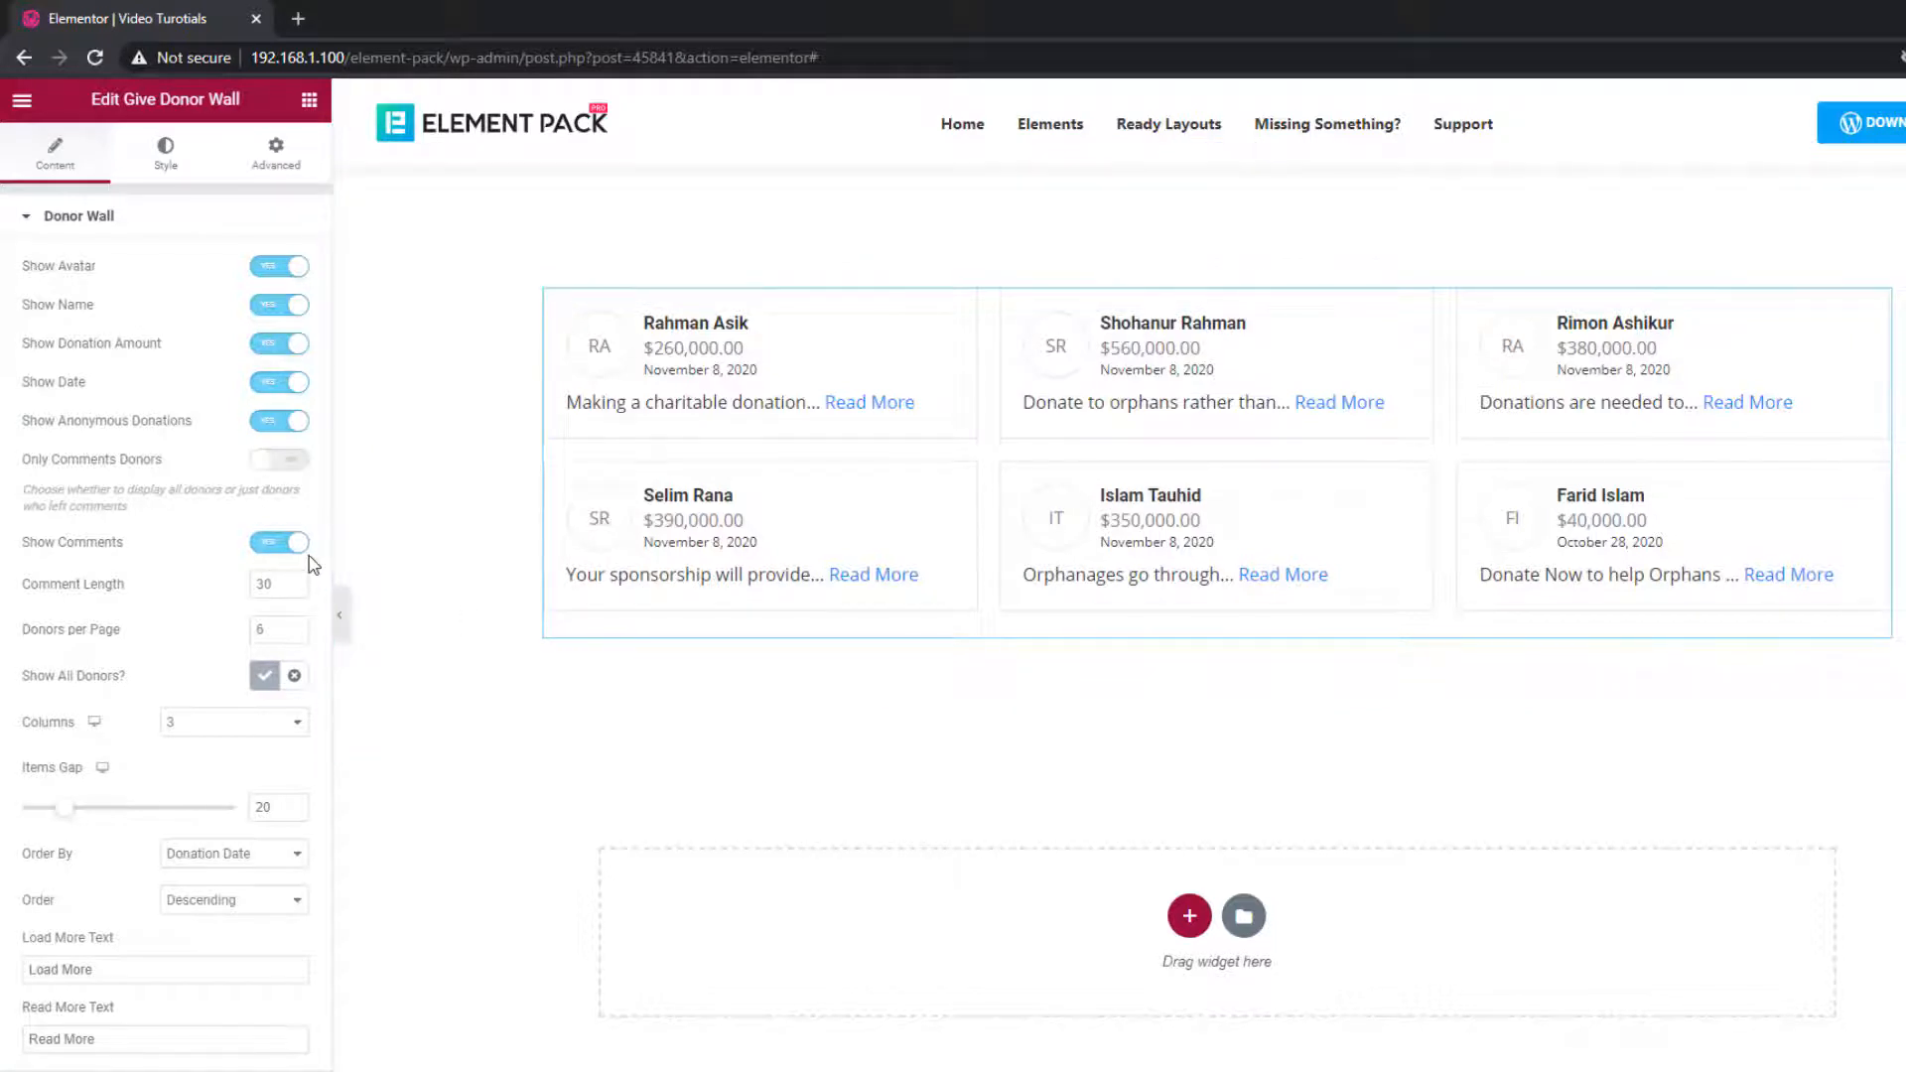
- Try the donor wall in 2 columns, return it to 3 columns, and widen the items gap to 36
left_click(238, 737)
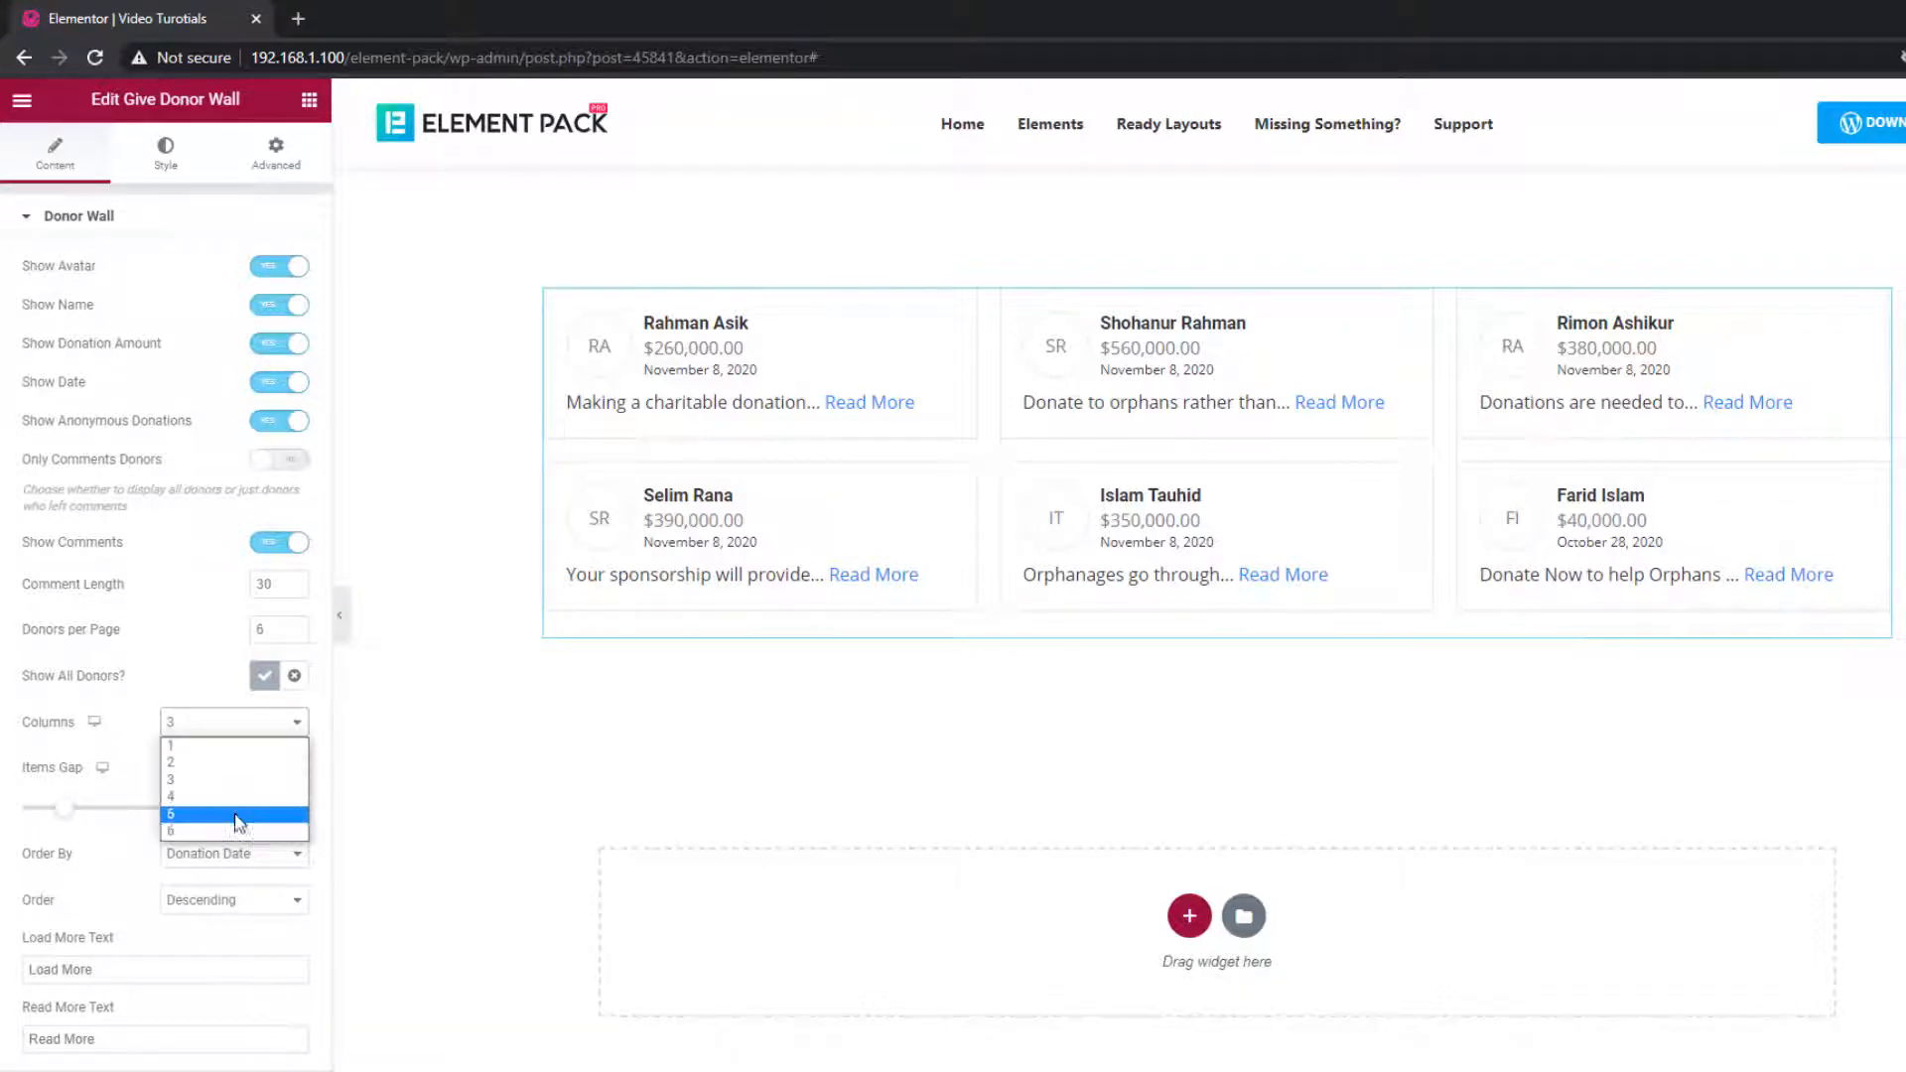
left_click(227, 766)
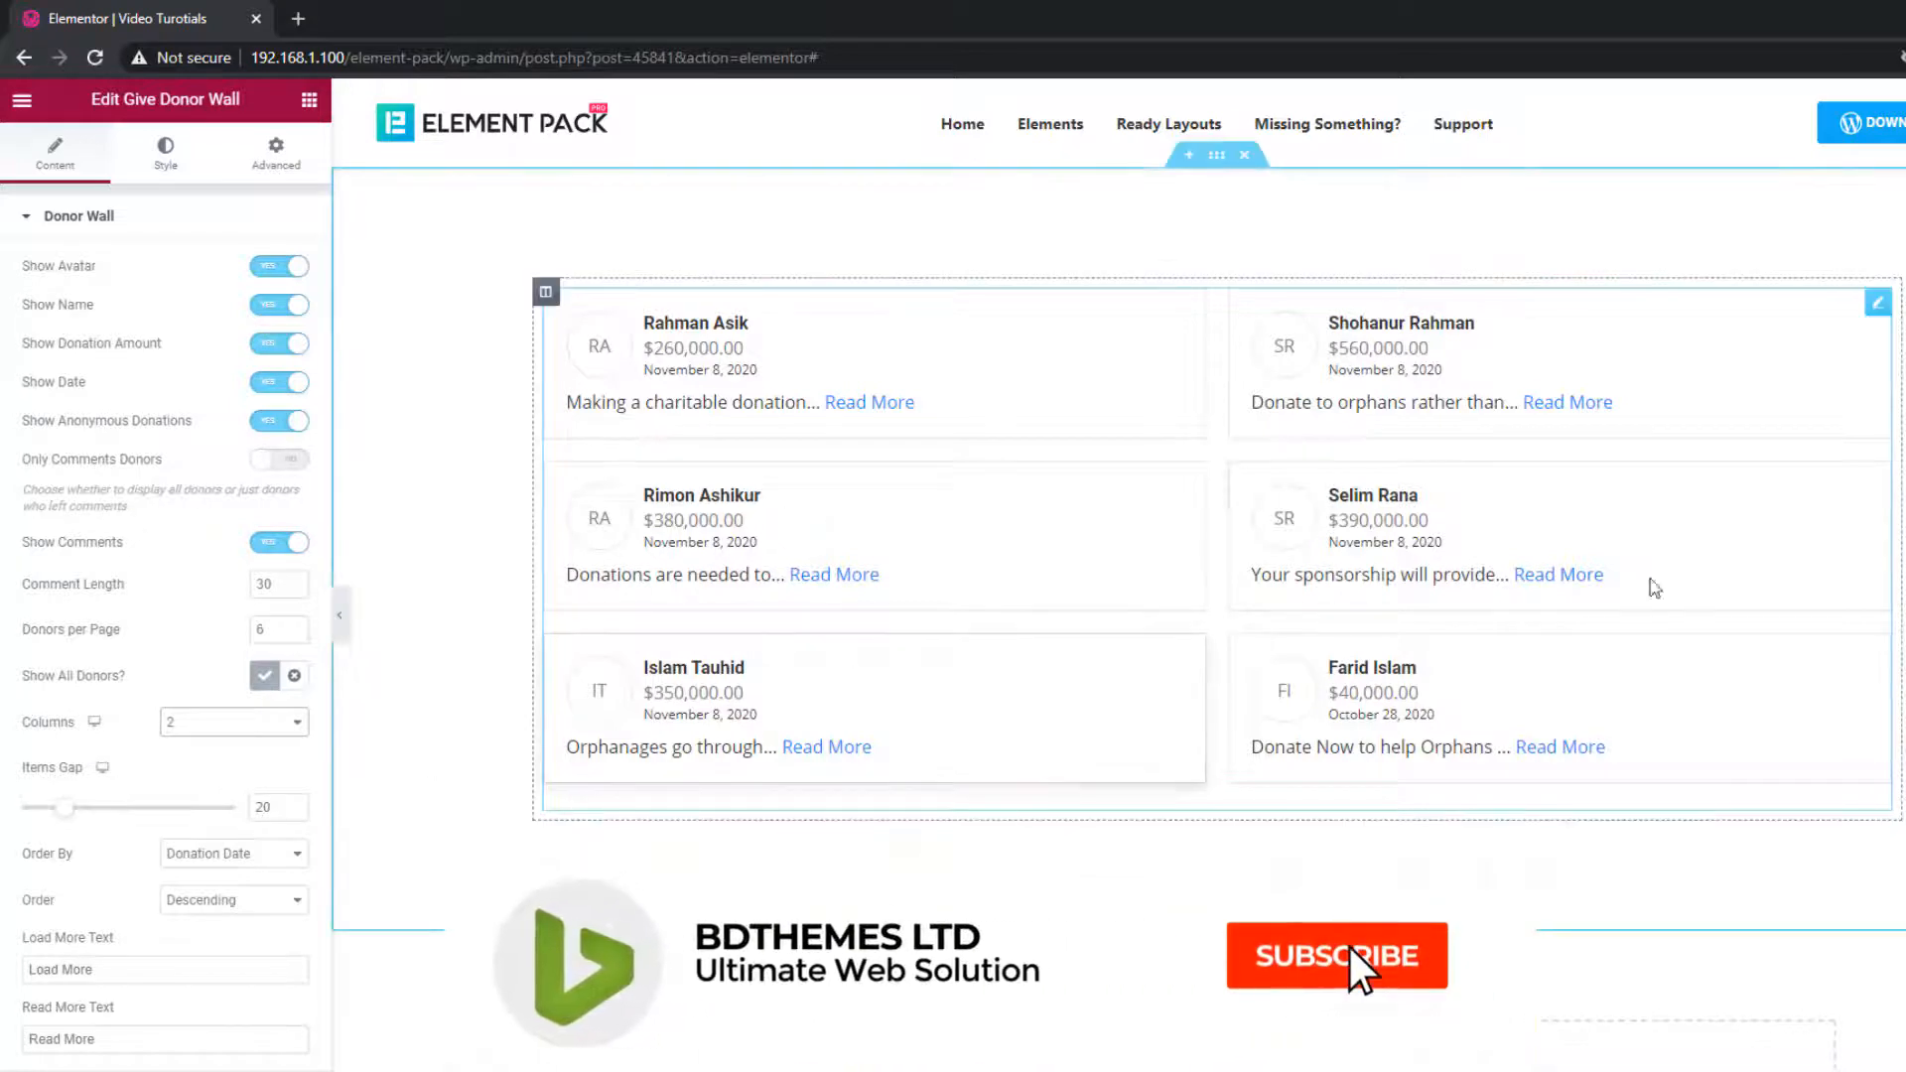
left_click(238, 735)
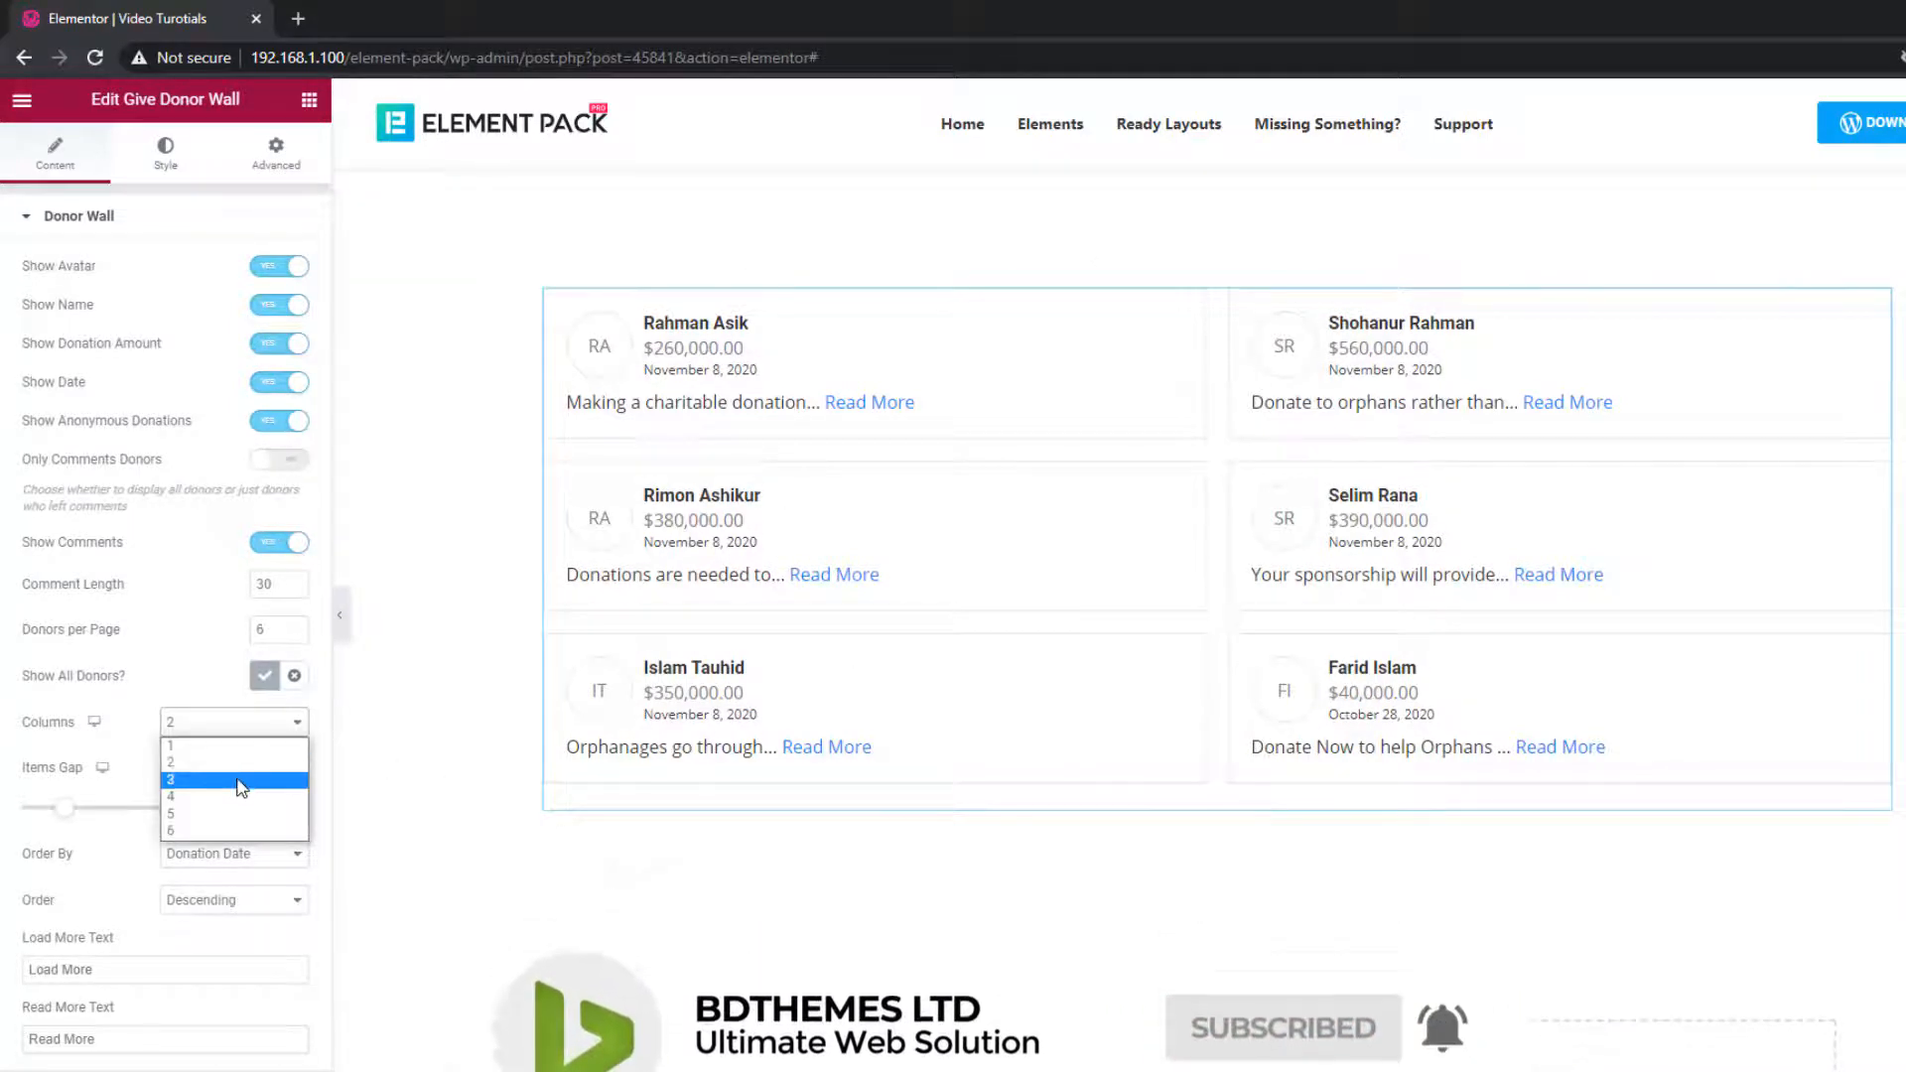
left_click(241, 784)
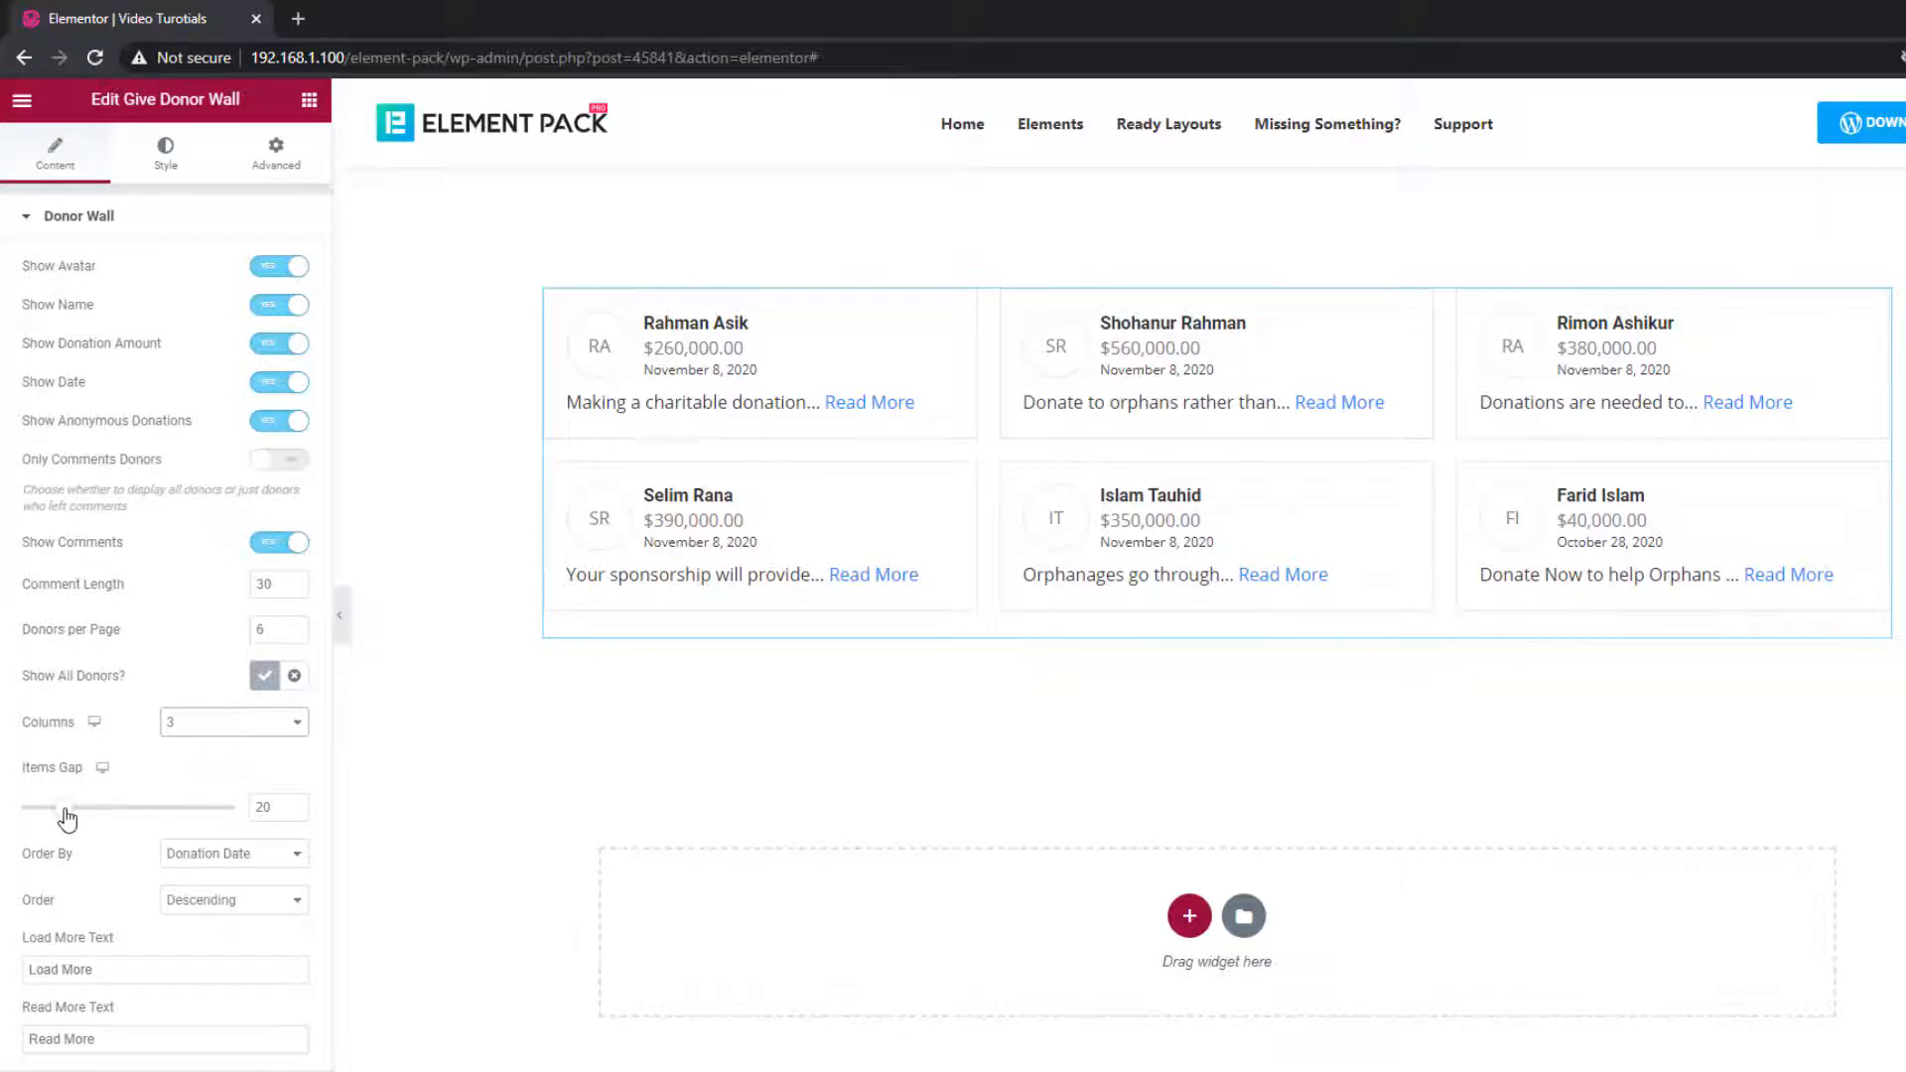
left_click_drag(67, 817, 102, 820)
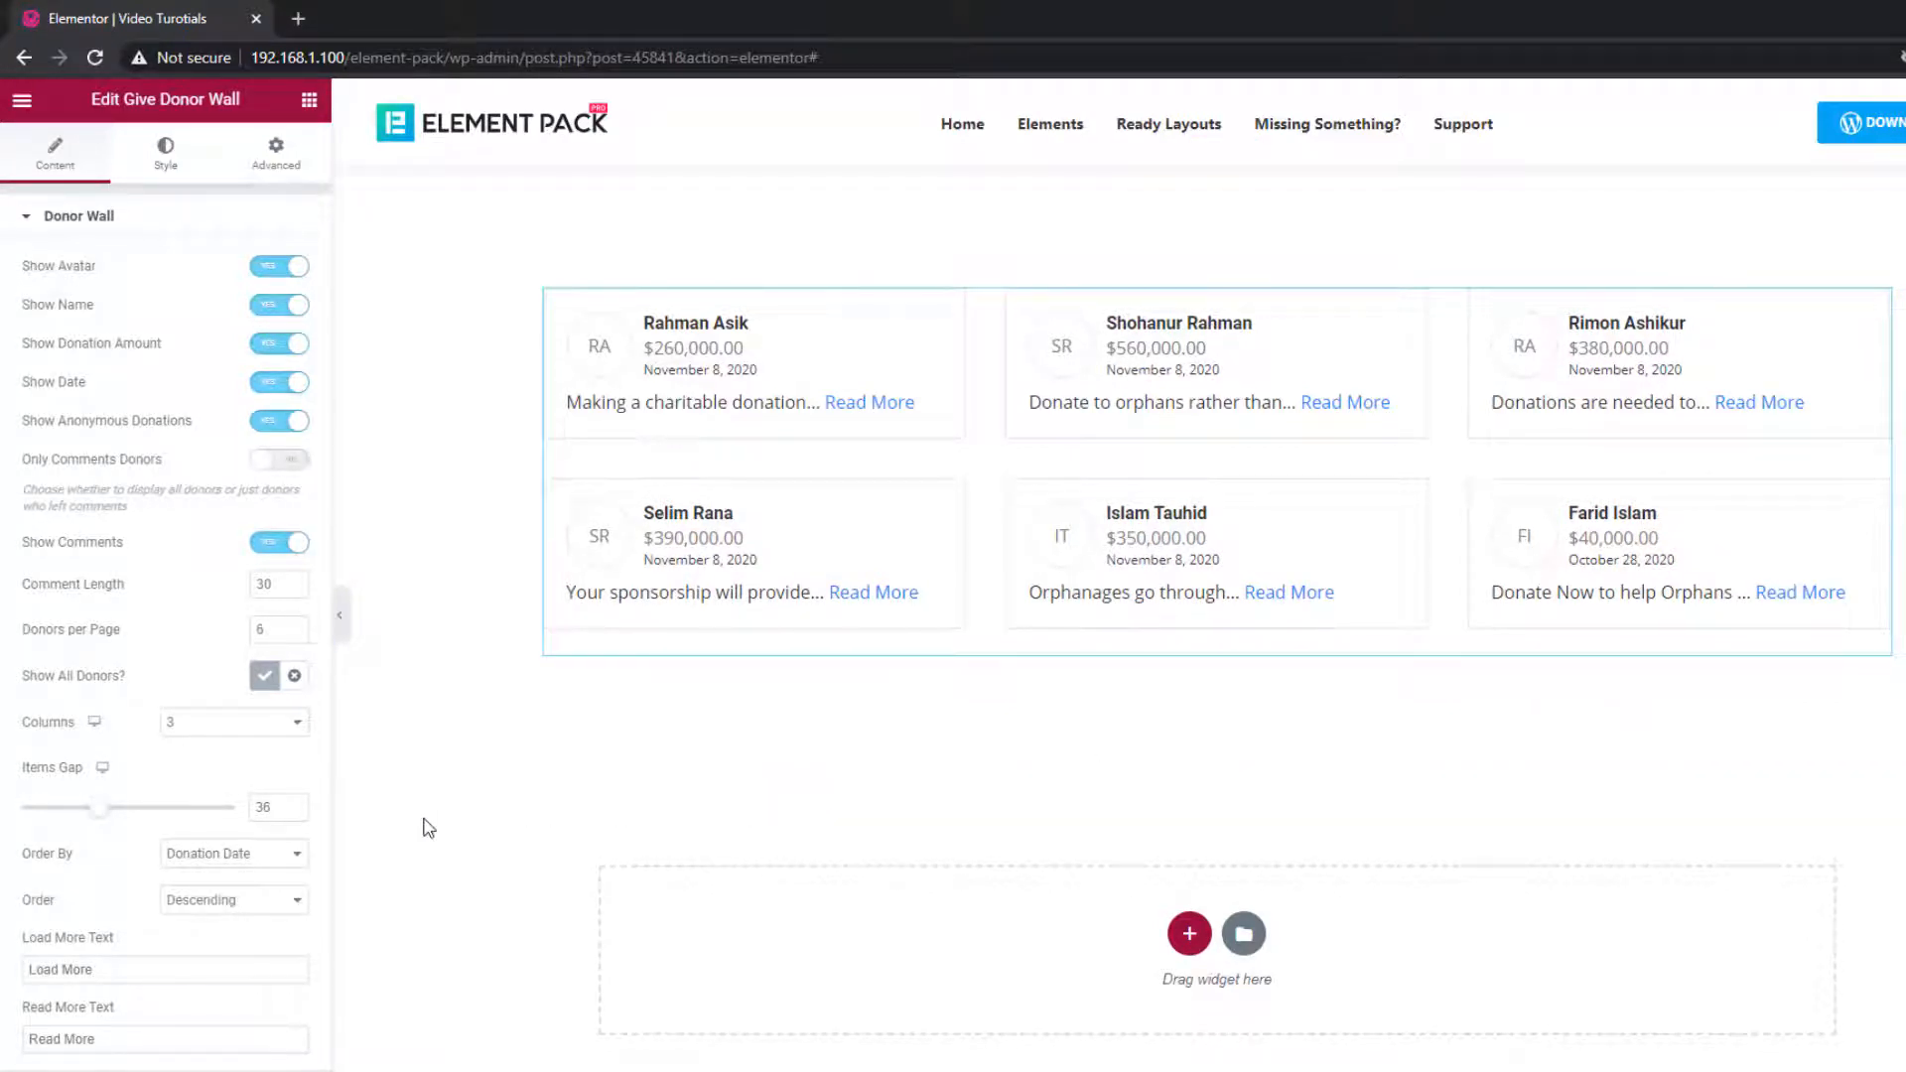
- Set the normal-state background color of the donor items to #50ADCF
left_click(168, 159)
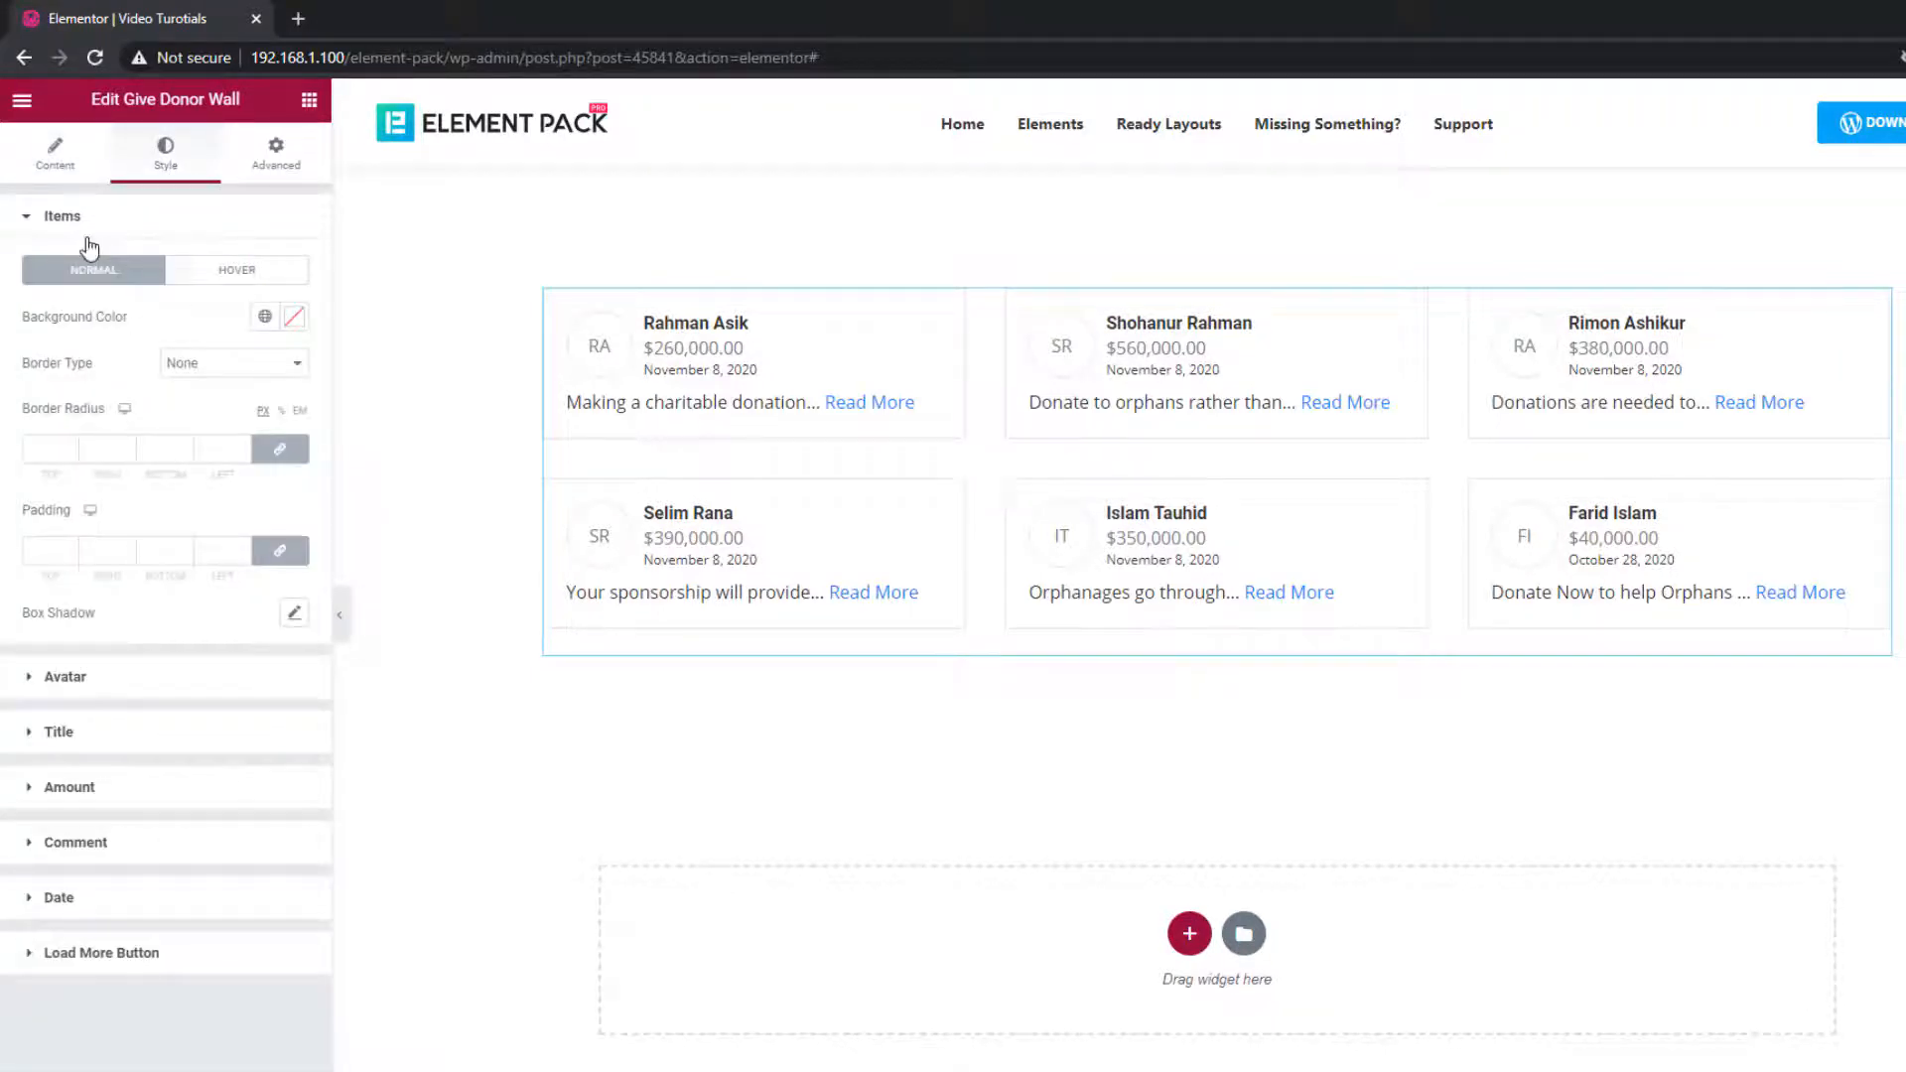
left_click(295, 318)
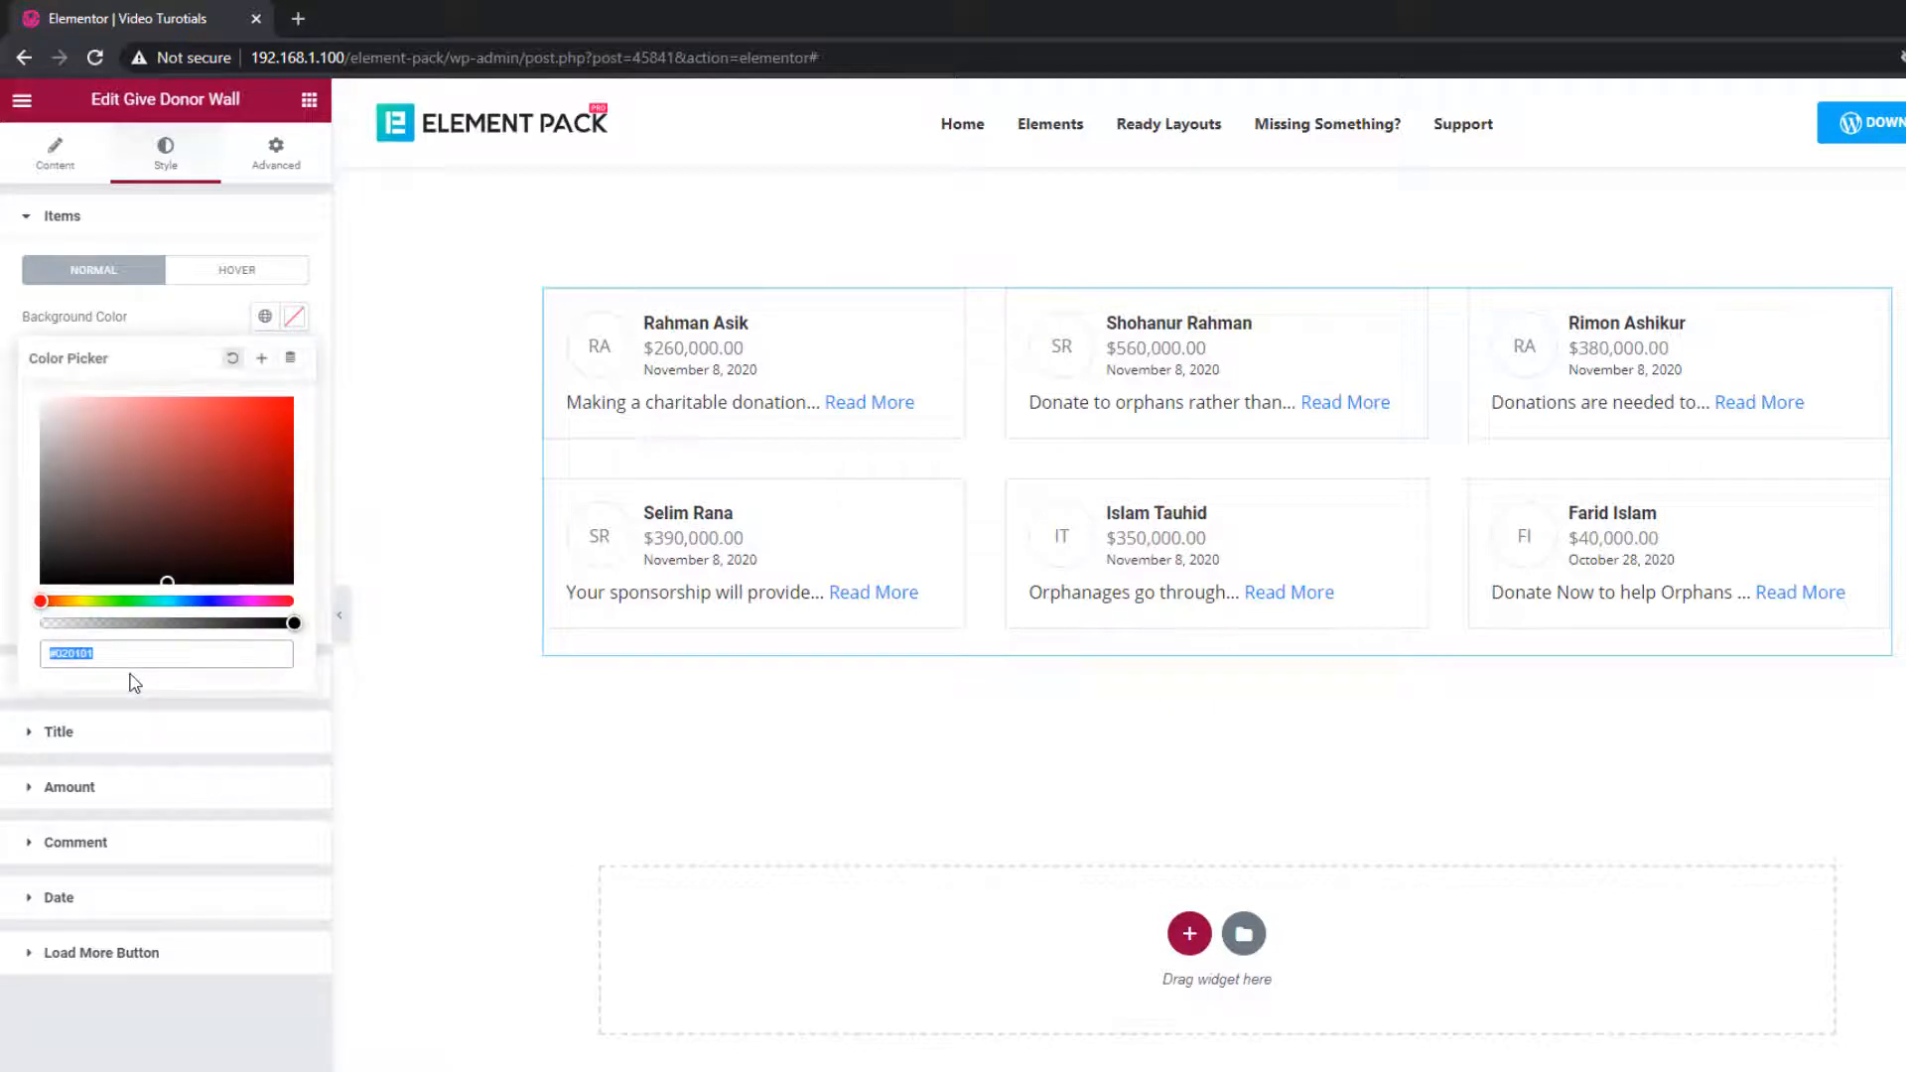
type("#50ADCF")
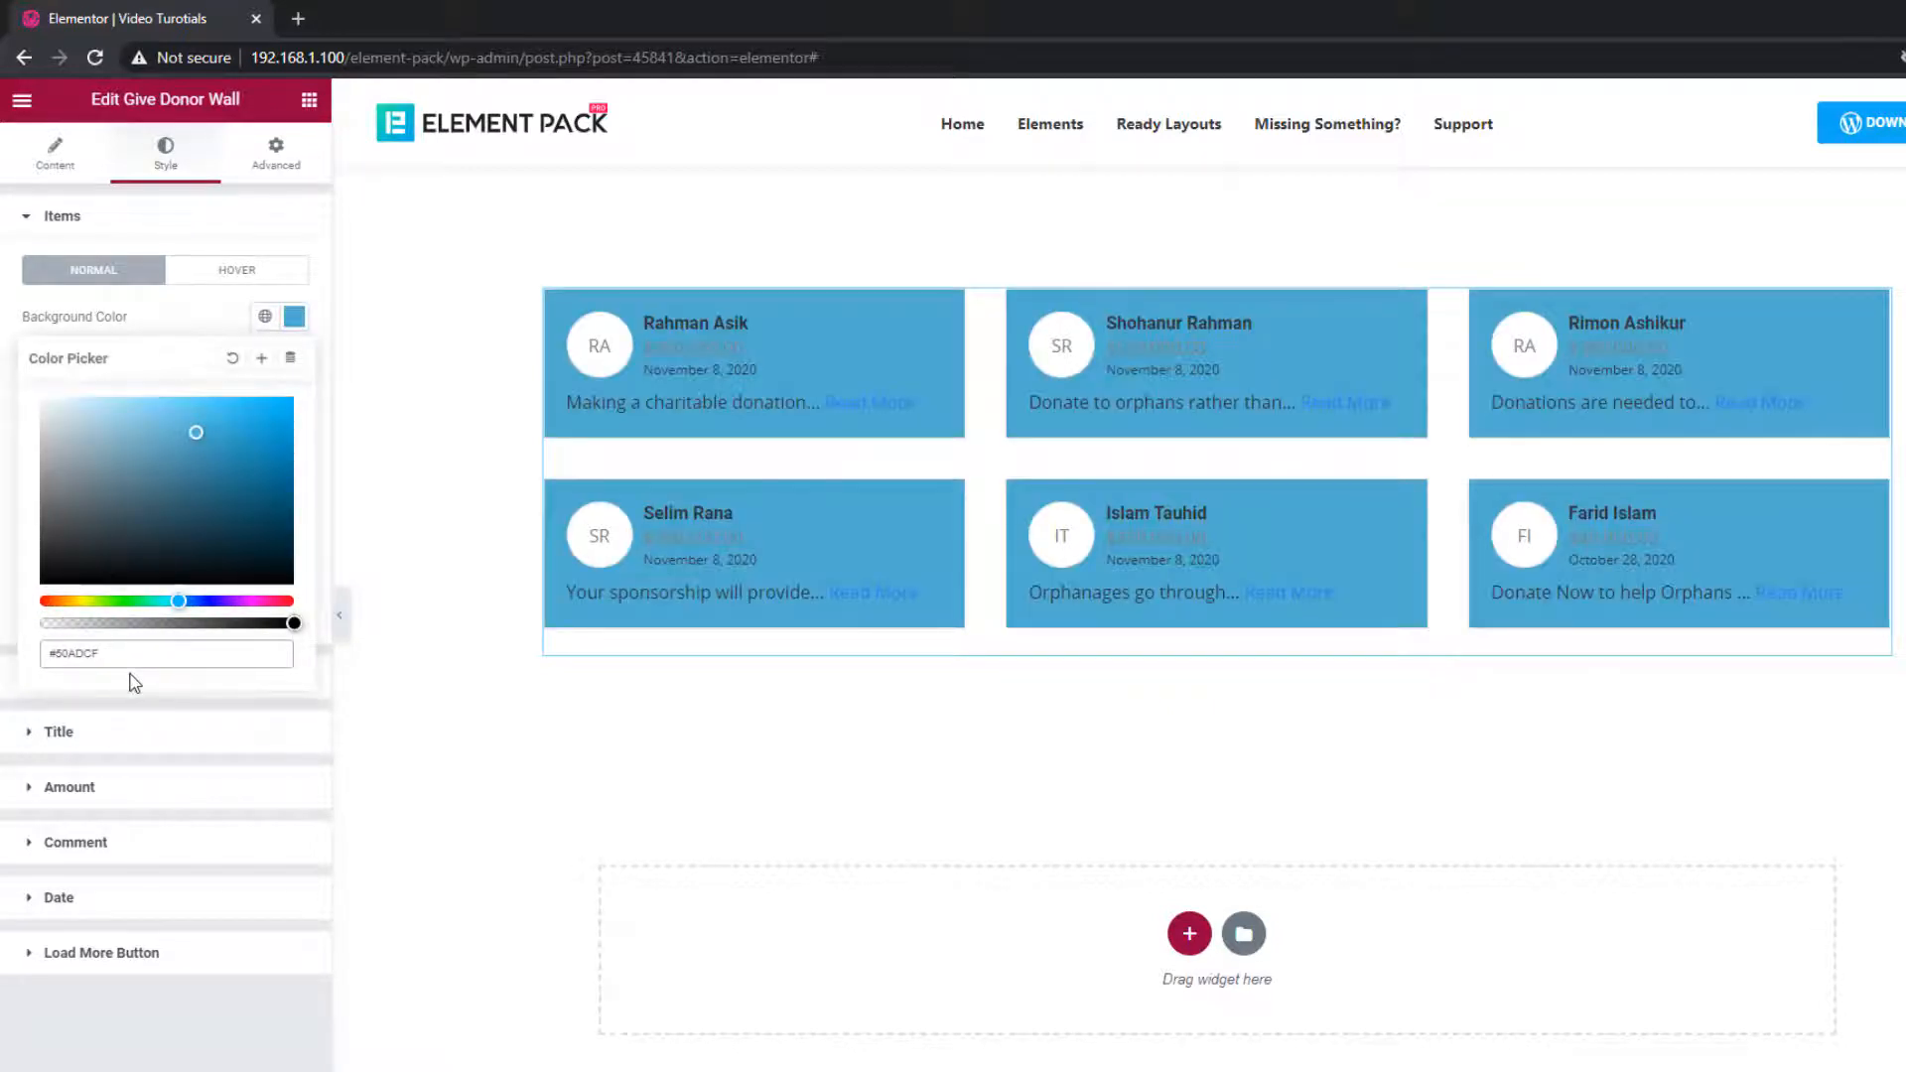
left_click(203, 328)
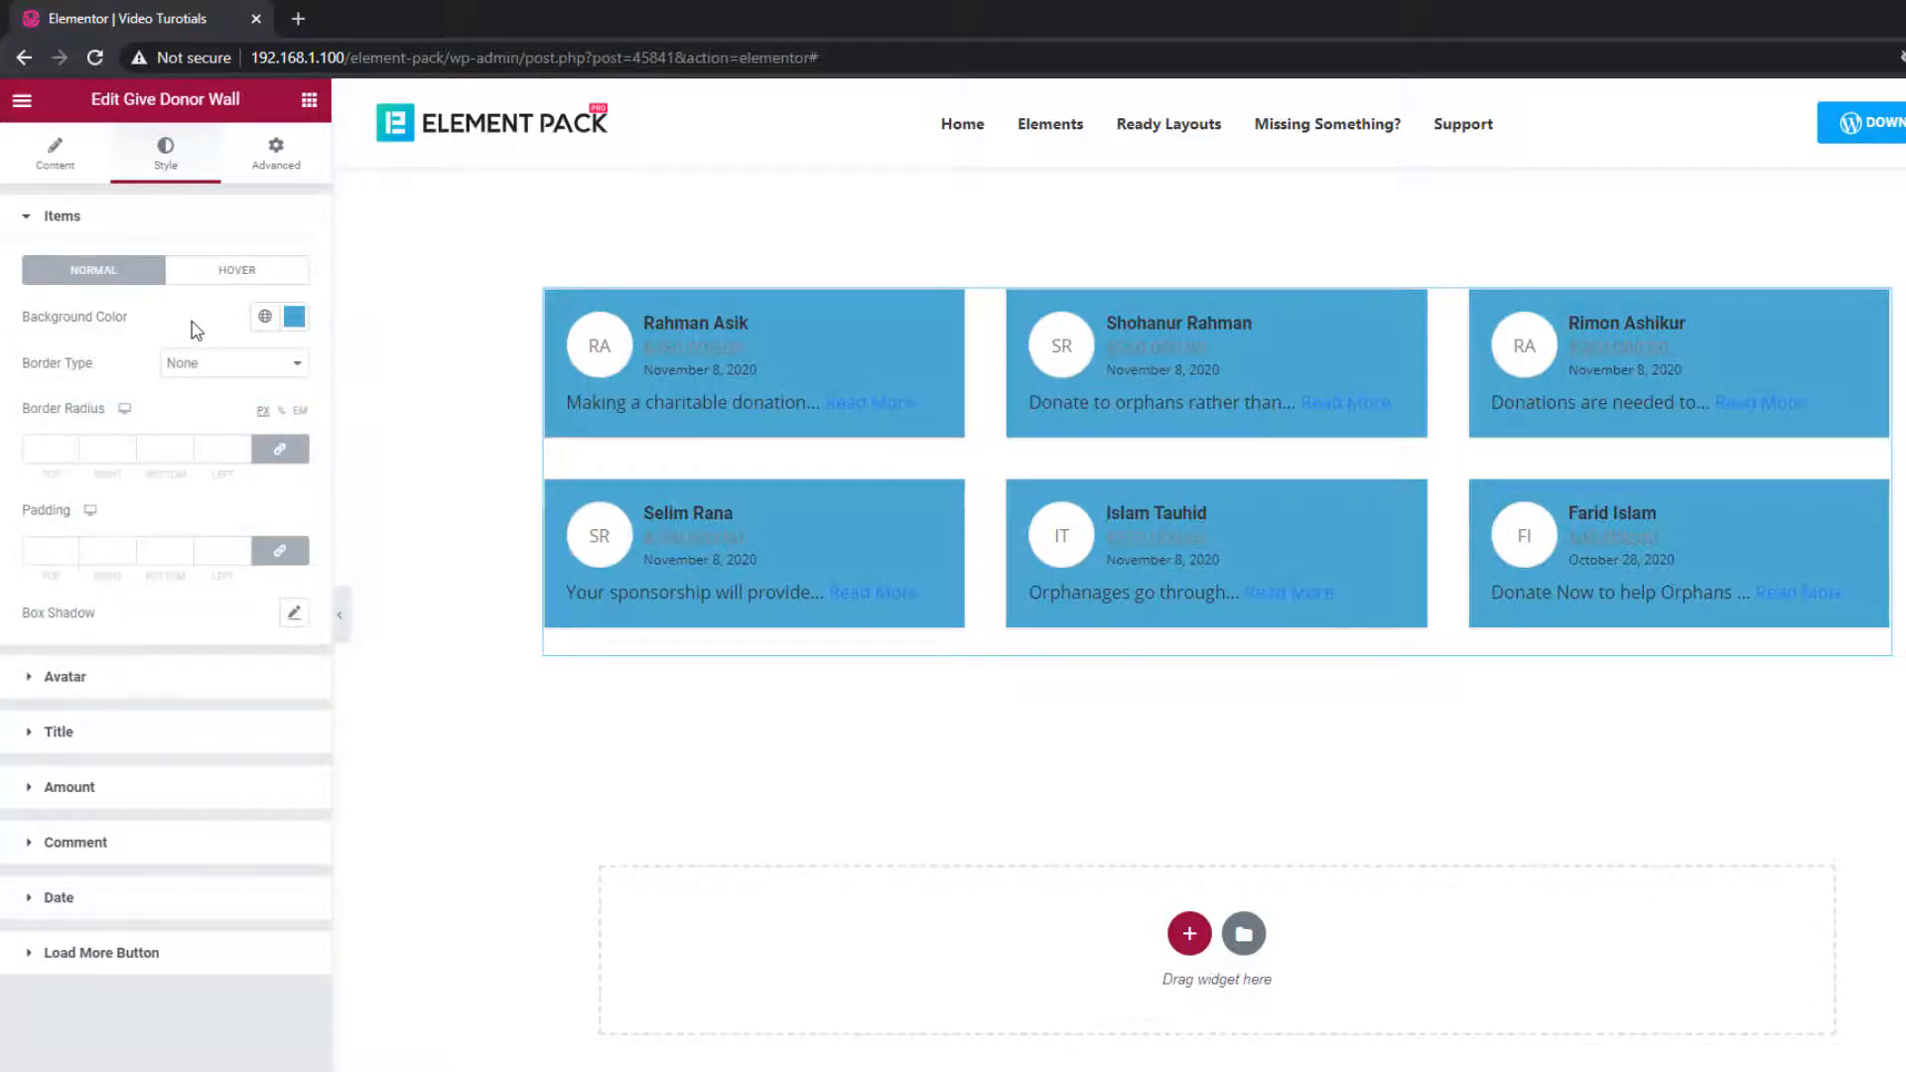
- Give the donor items a darker blue hover background color, #478CA5
left_click(252, 281)
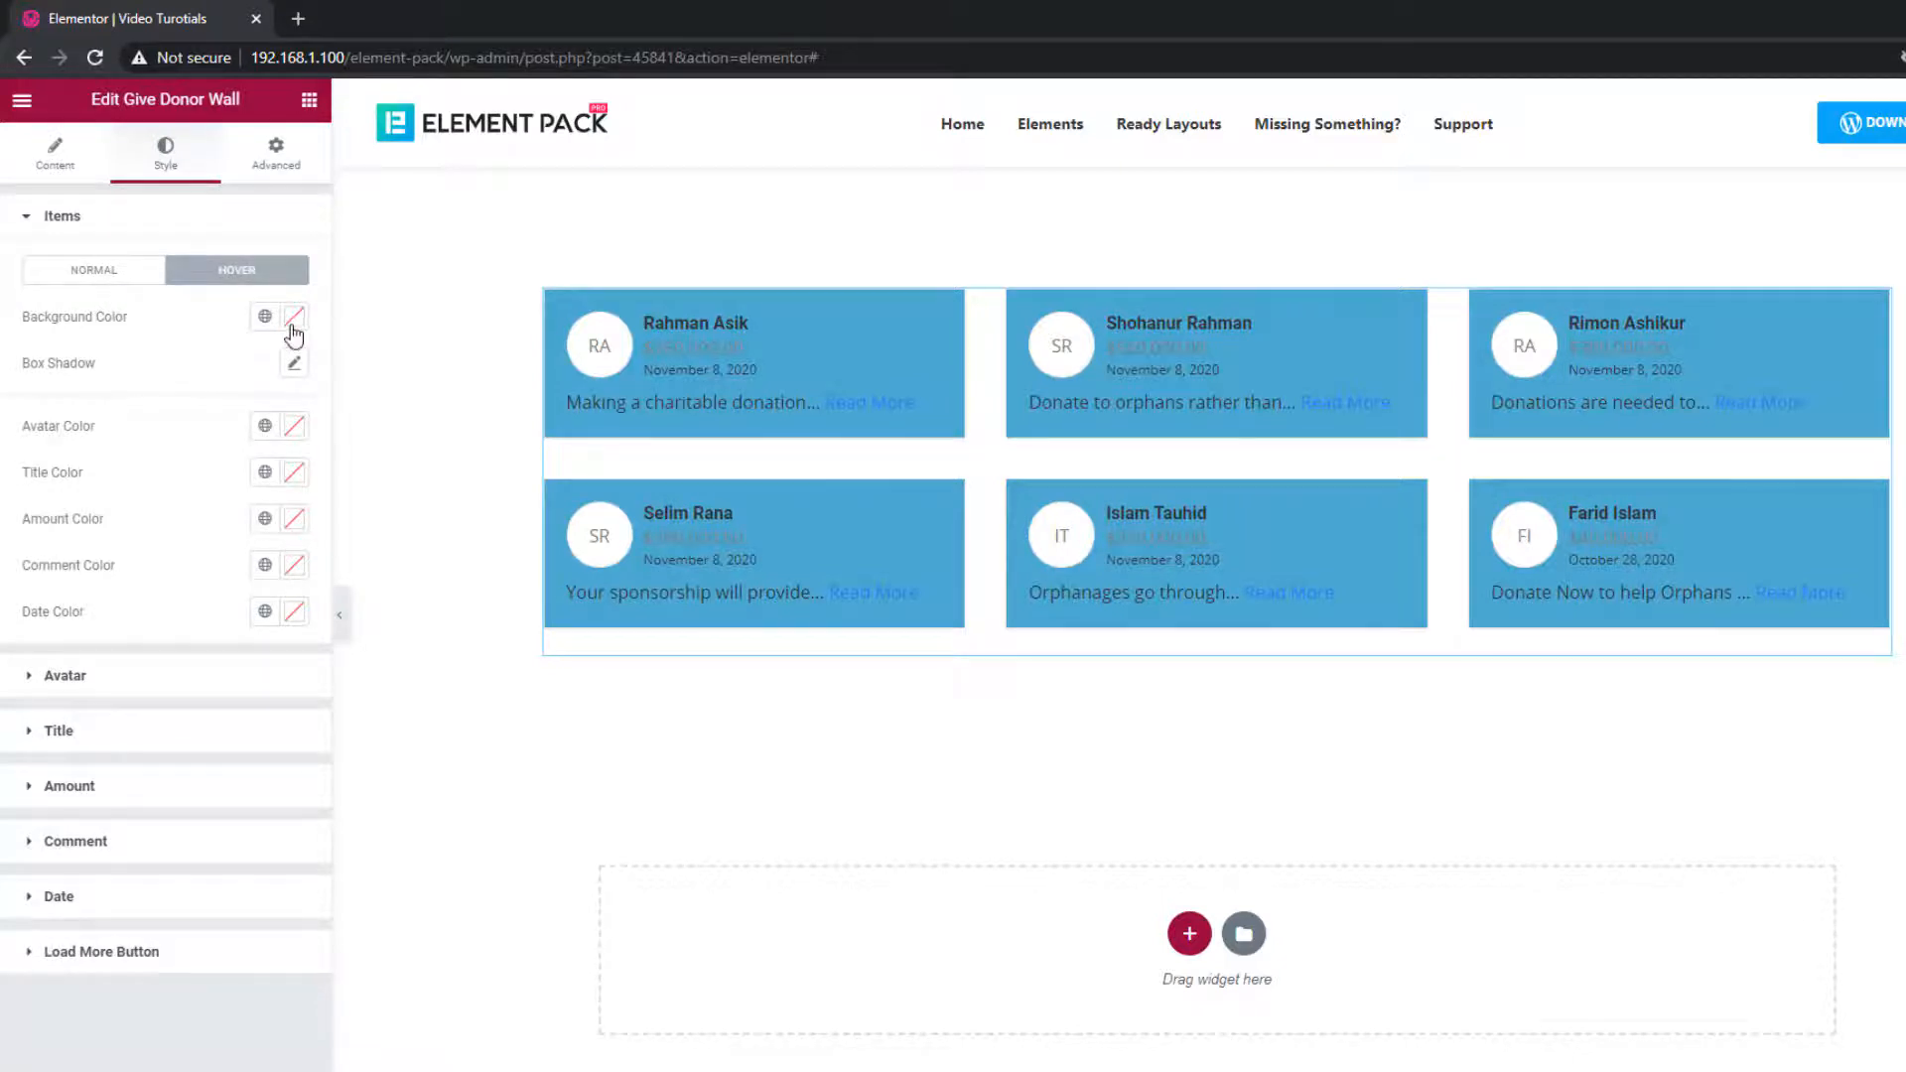
left_click(294, 316)
type("#50ADCF")
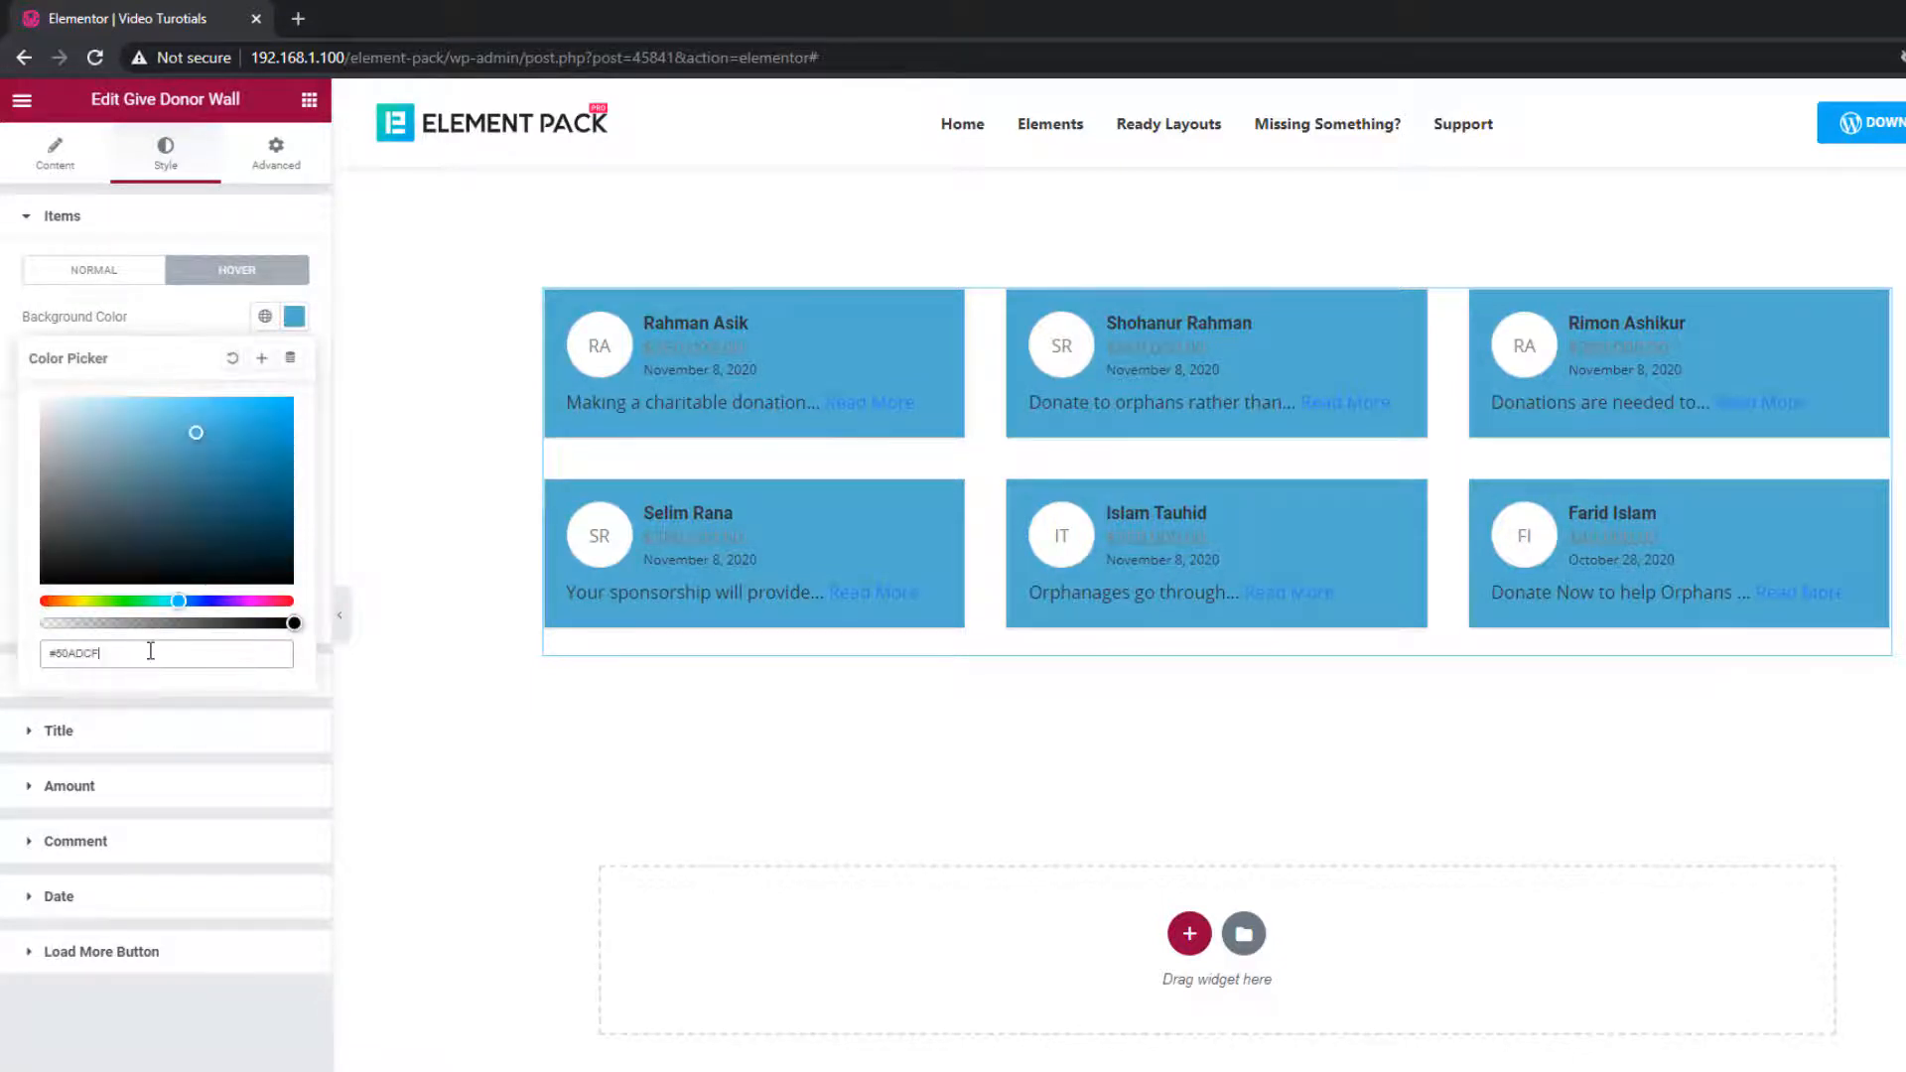
left_click_drag(199, 437, 183, 462)
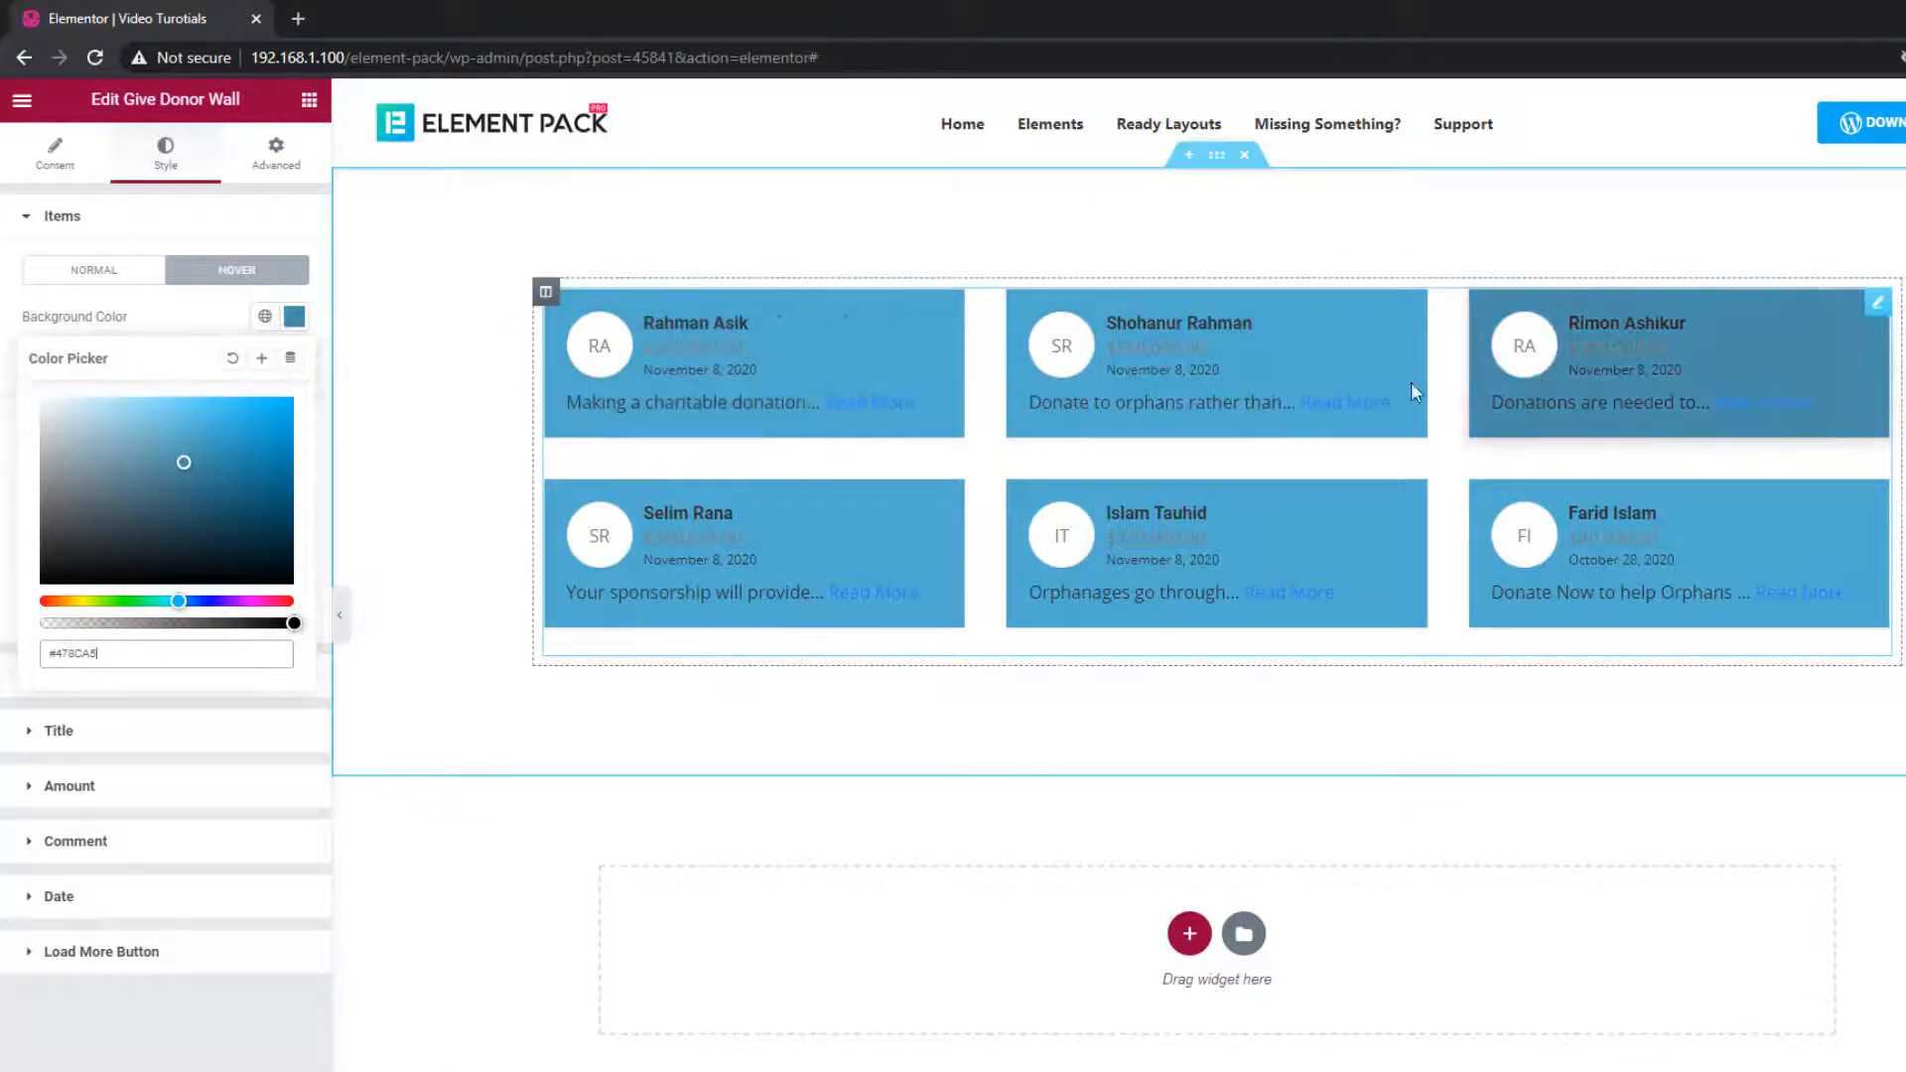
left_click(155, 310)
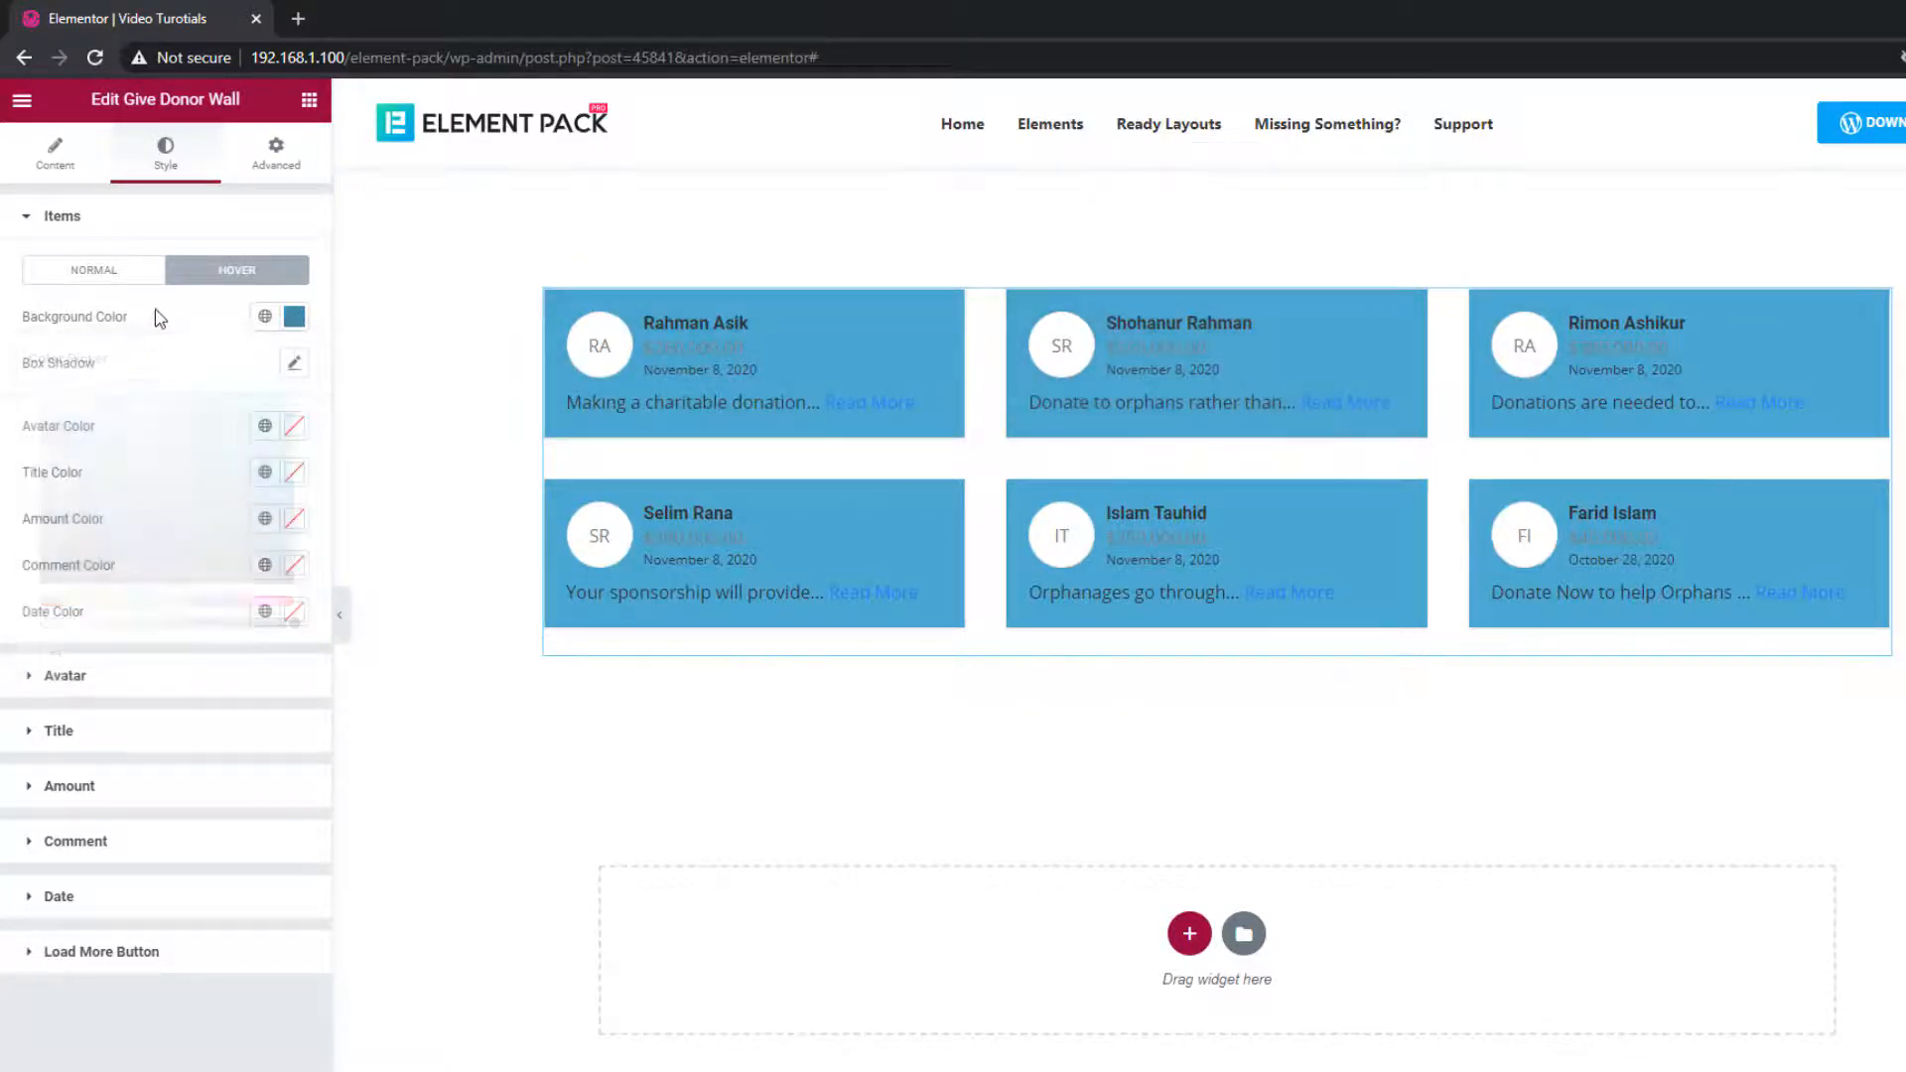
- Set the donor items' border radius to 5 px and their padding to 30 on all sides
left_click(108, 287)
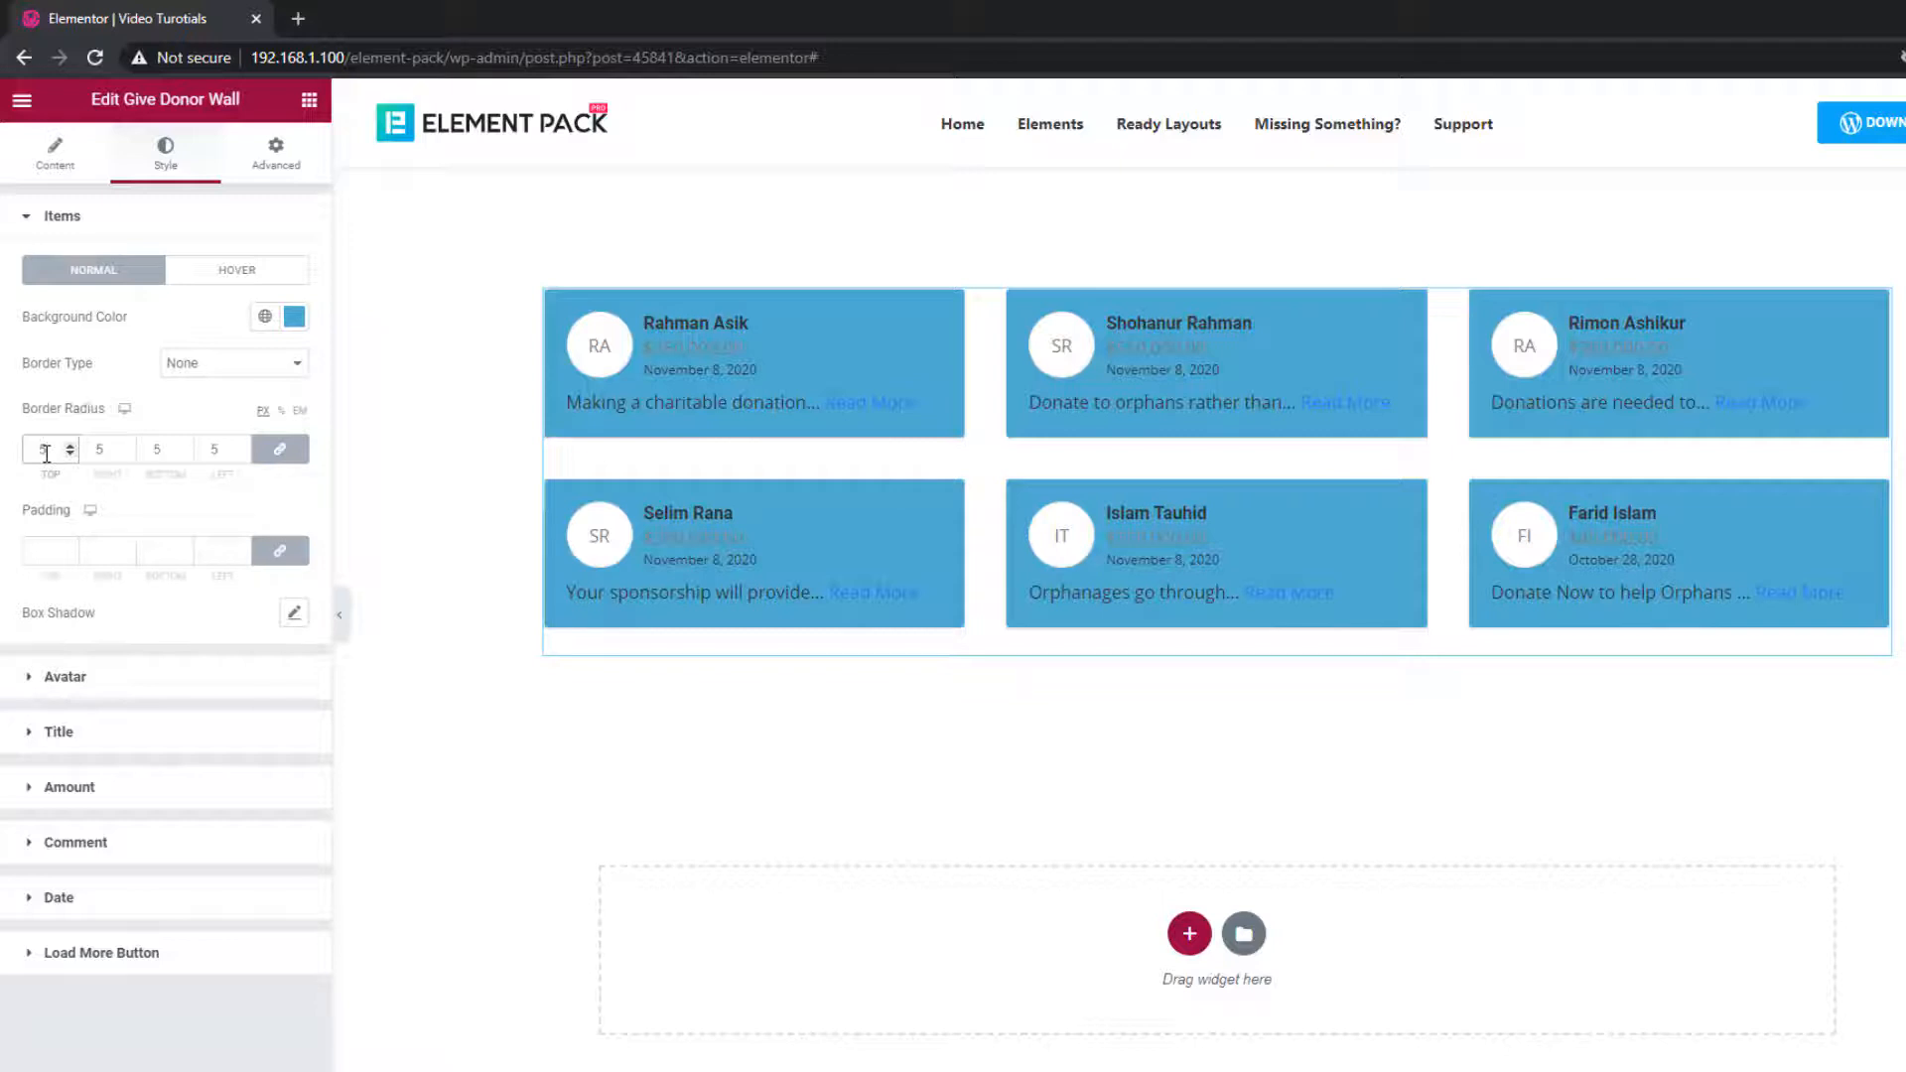
left_click(47, 549)
type("30")
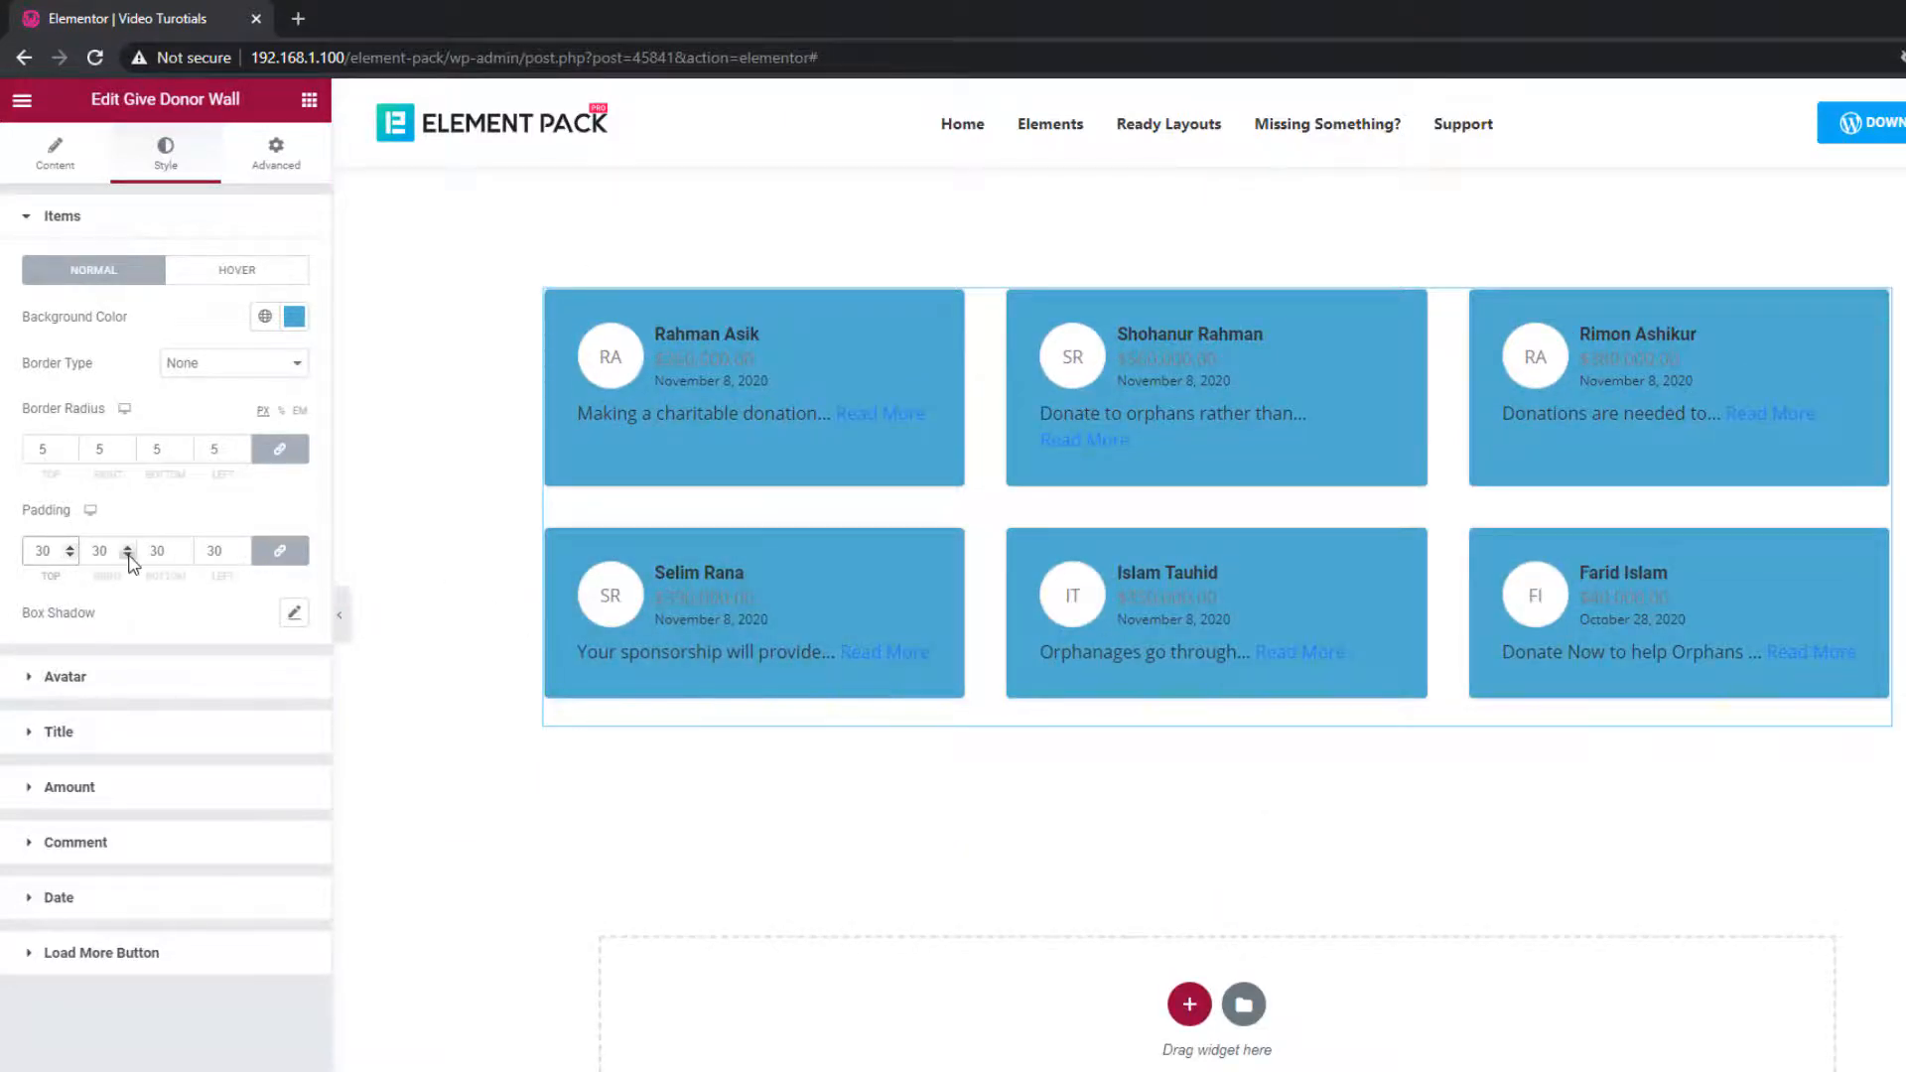
- Enable the donor items' normal-state box shadow with its blur set to 0
left_click(294, 613)
left_click_drag(266, 834, 236, 840)
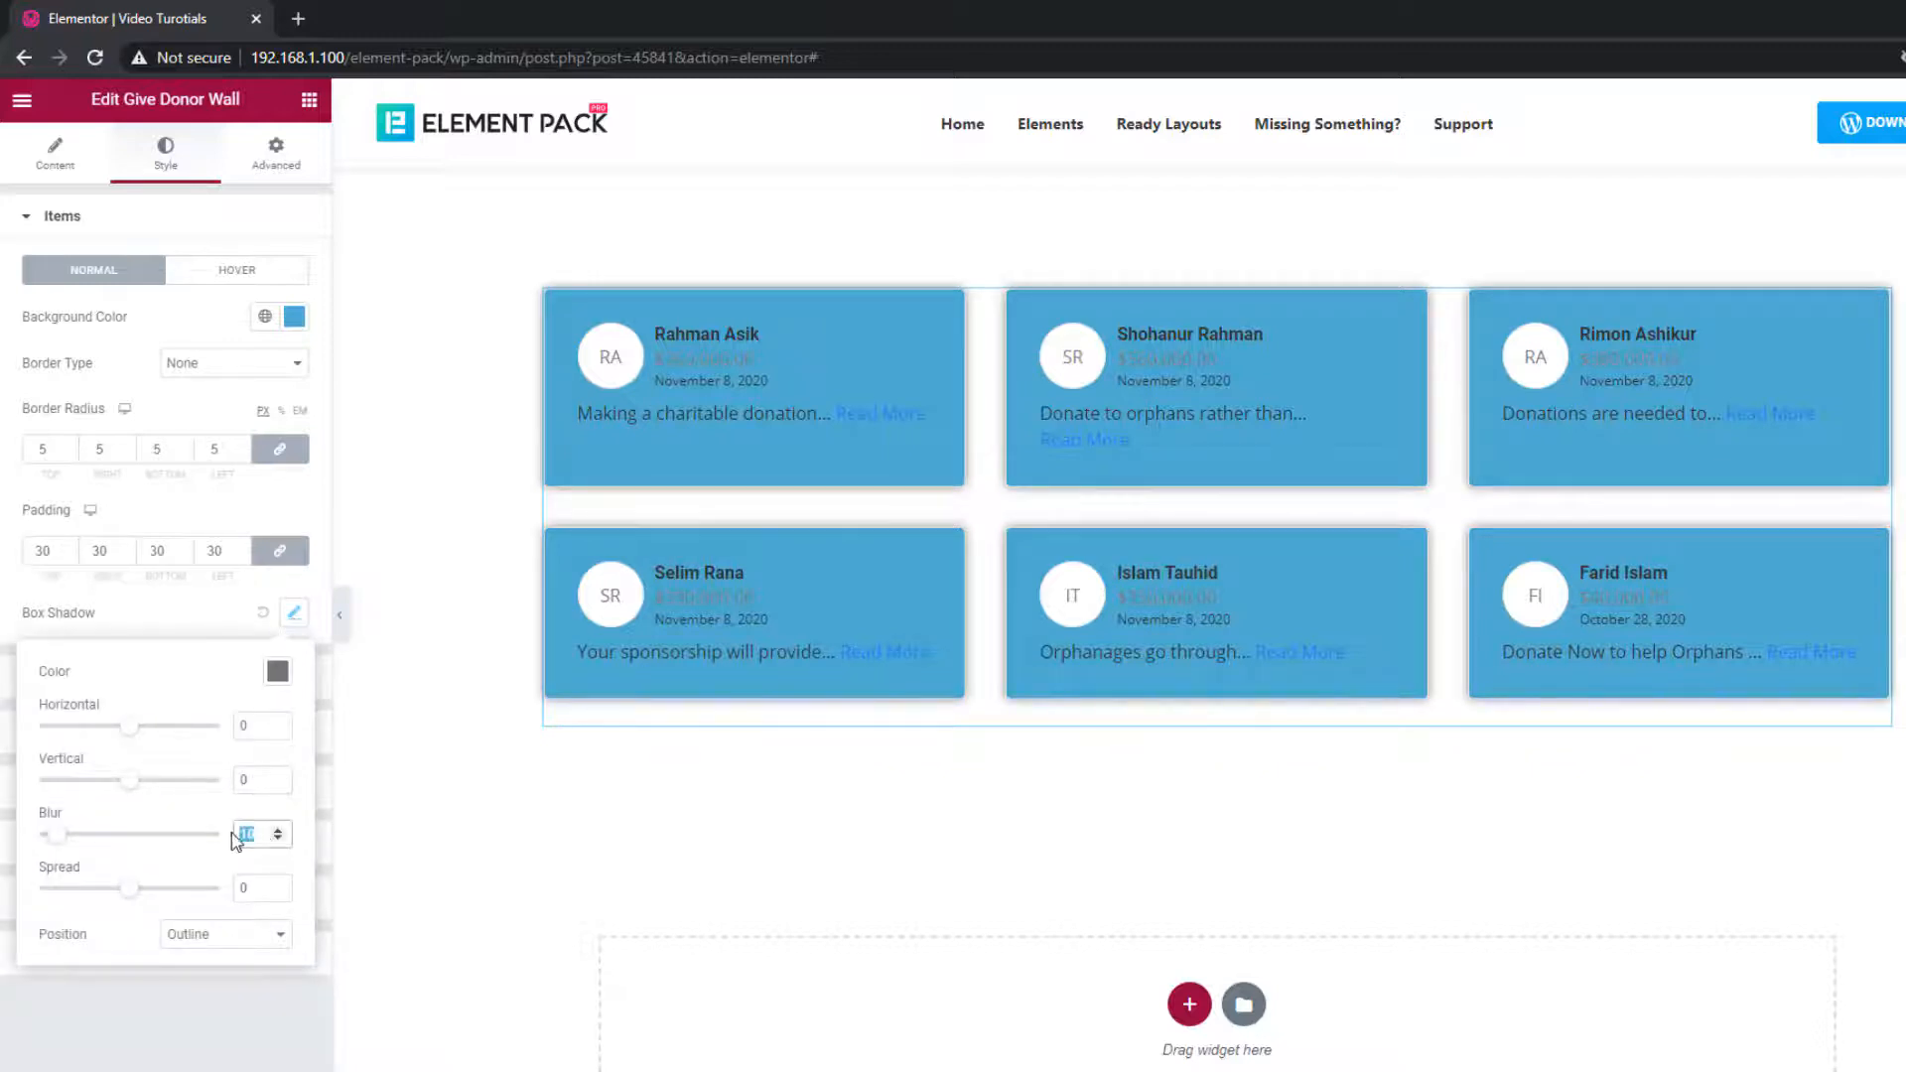
type("0")
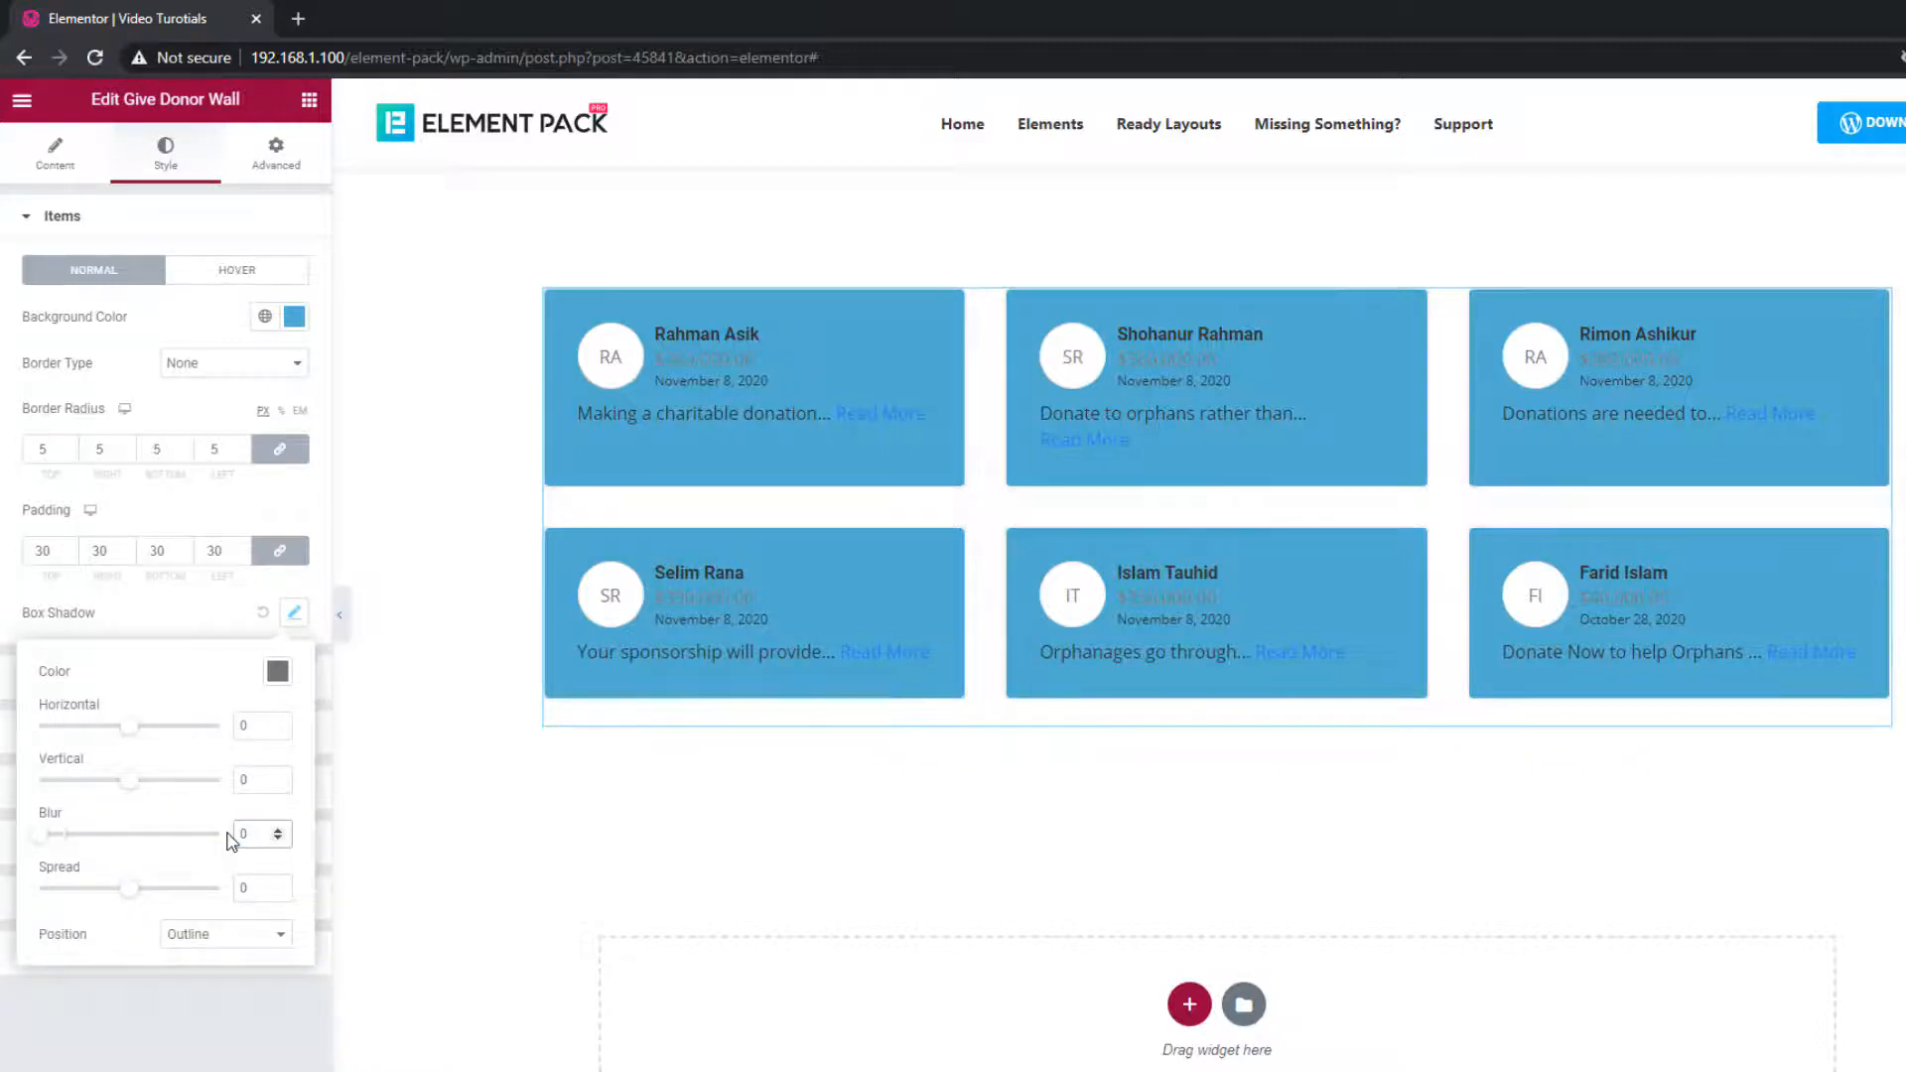
left_click(194, 631)
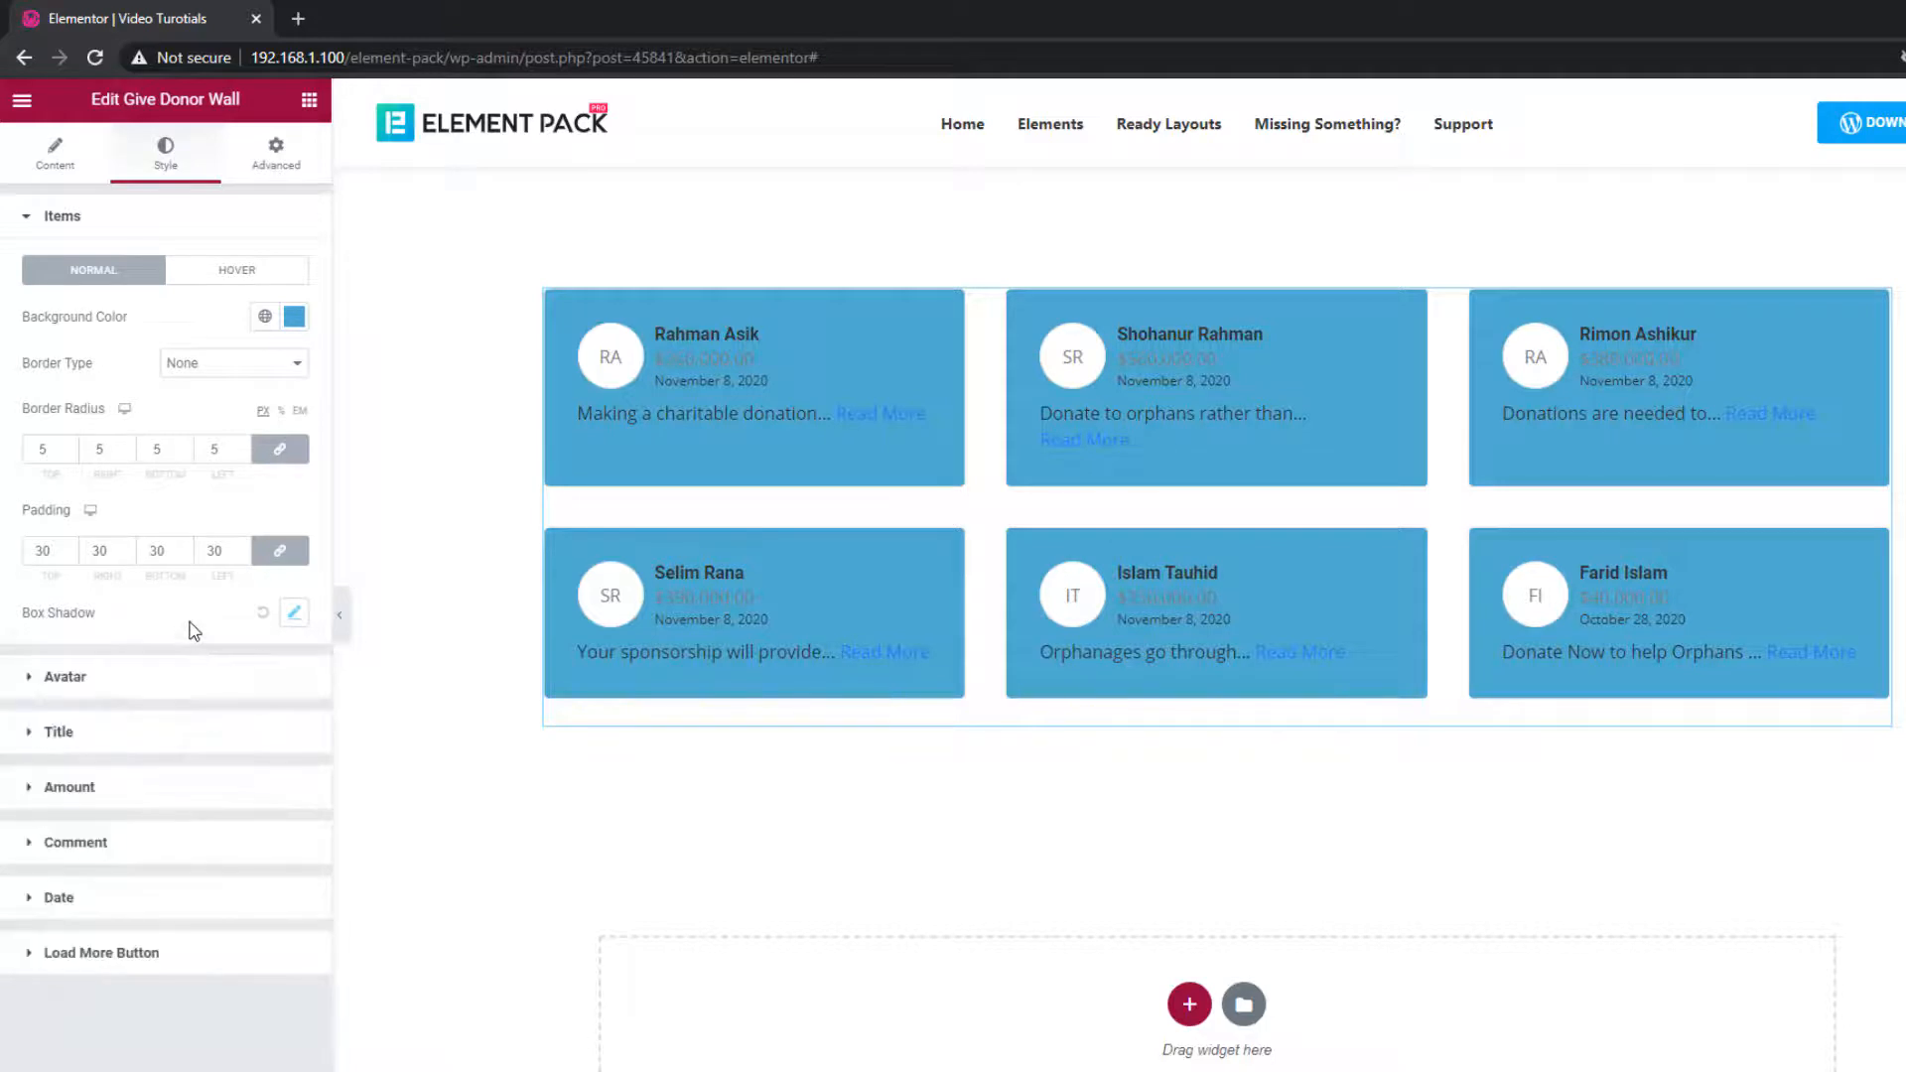
- Enable the donor items' hover-state box shadow with its blur set to 0
left_click(243, 280)
left_click(294, 363)
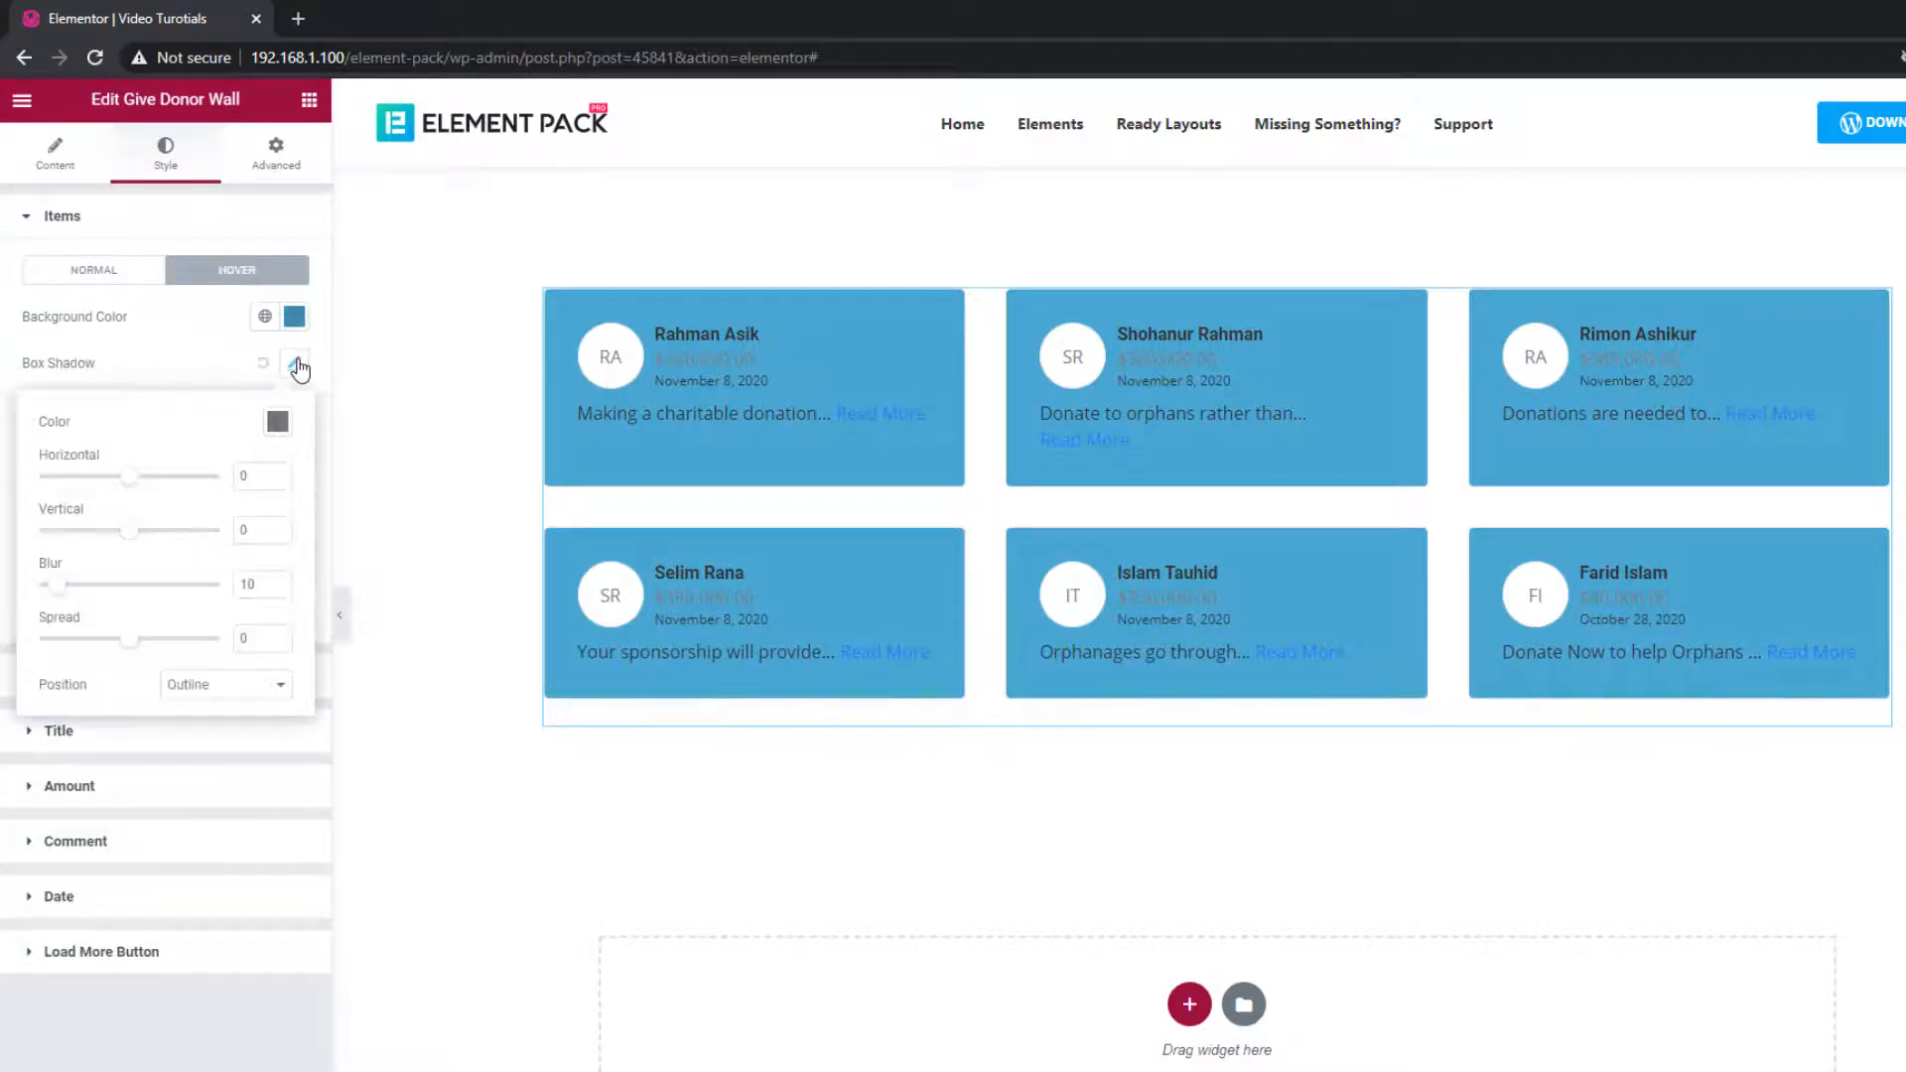
left_click_drag(272, 574, 227, 589)
type("0")
left_click(212, 362)
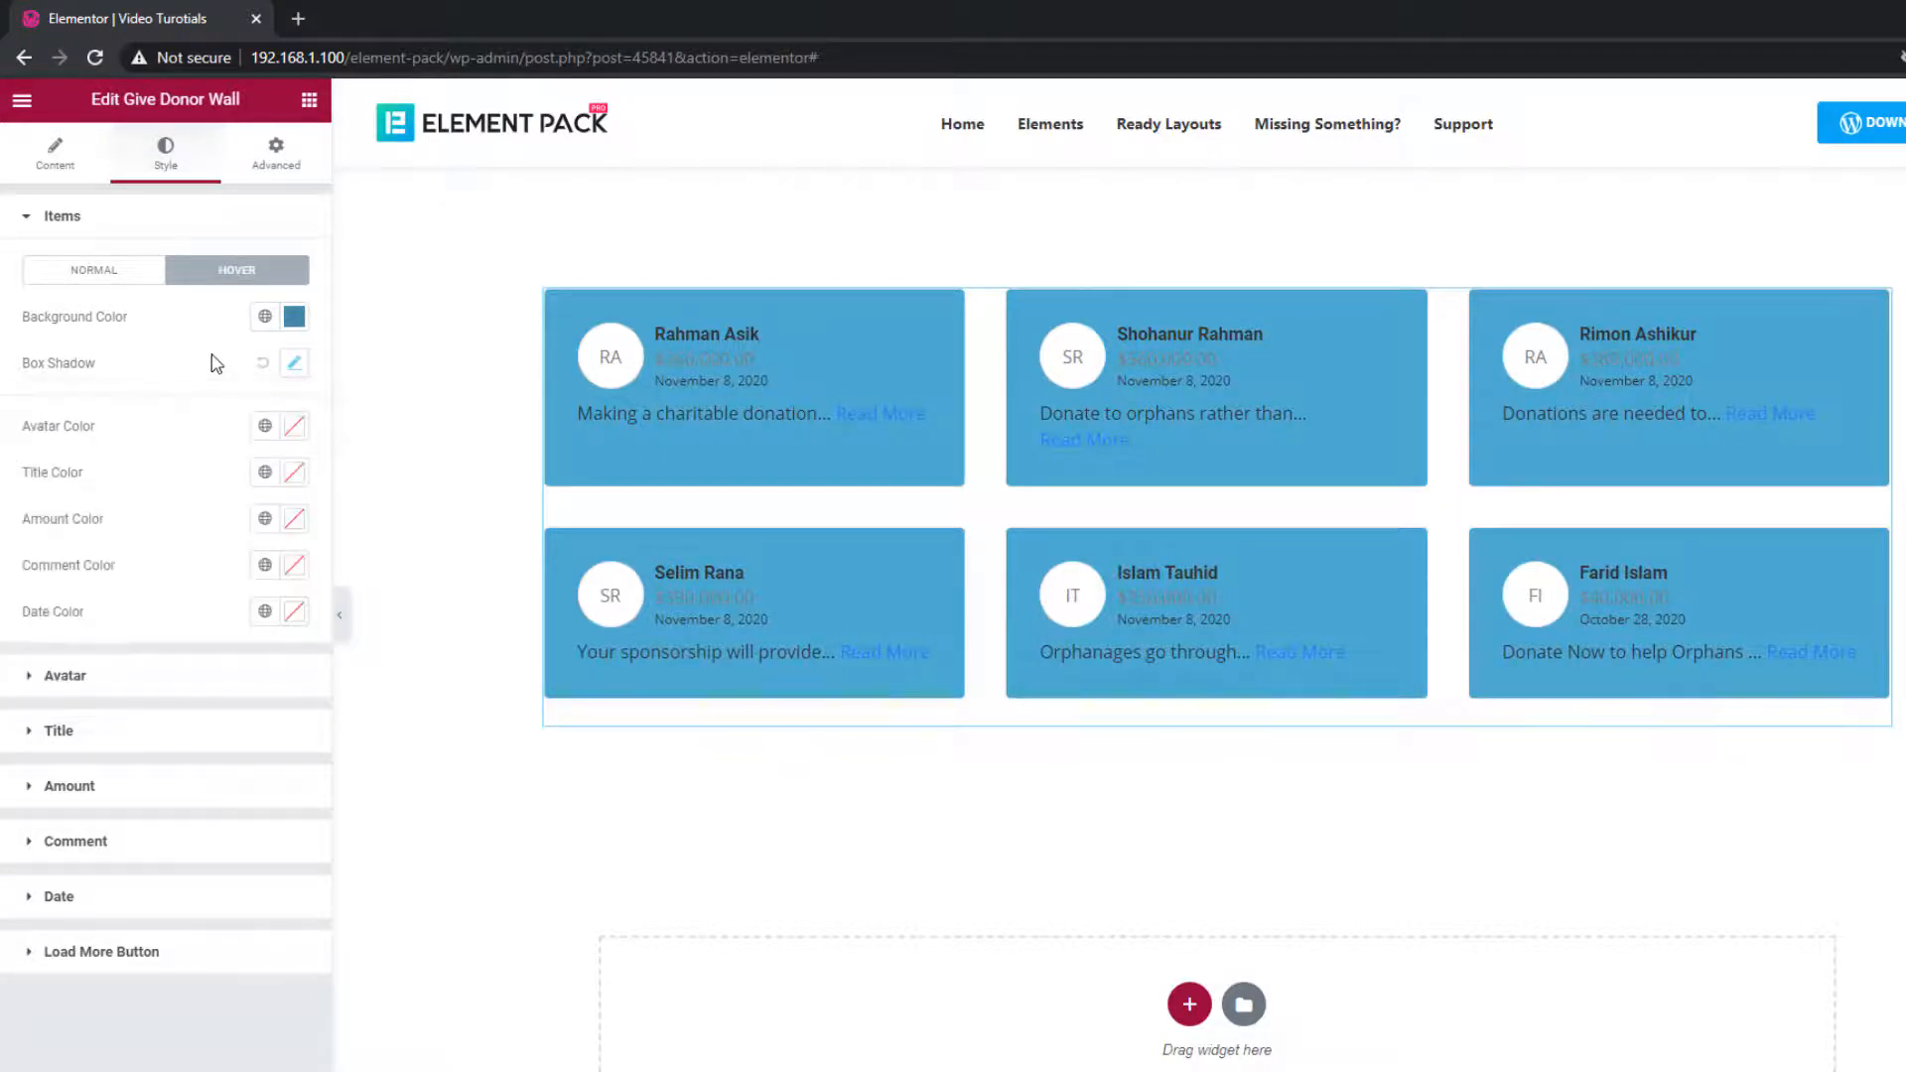
- Give the avatars a solid border with width 0 and radius 5 px, and set the avatar spacing to 36
left_click(130, 679)
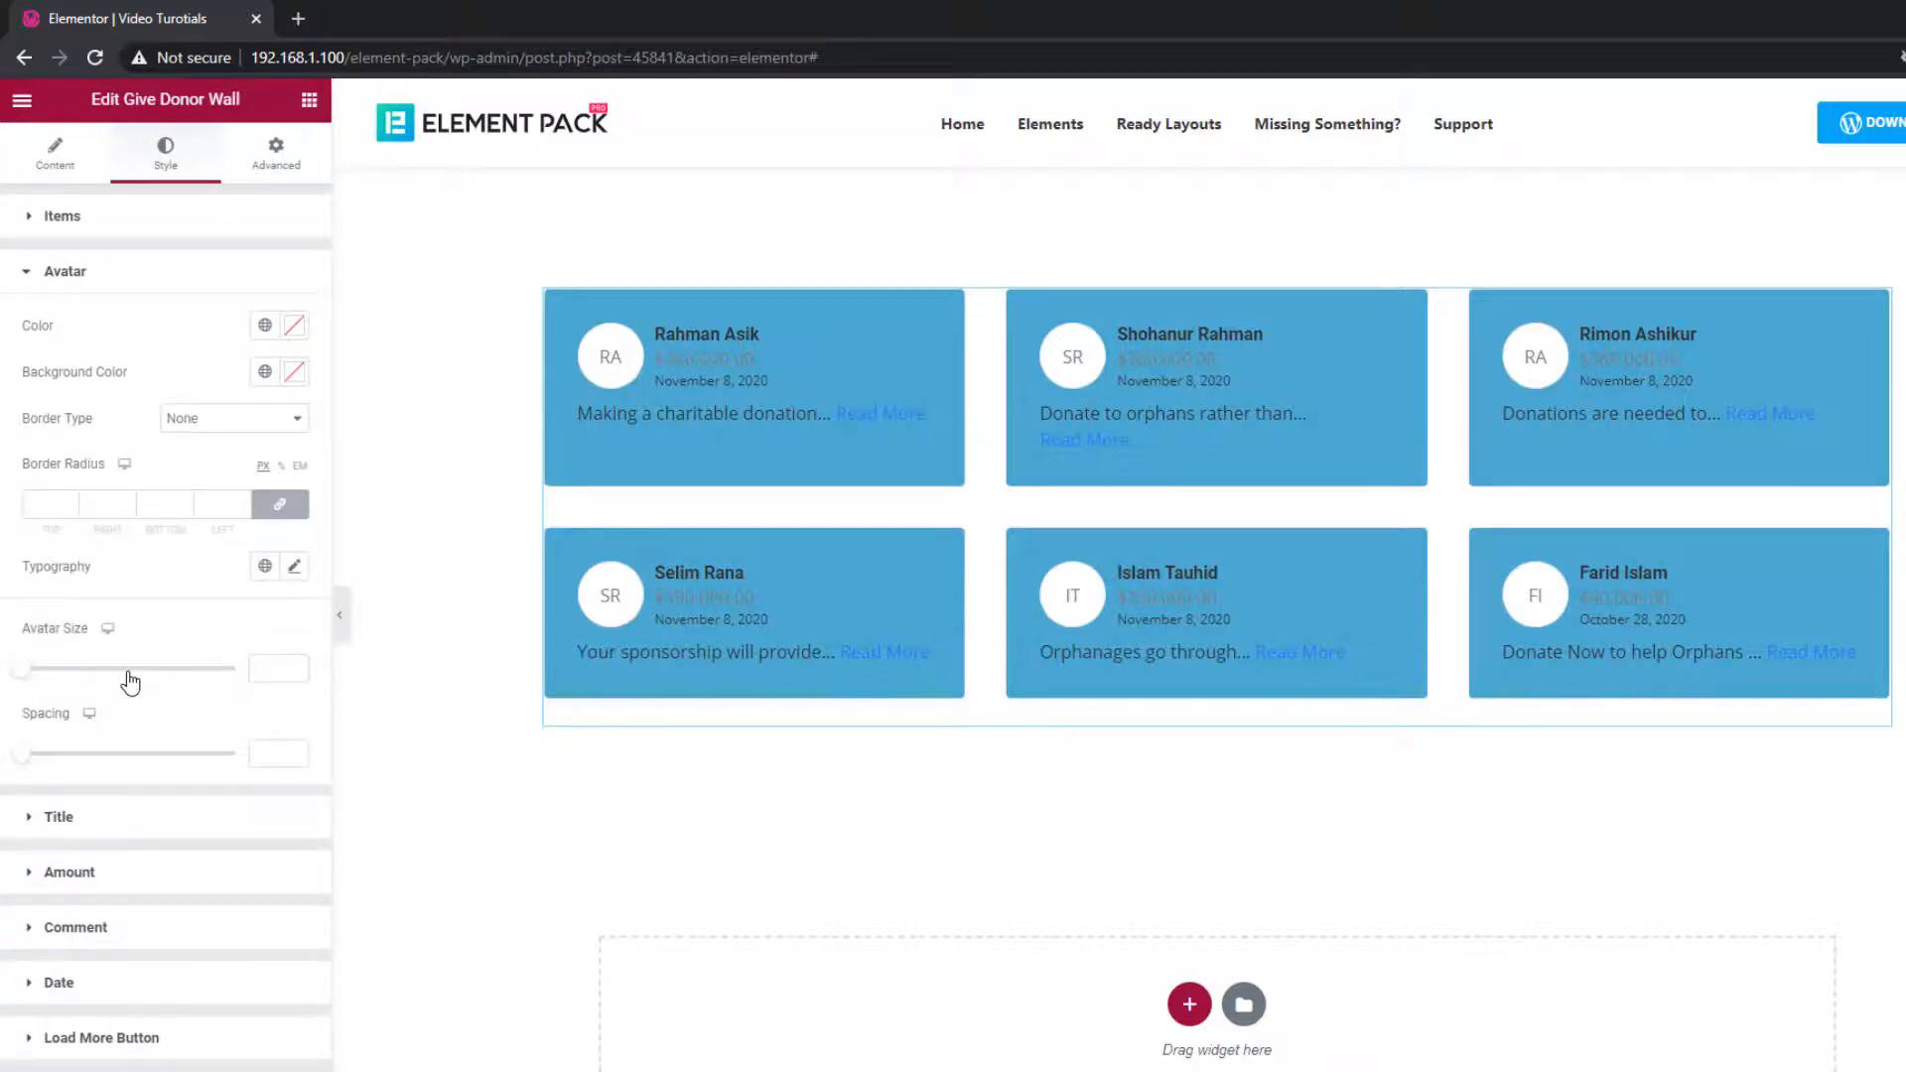
left_click(214, 424)
left_click(214, 459)
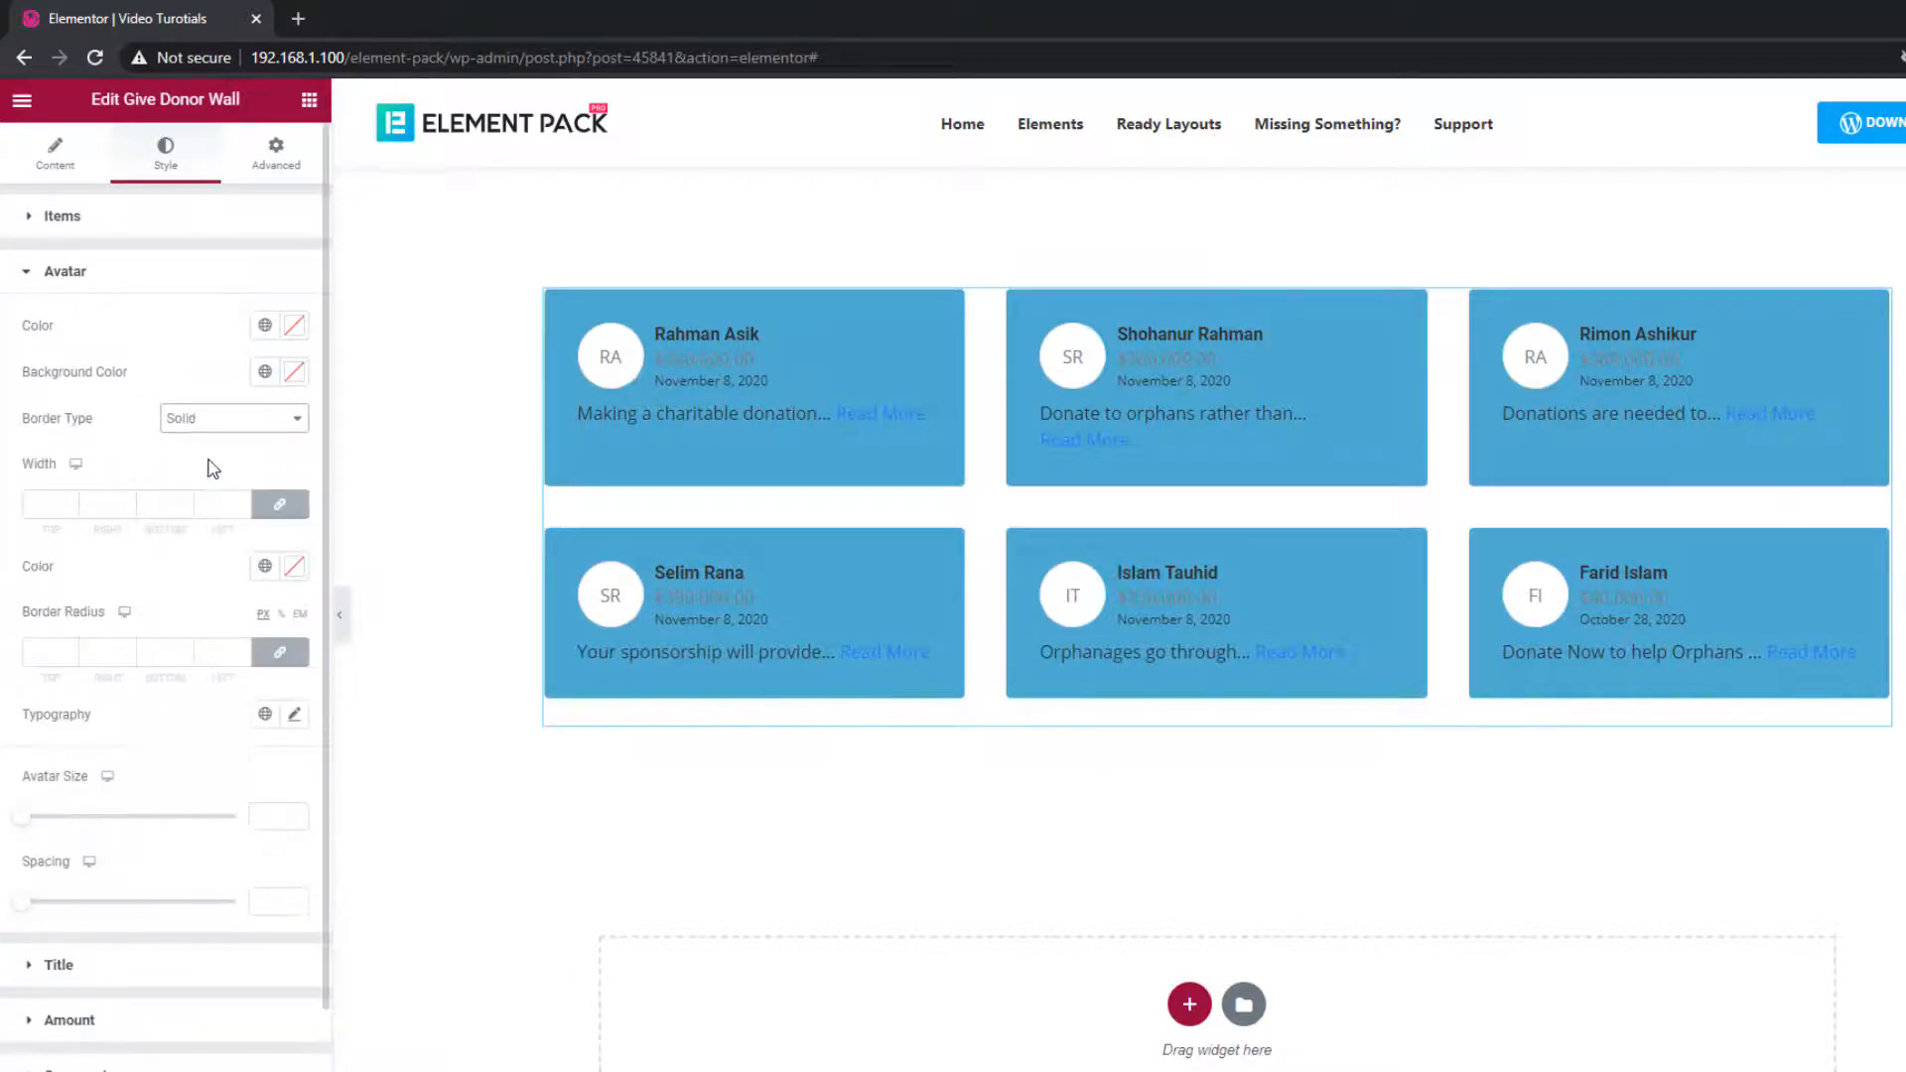
left_click(45, 508)
left_click(45, 652)
type("5")
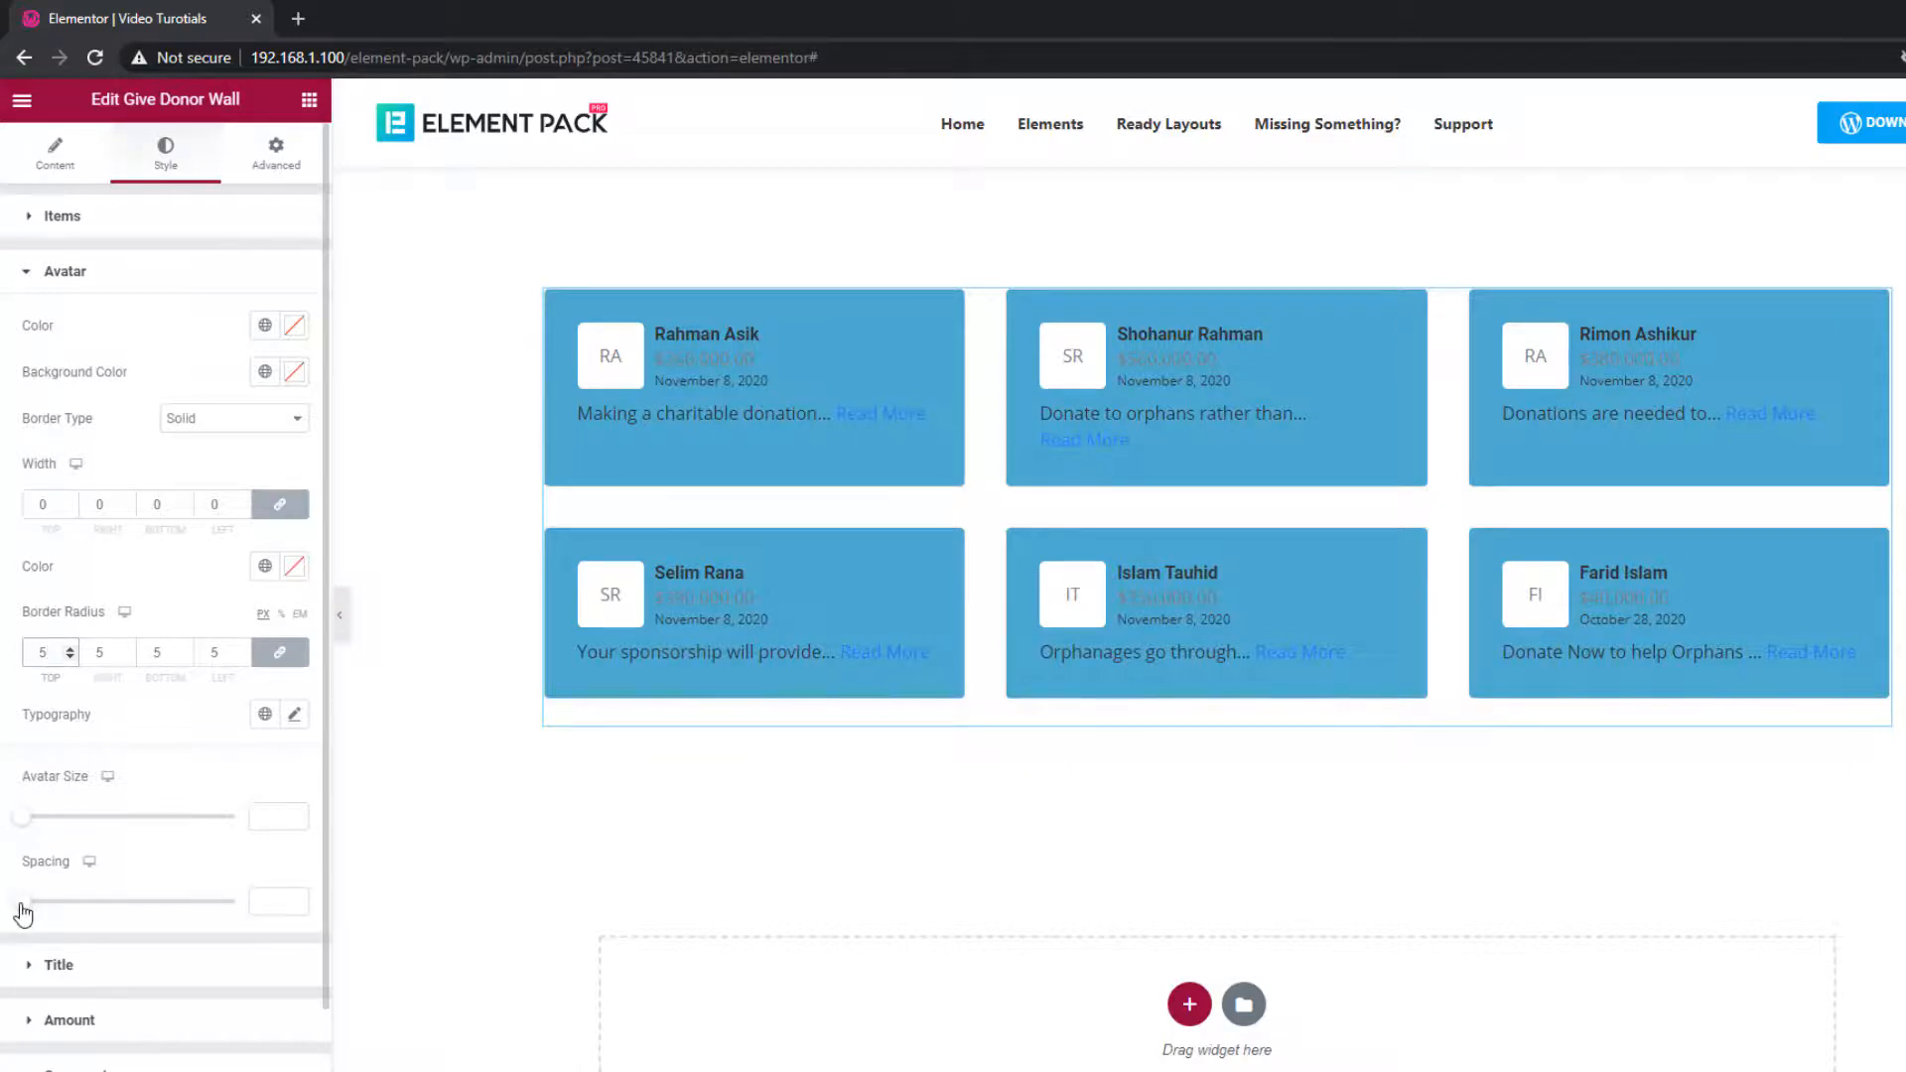
left_click_drag(22, 905, 102, 907)
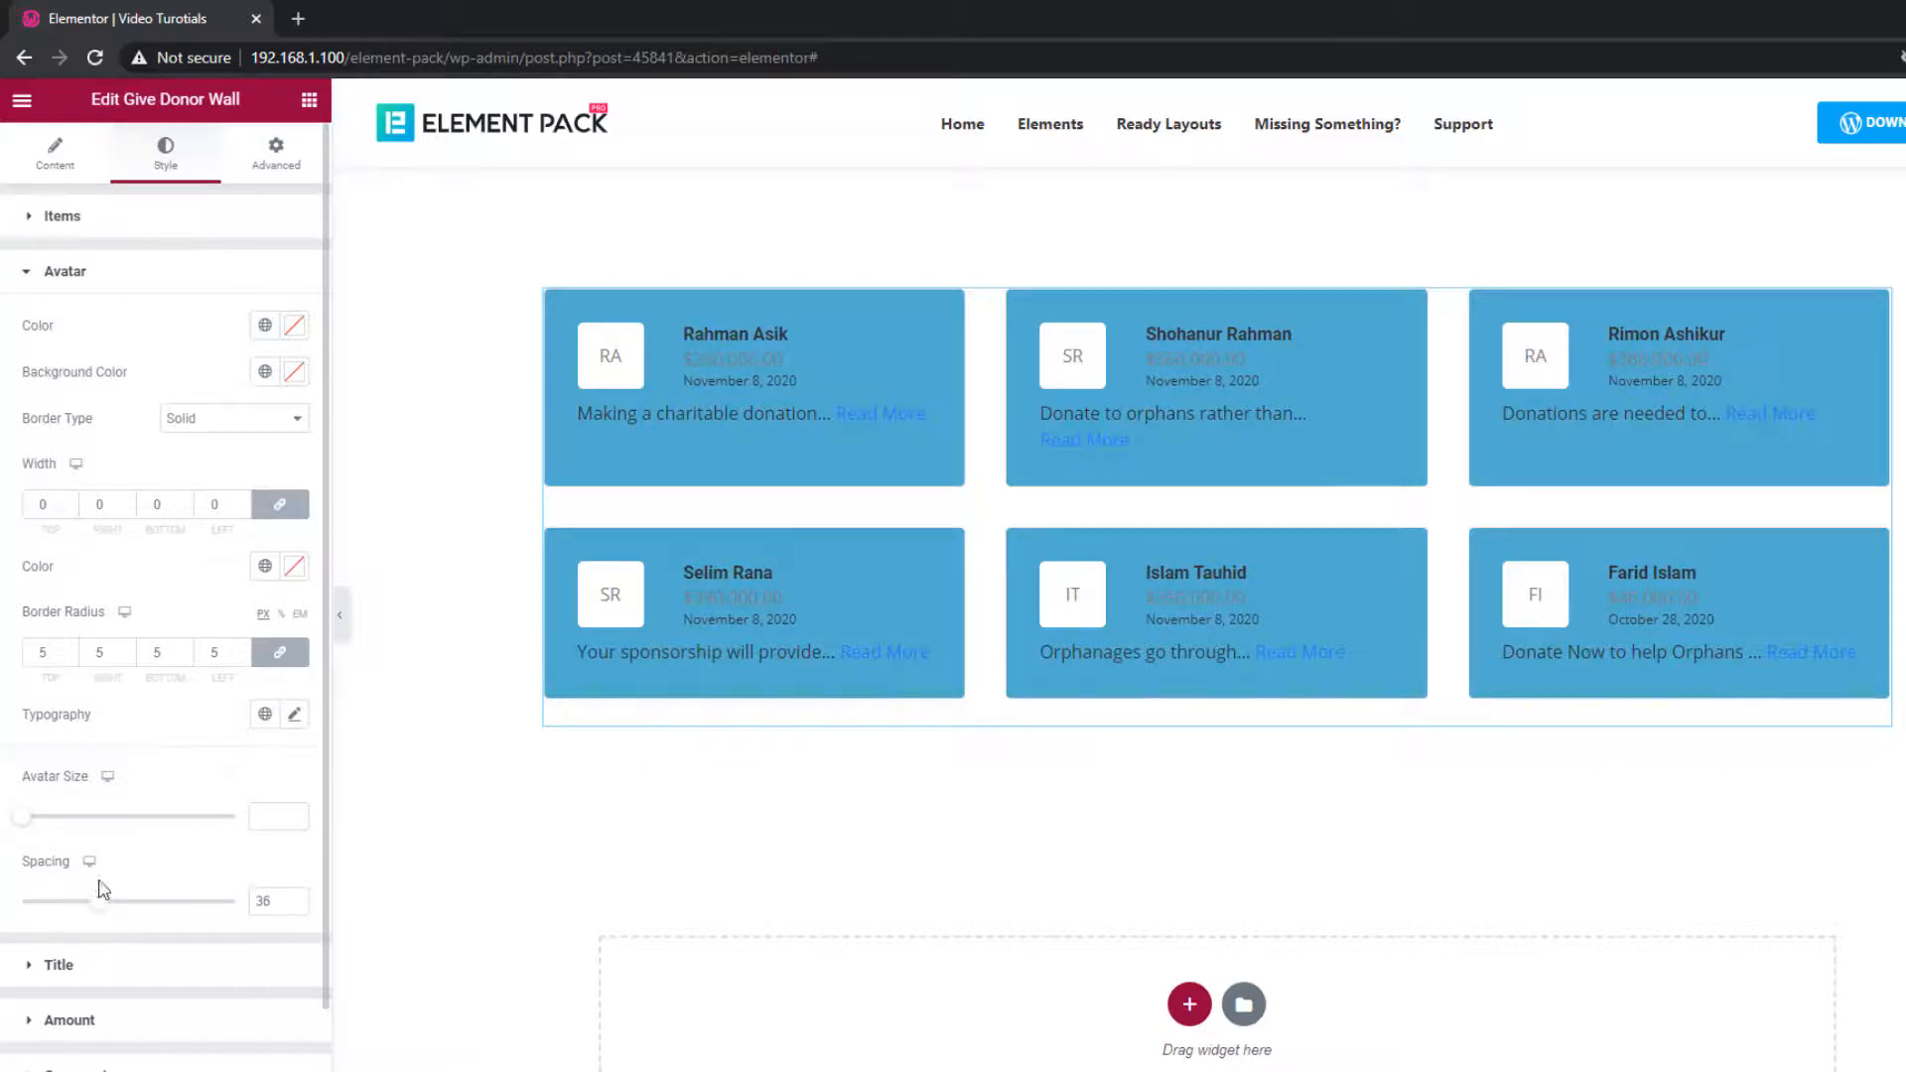
- Slightly reduce the donor wall's items gap in the content settings
left_click(60, 215)
left_click(62, 166)
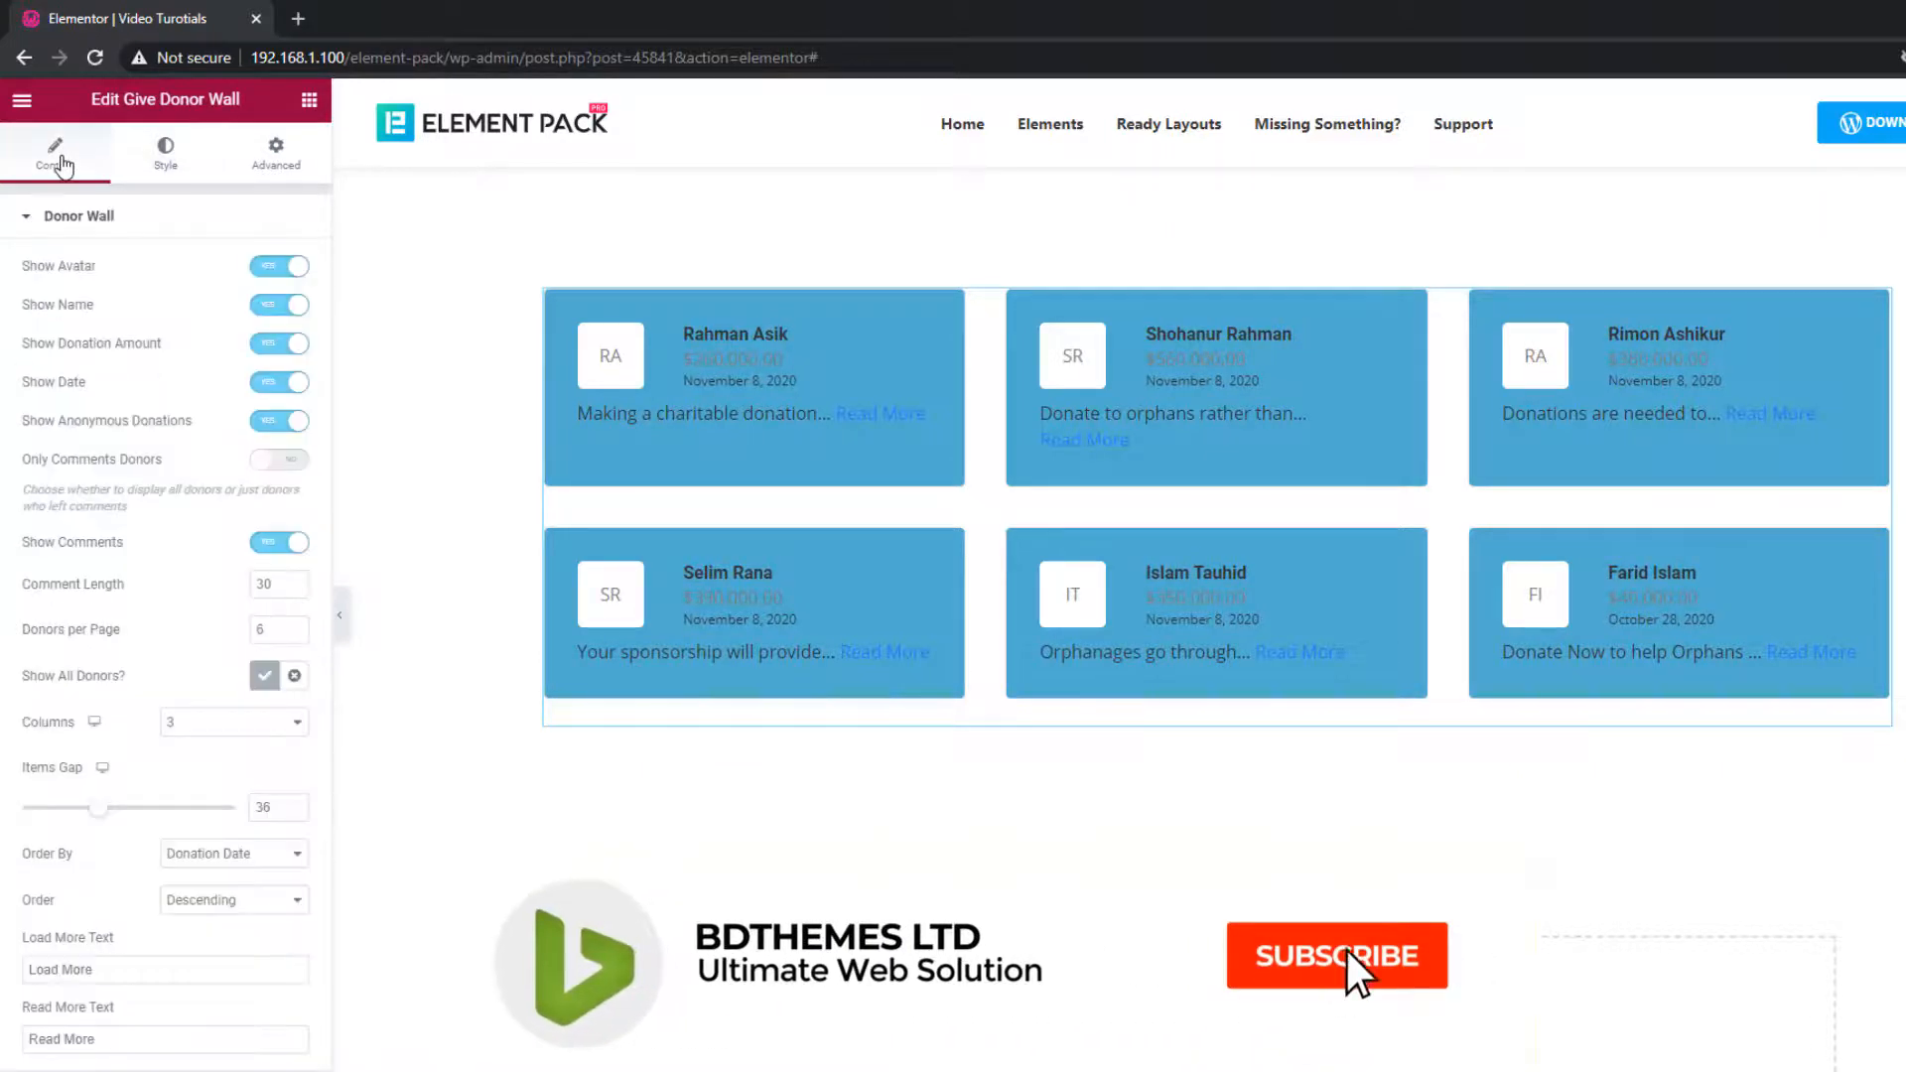
left_click(93, 809)
left_click_drag(93, 808, 81, 809)
- Set the donor title color to white, #FFFFFF, in the style settings
left_click(166, 164)
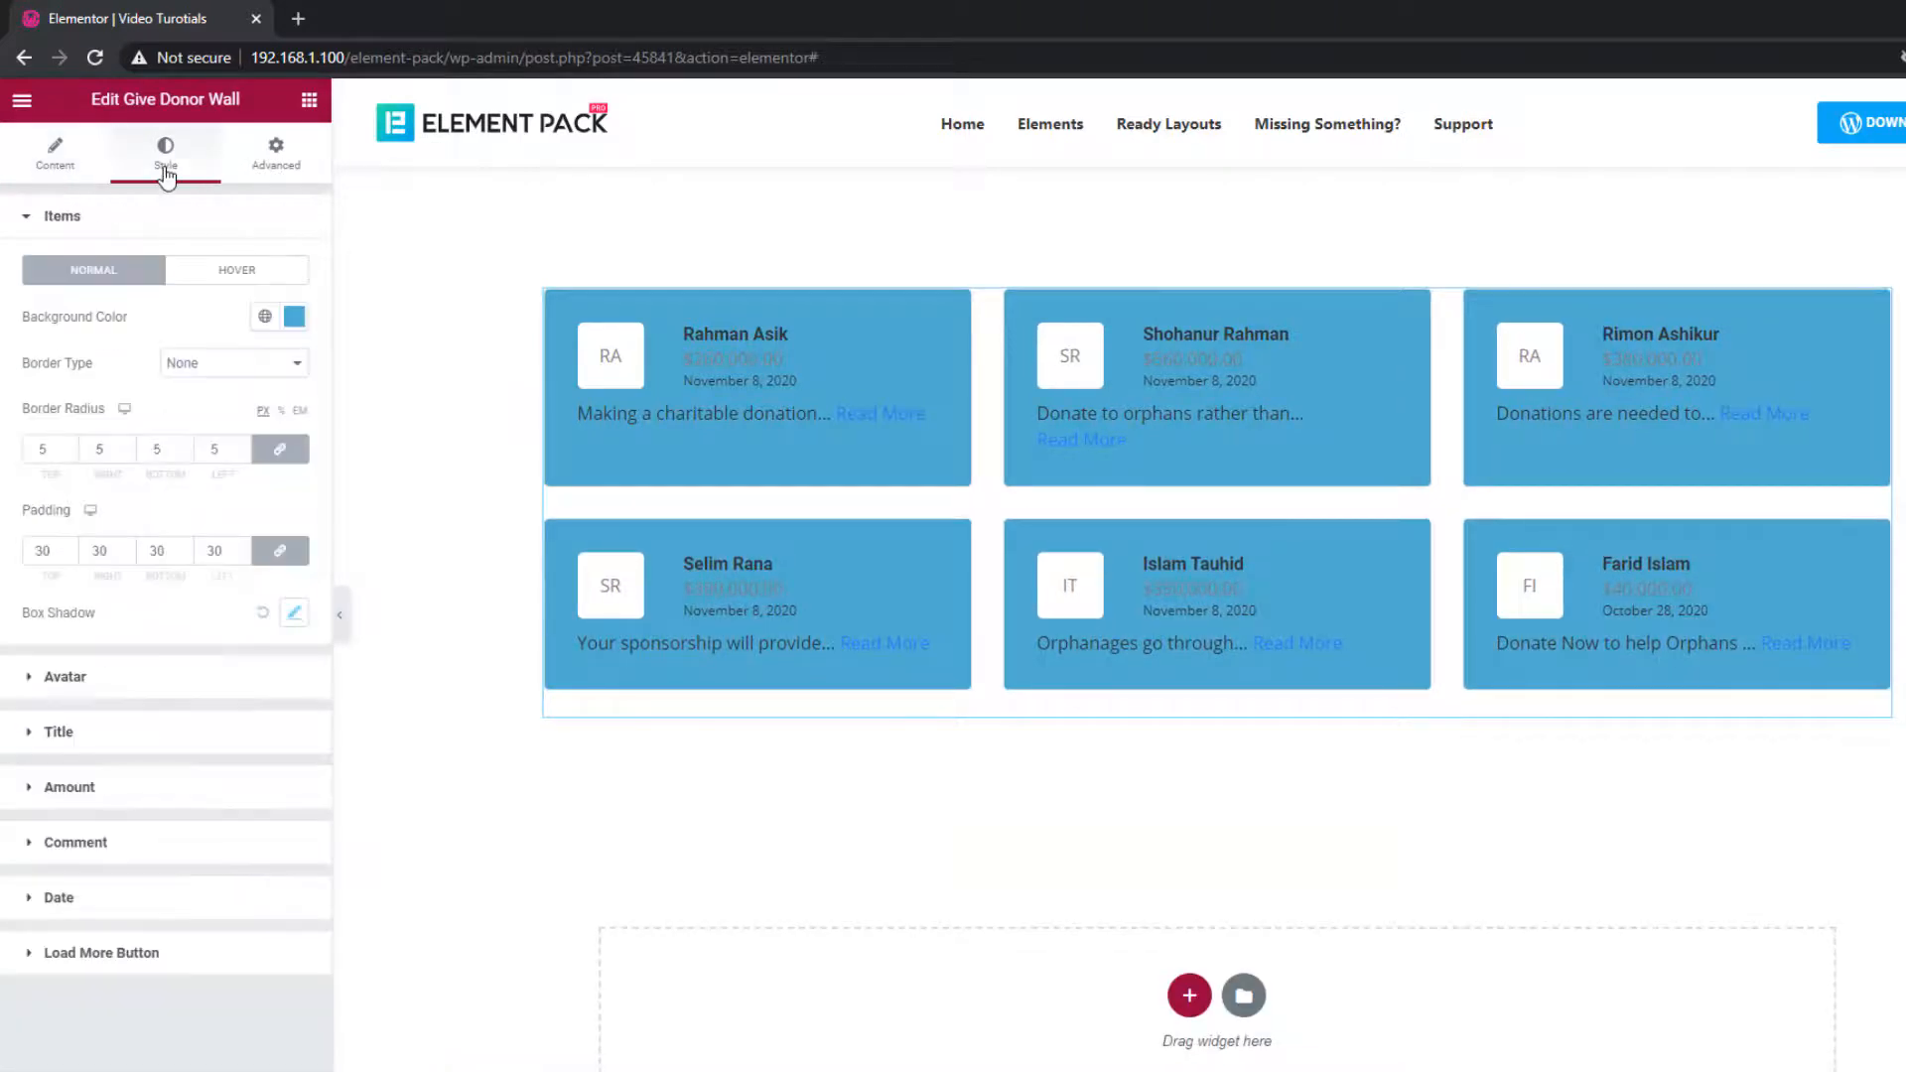
left_click(154, 742)
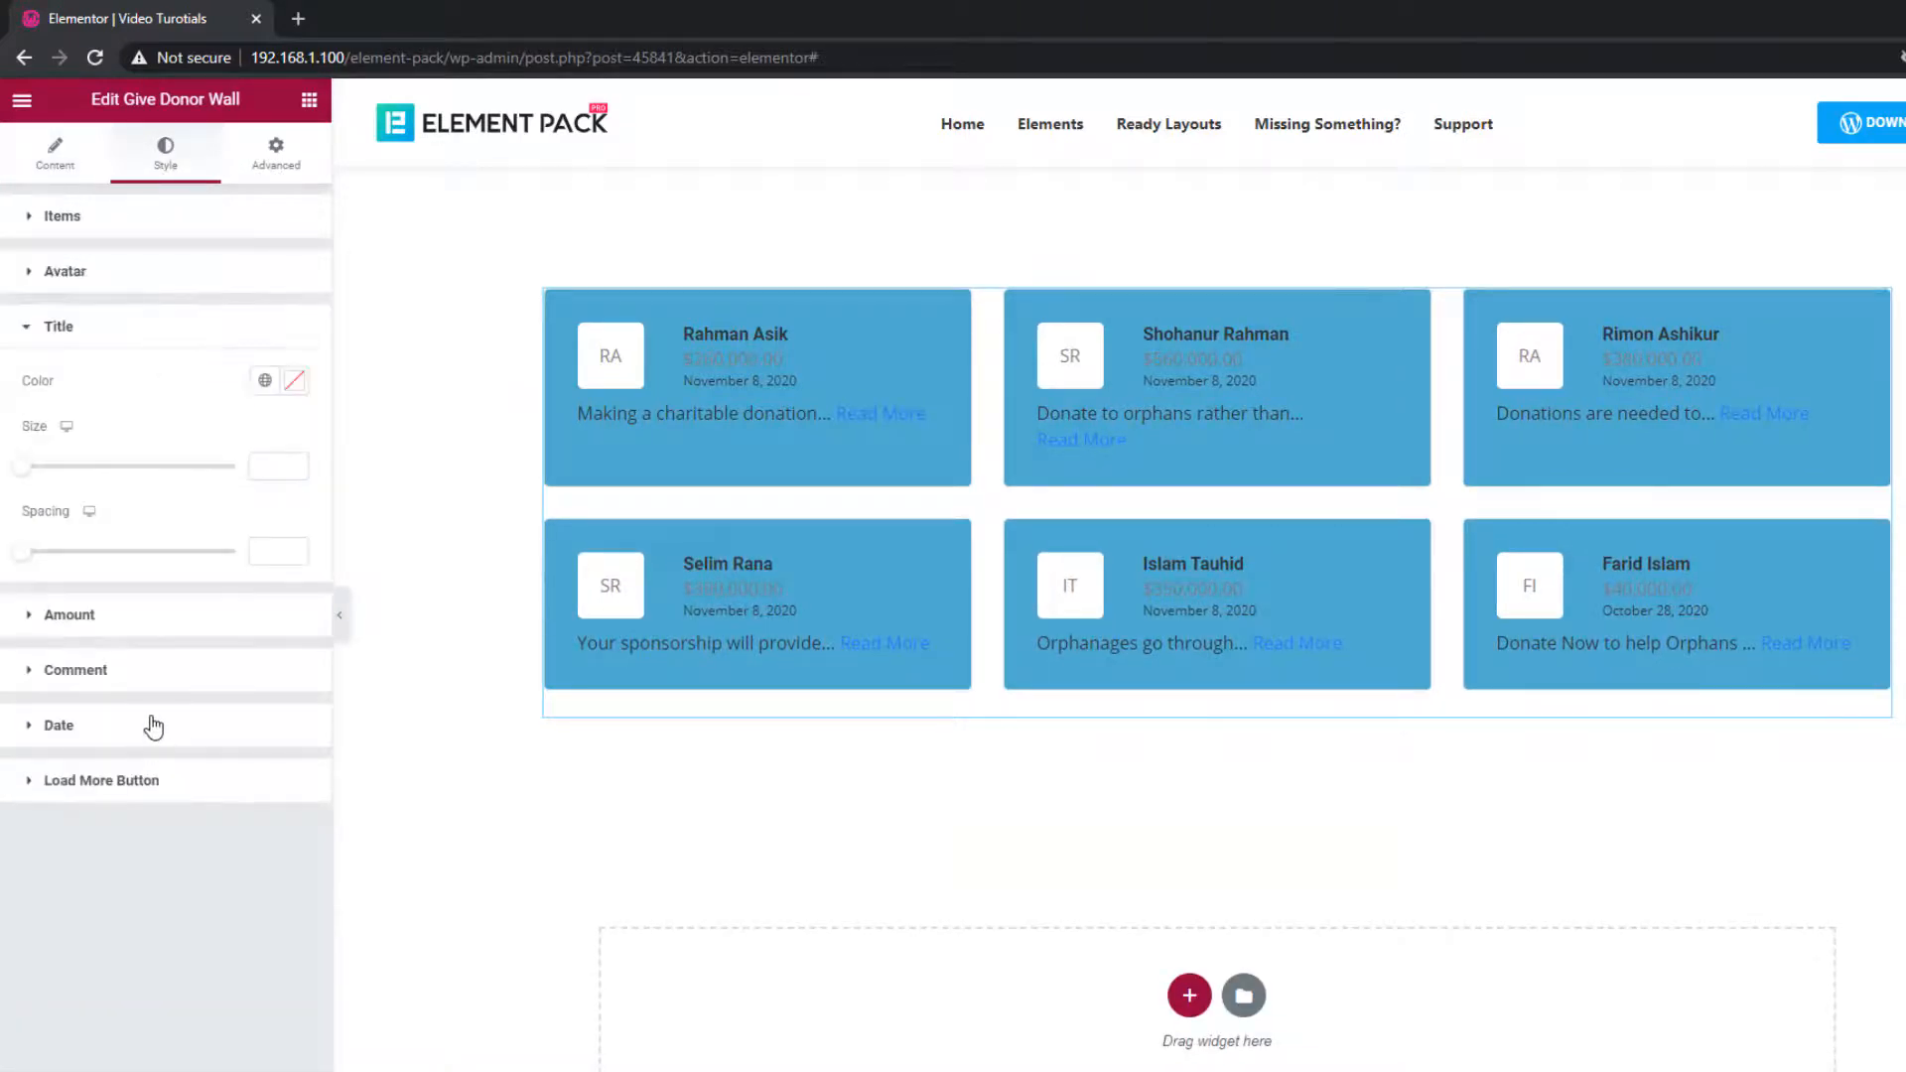
left_click(294, 380)
left_click_drag(159, 526, 3, 461)
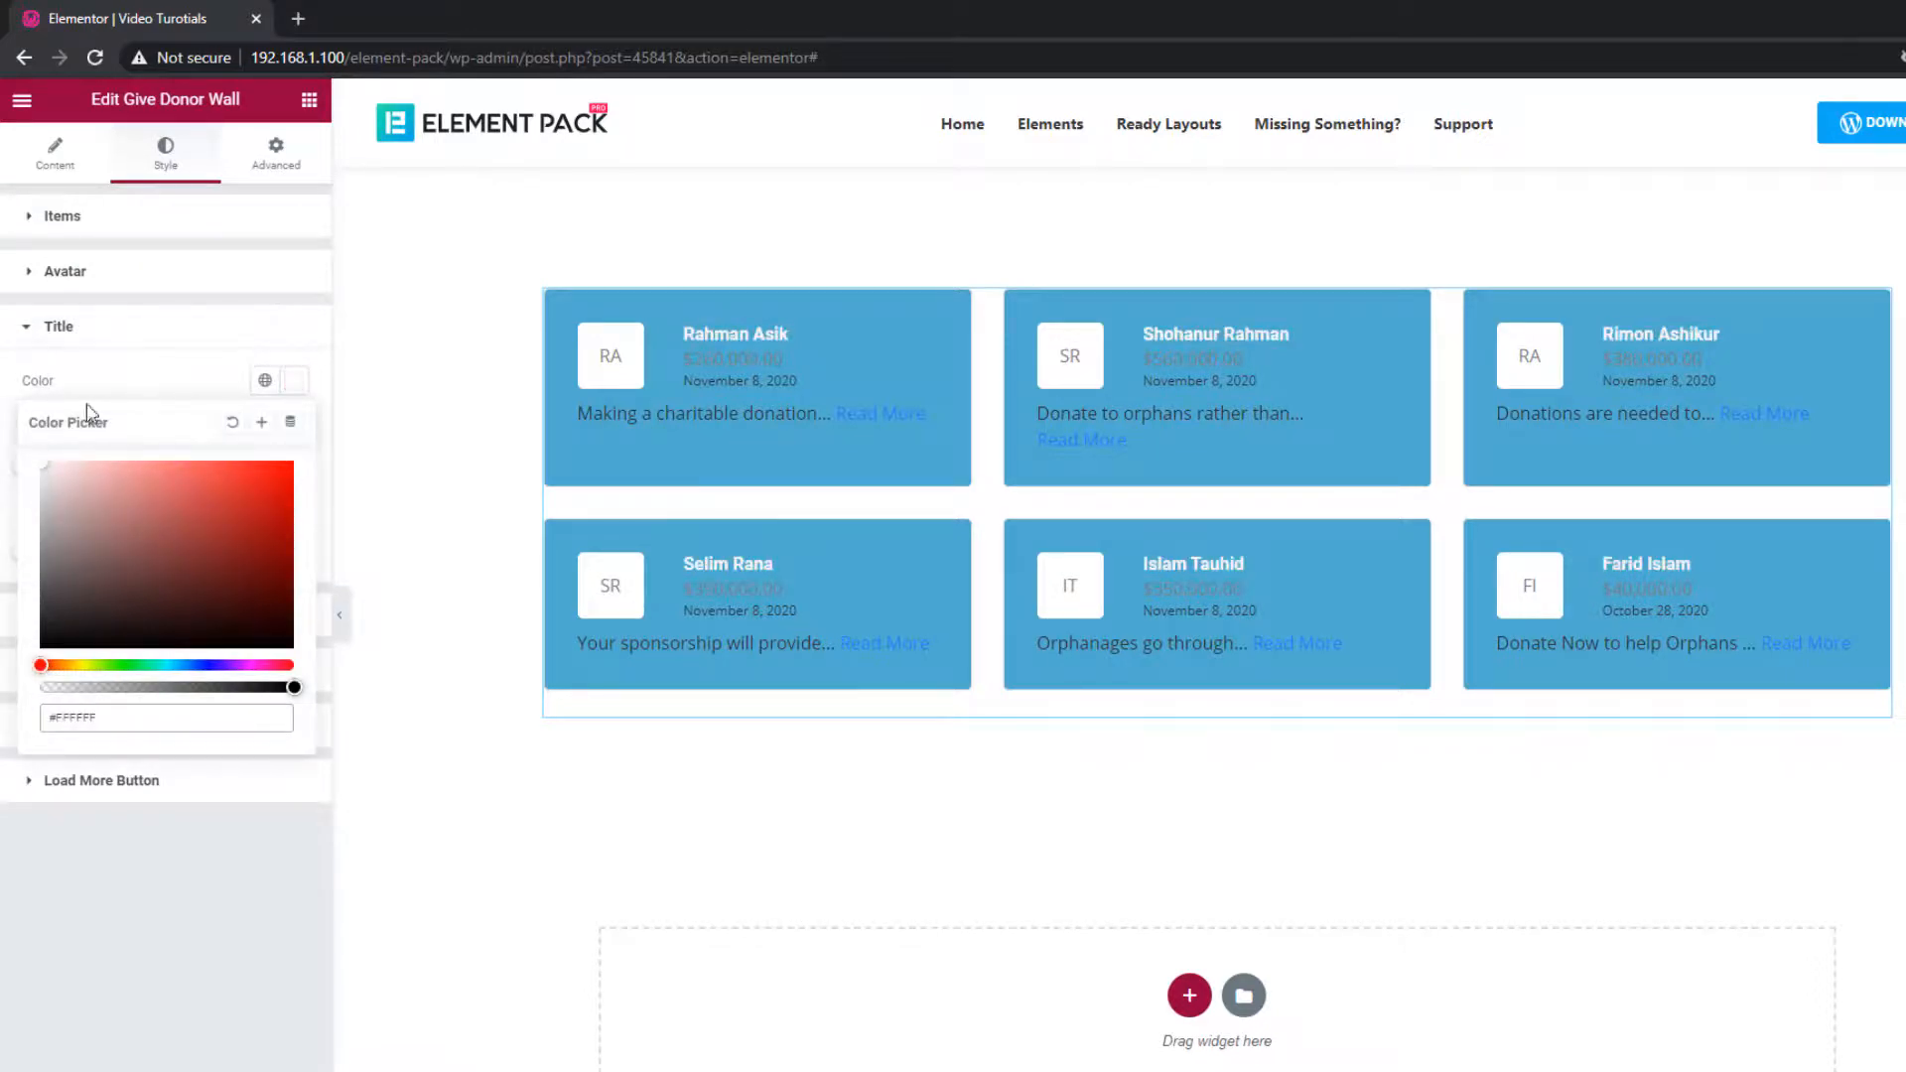
left_click(164, 387)
- Set the donor title size to 18 and its spacing to 10
left_click(282, 467)
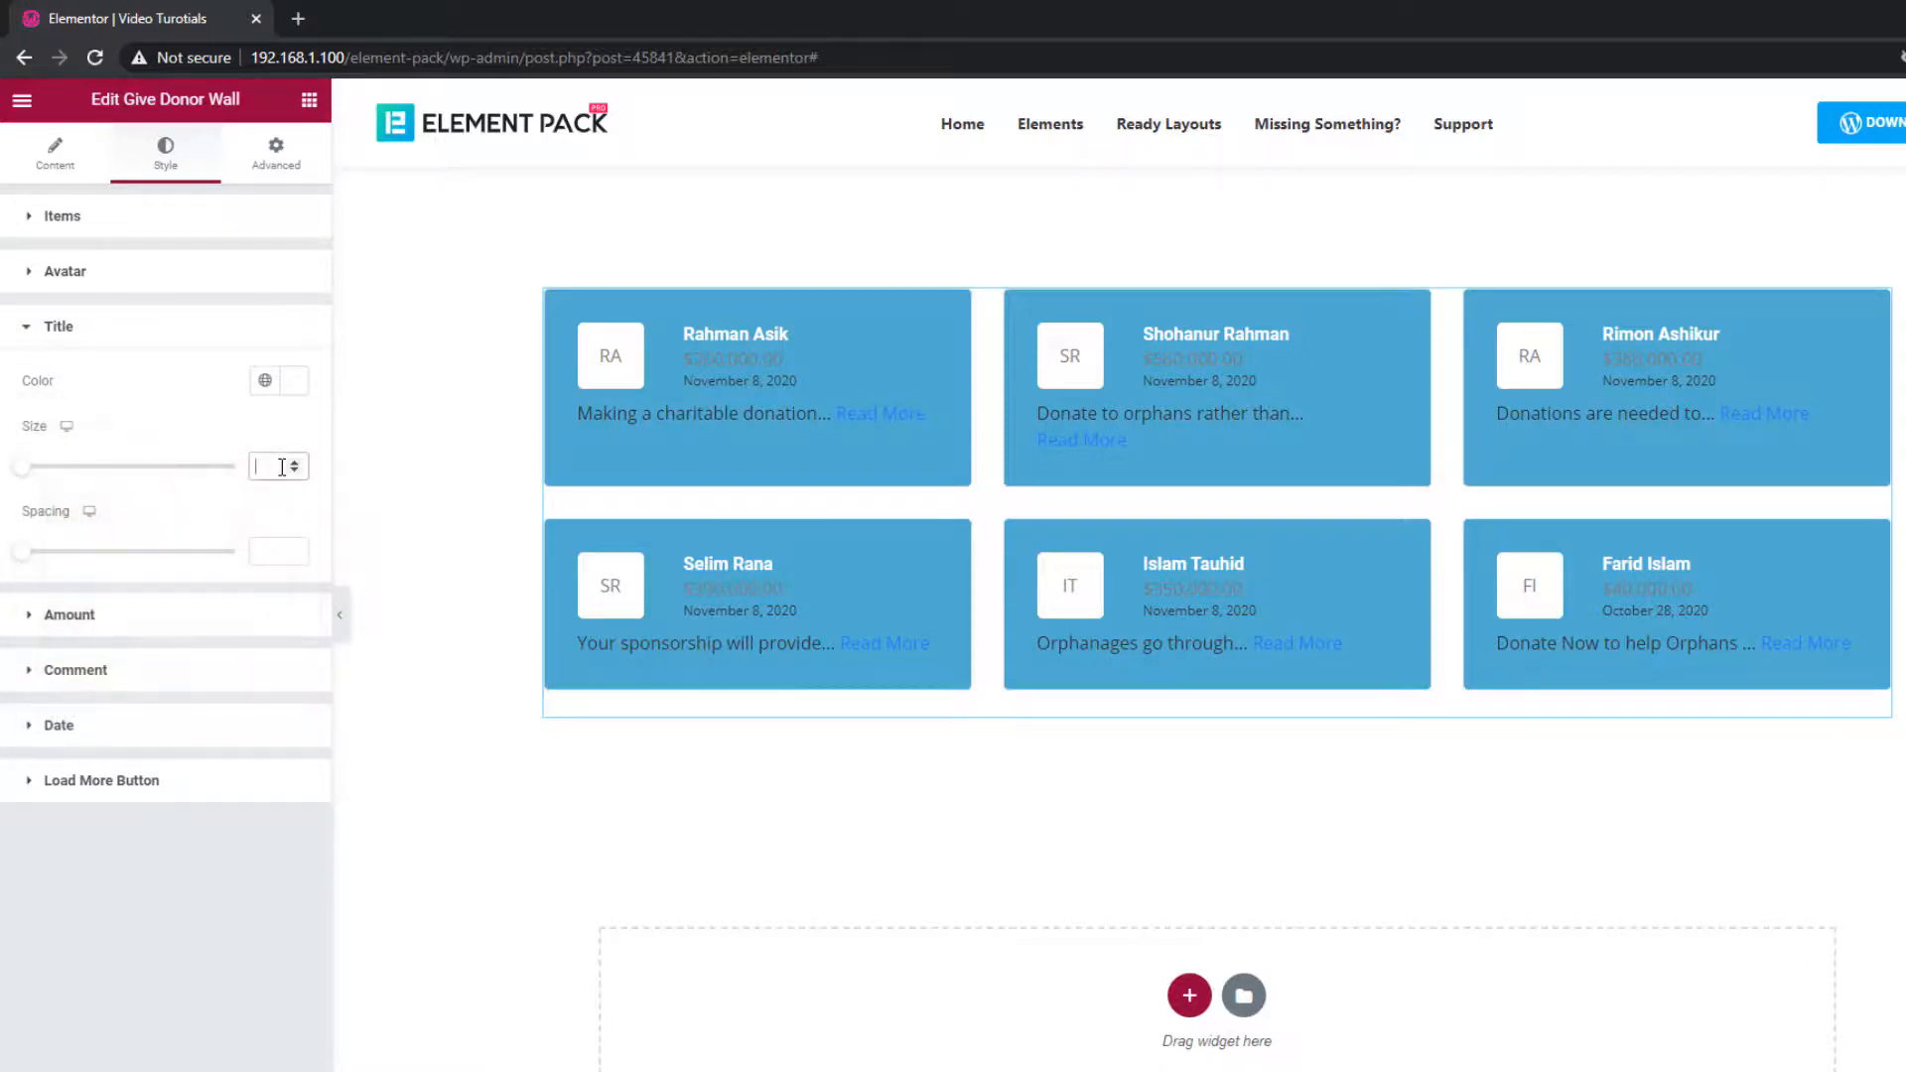
type("18")
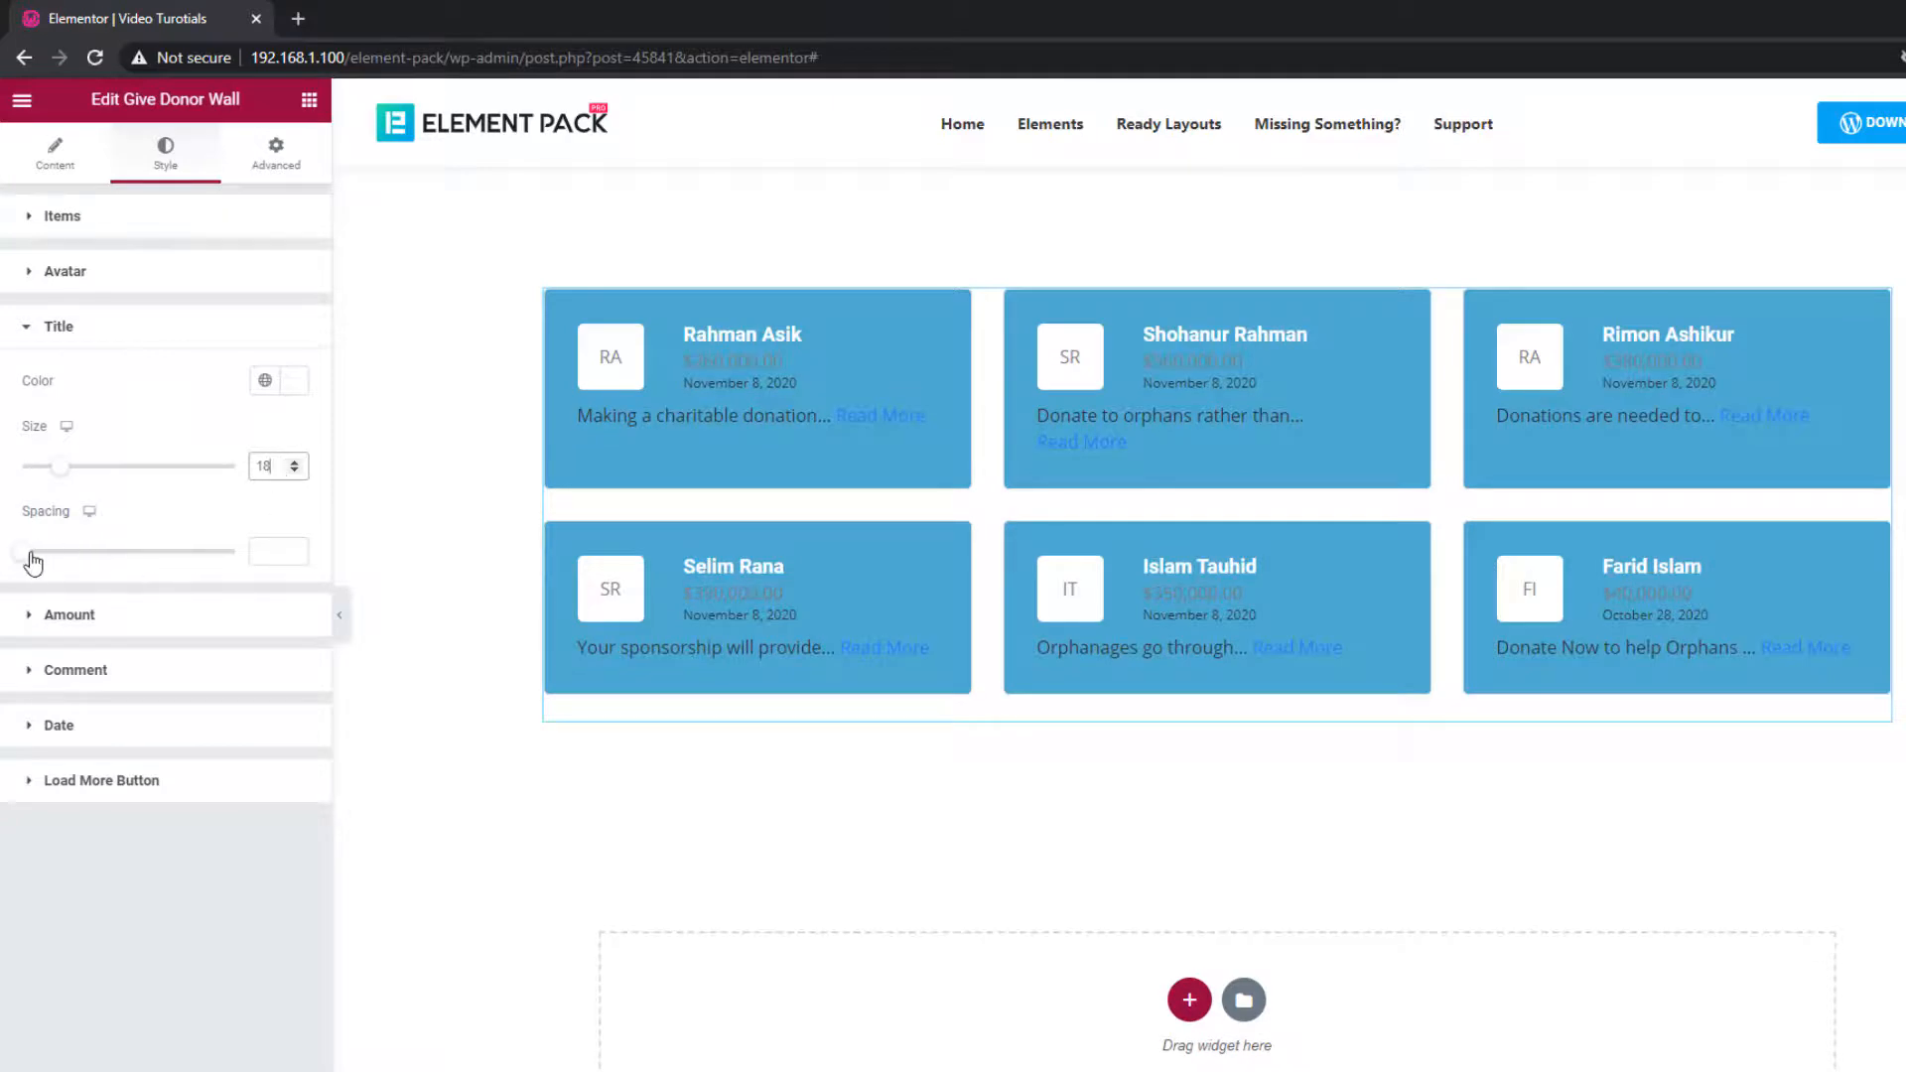
left_click_drag(27, 563, 43, 558)
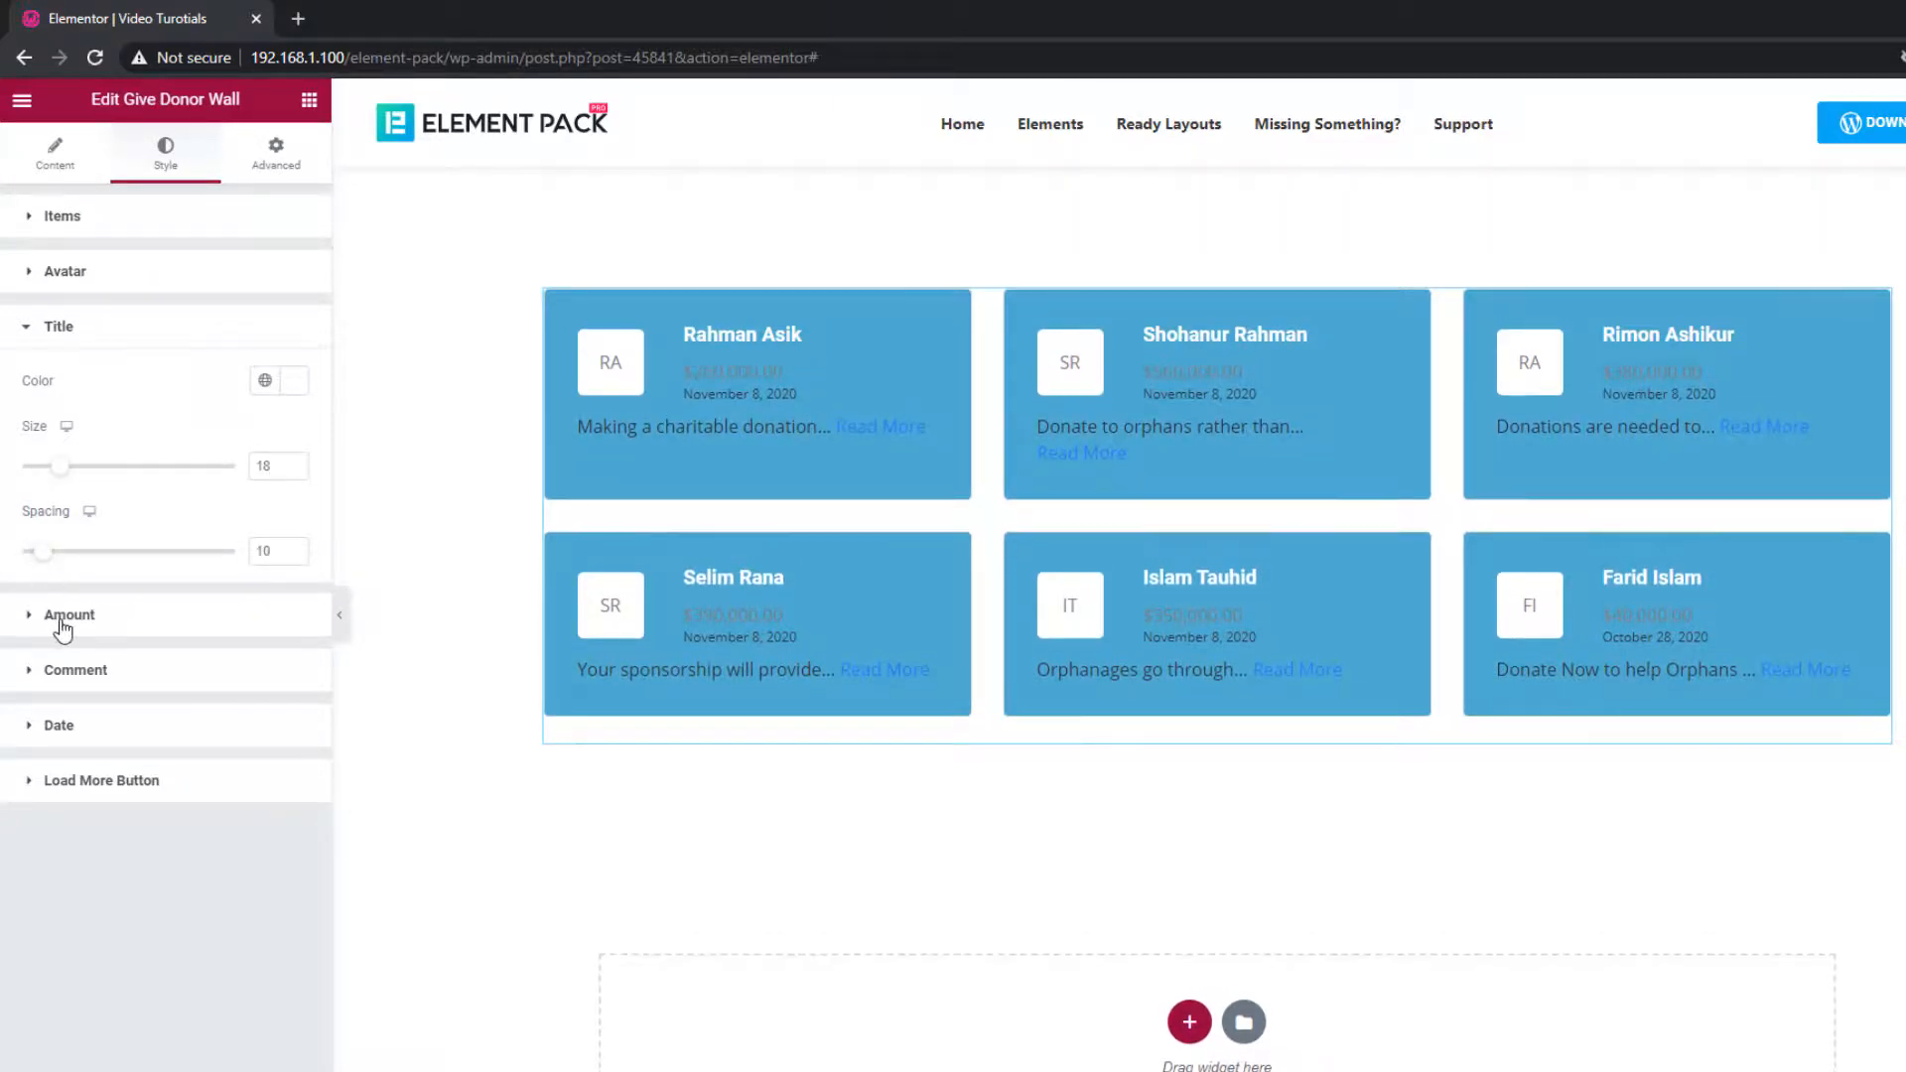
- Set the donation amount color to white, #FFFFFF, in the widget's style settings
left_click(62, 623)
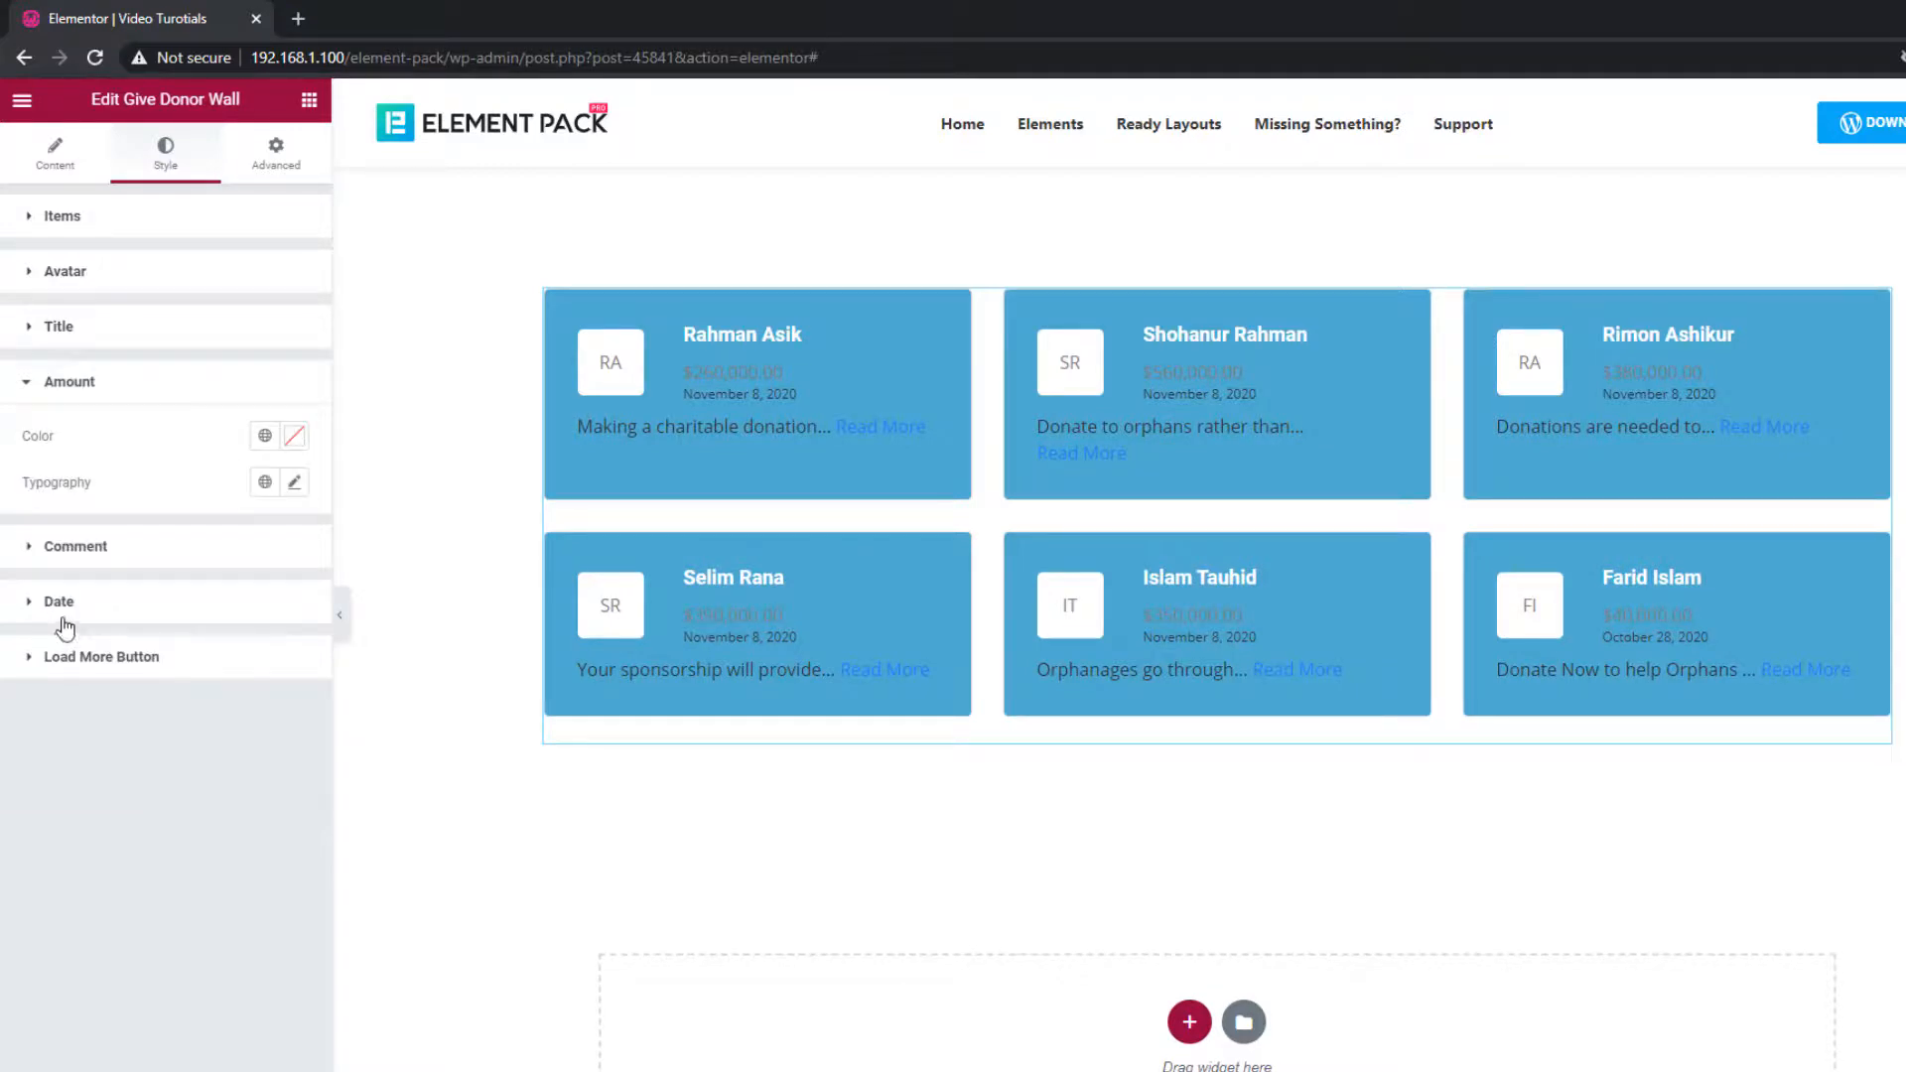
left_click(295, 437)
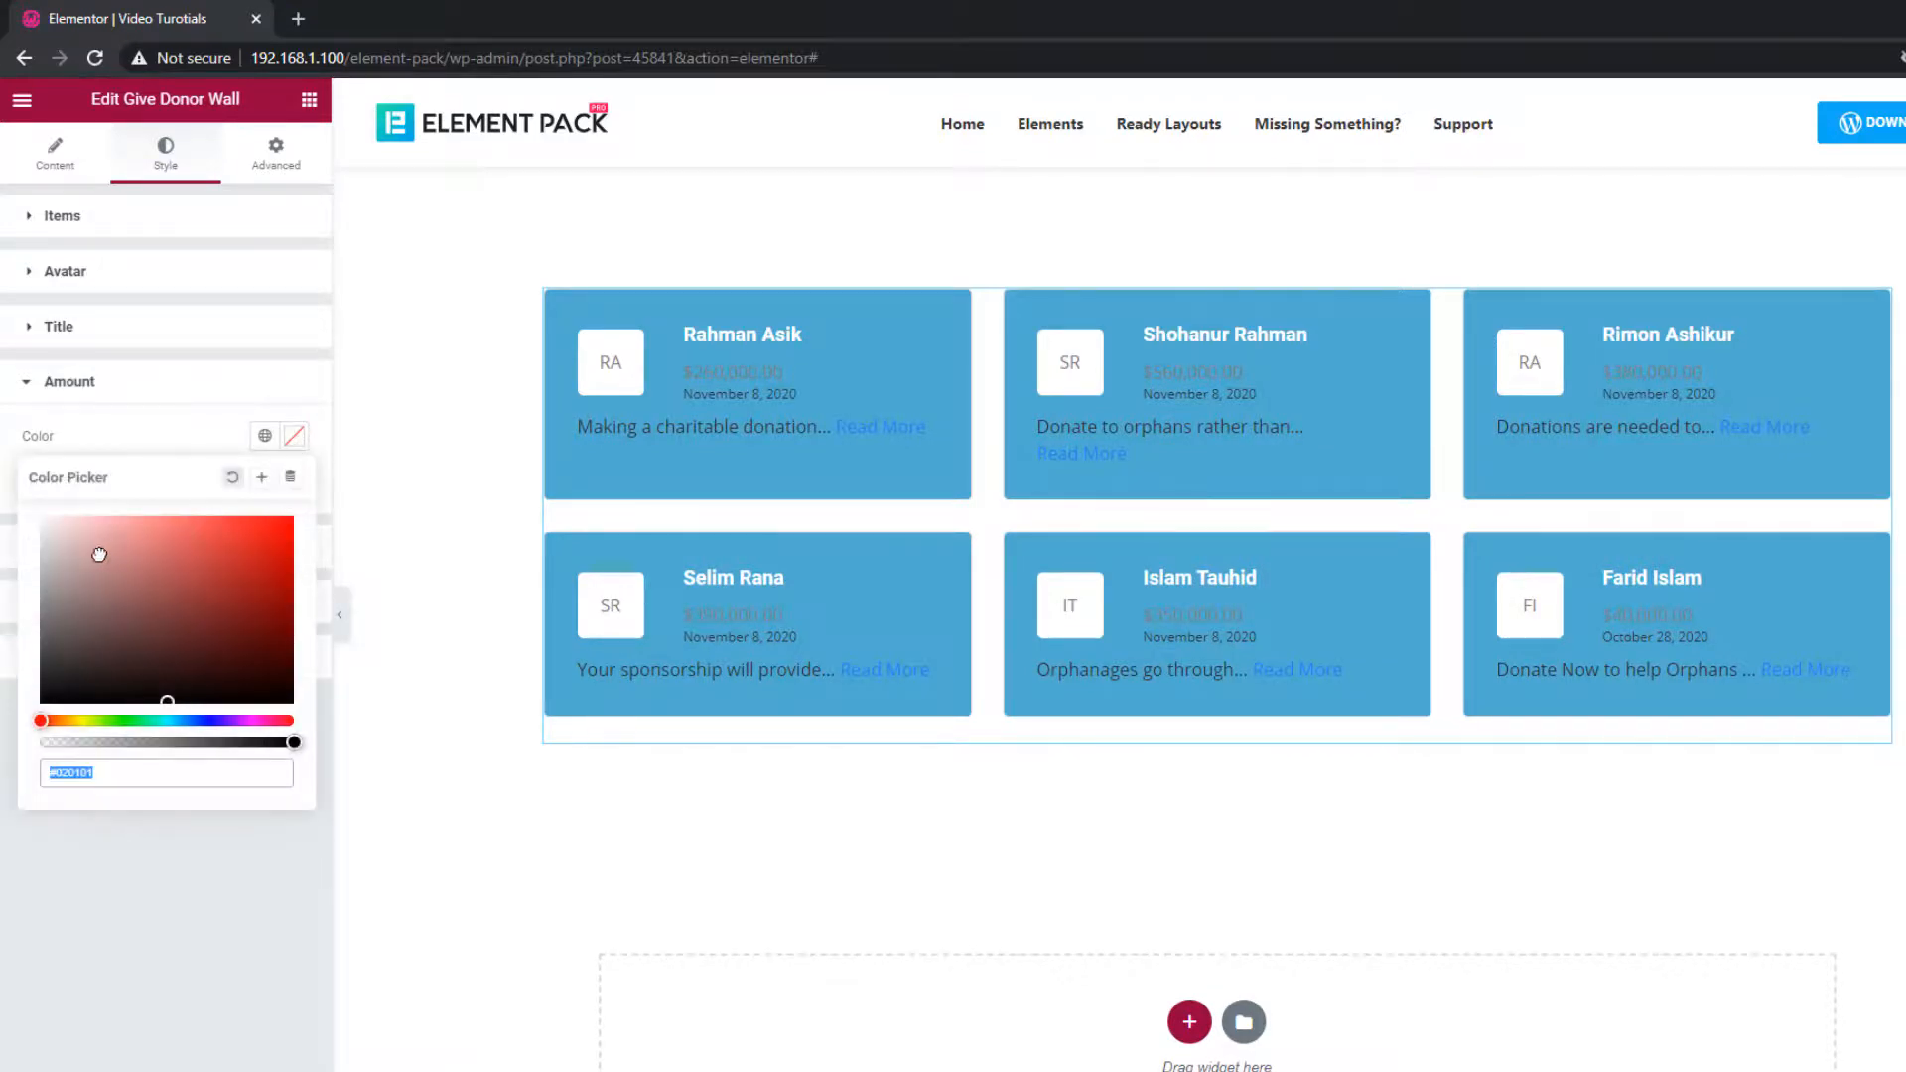
left_click_drag(103, 549, 8, 518)
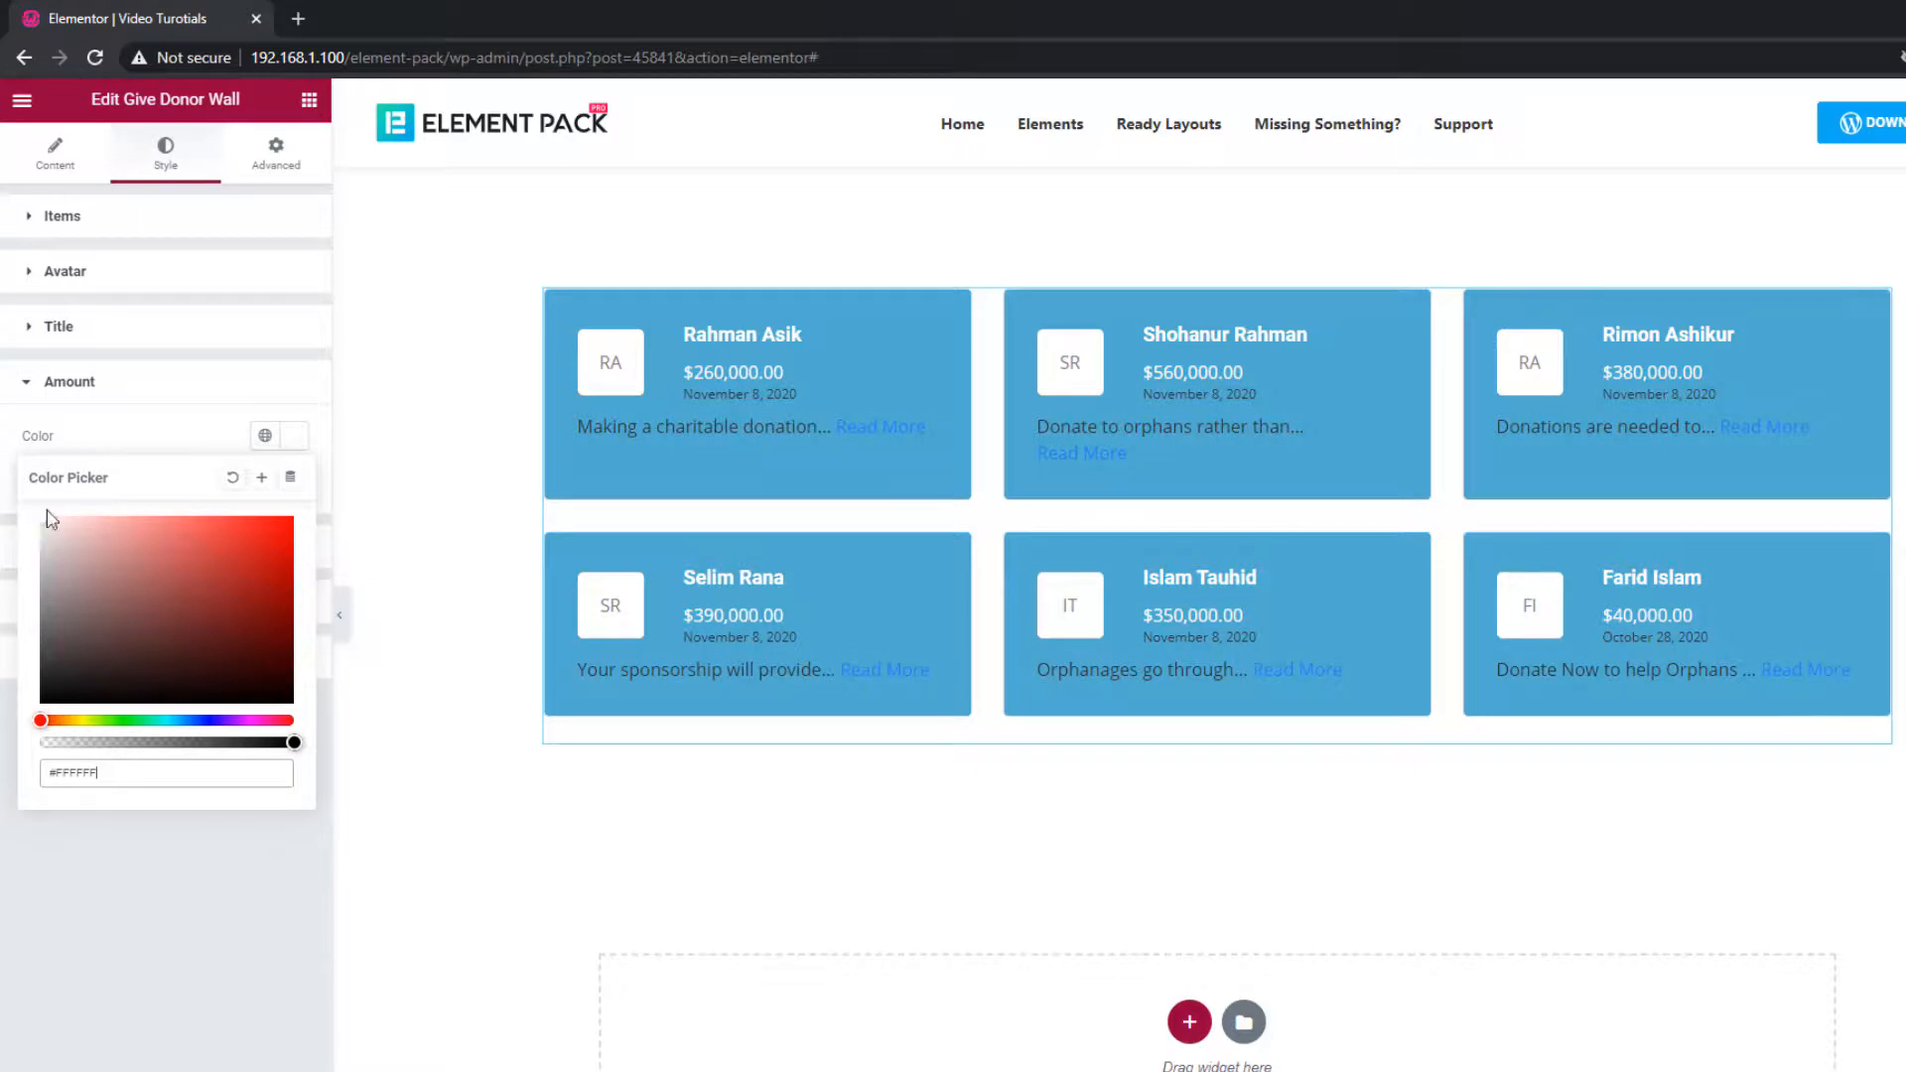
left_click(179, 445)
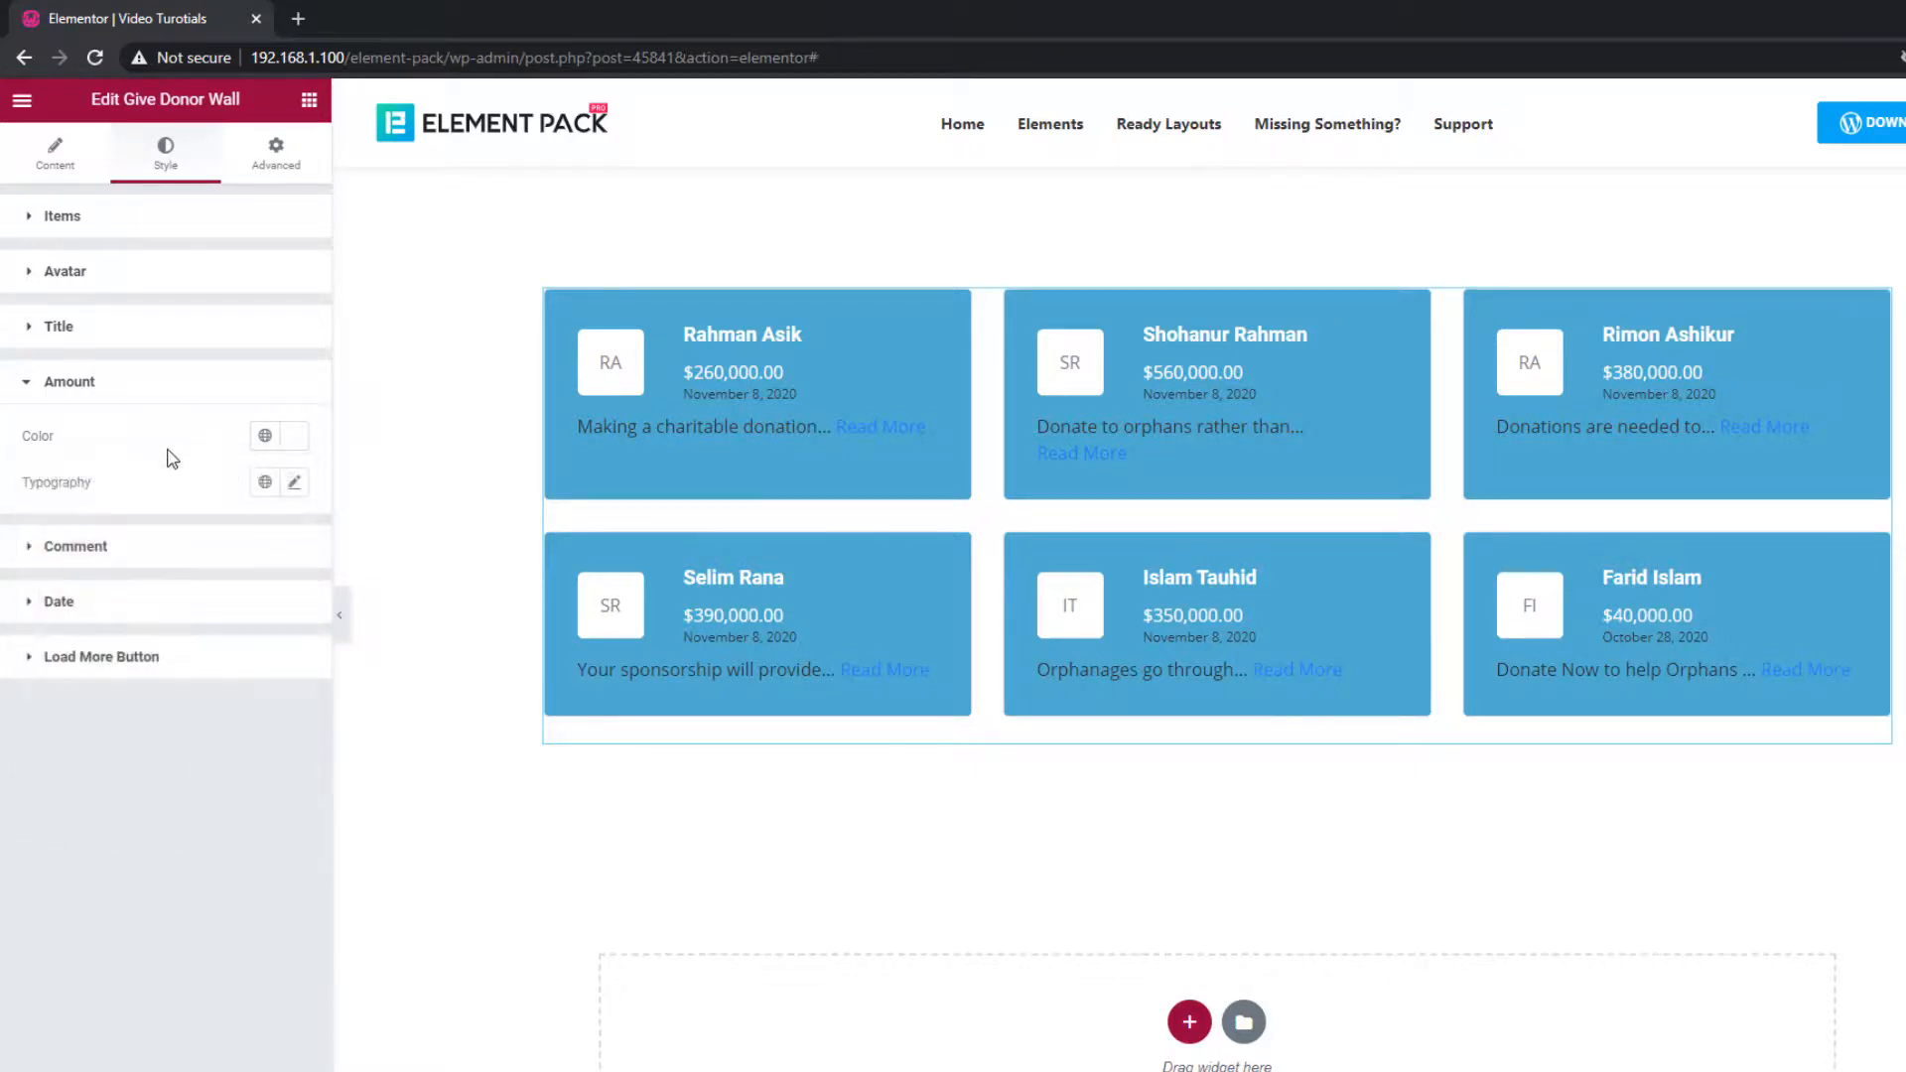
- Set the comment text color to white at about 70% opacity
left_click(131, 541)
left_click(291, 492)
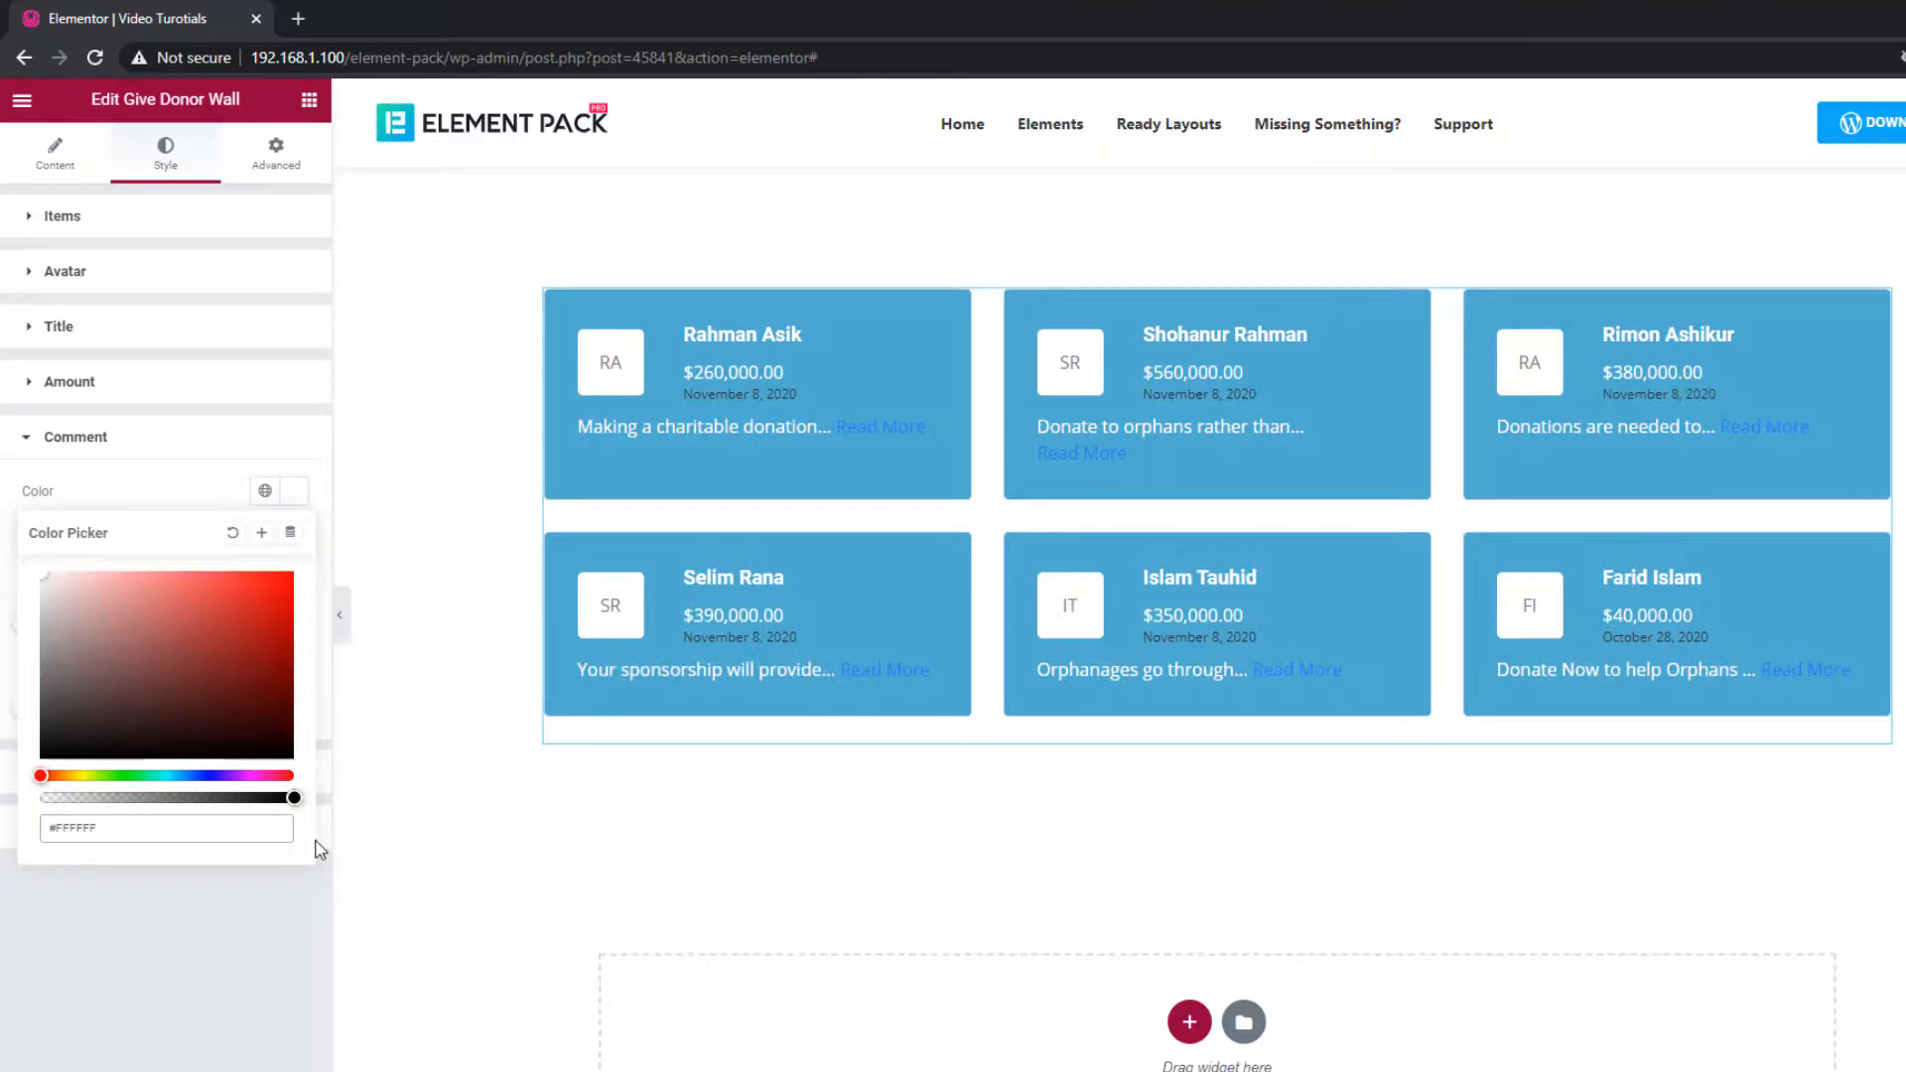
left_click_drag(294, 798, 220, 801)
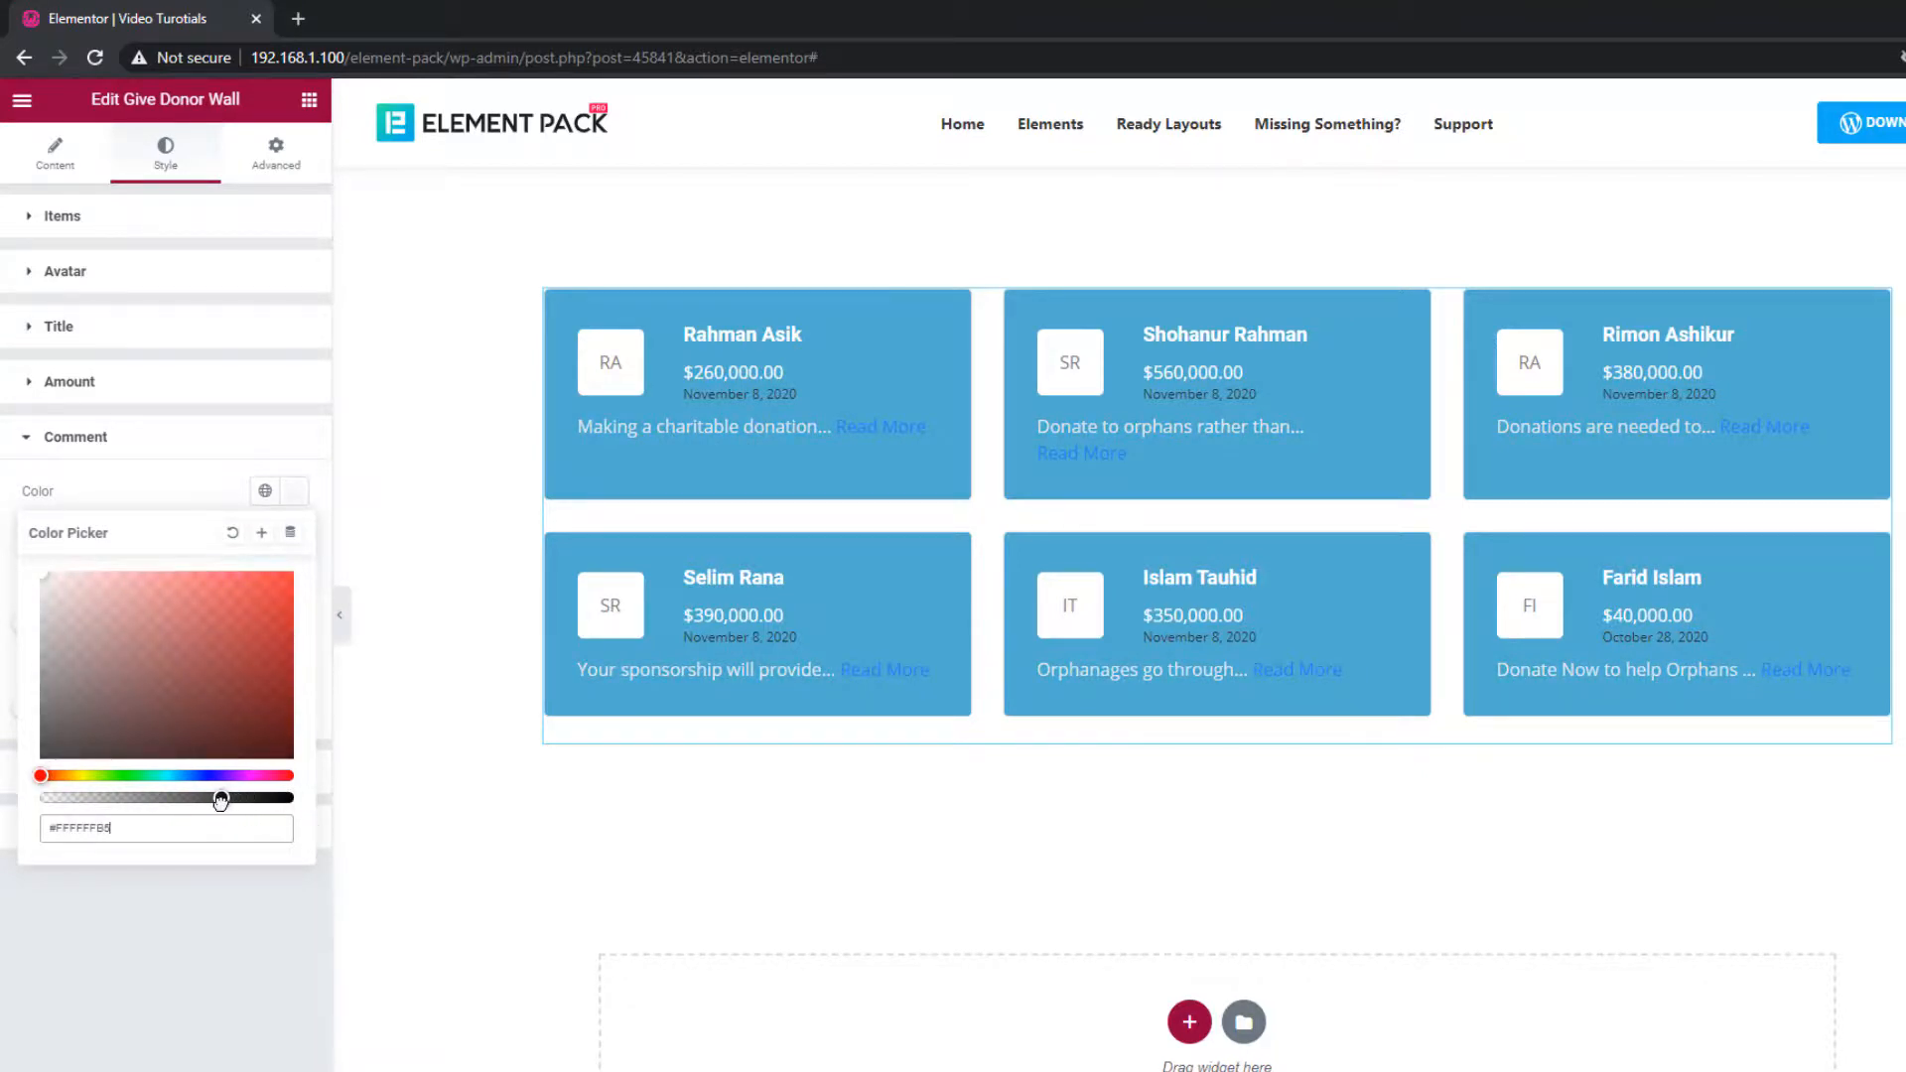
left_click(170, 497)
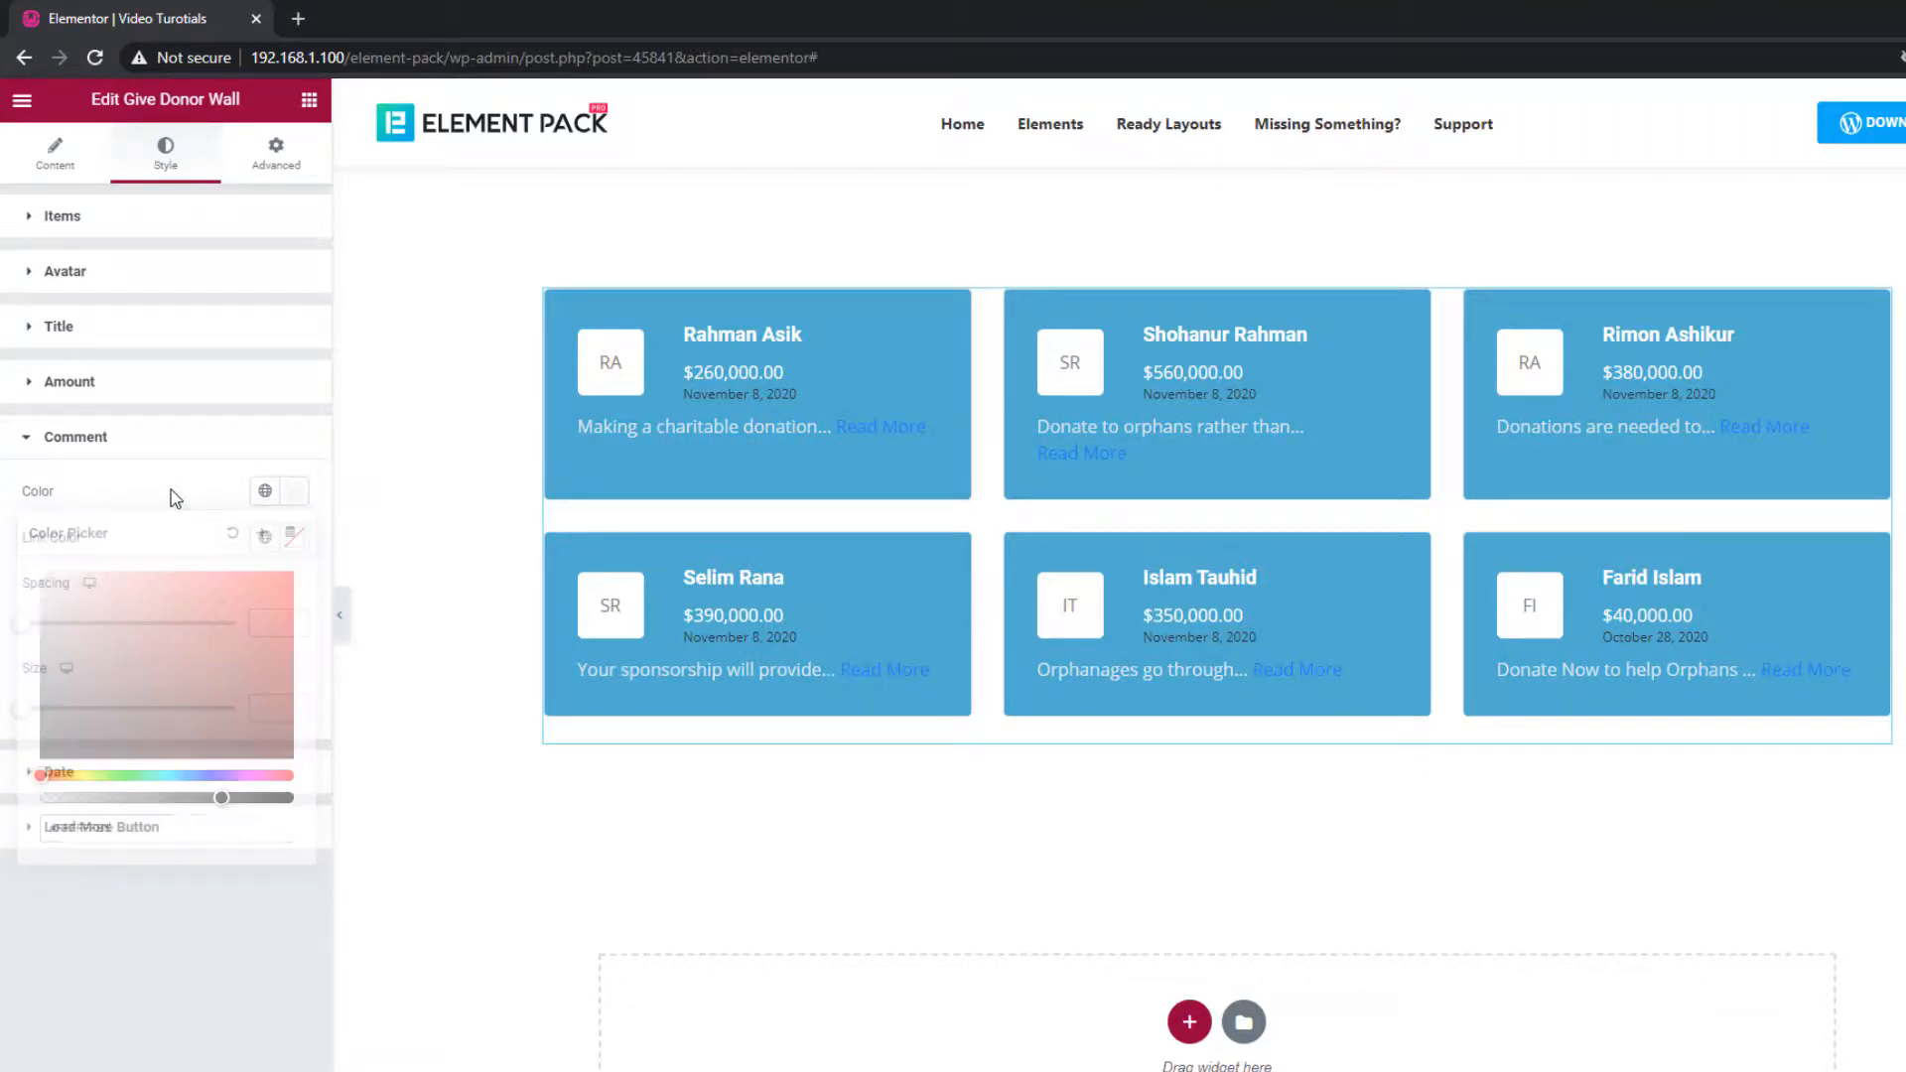
- Set the comment link color to white at about 70% opacity and the comment size to 14
left_click(294, 537)
left_click_drag(123, 669, 20, 619)
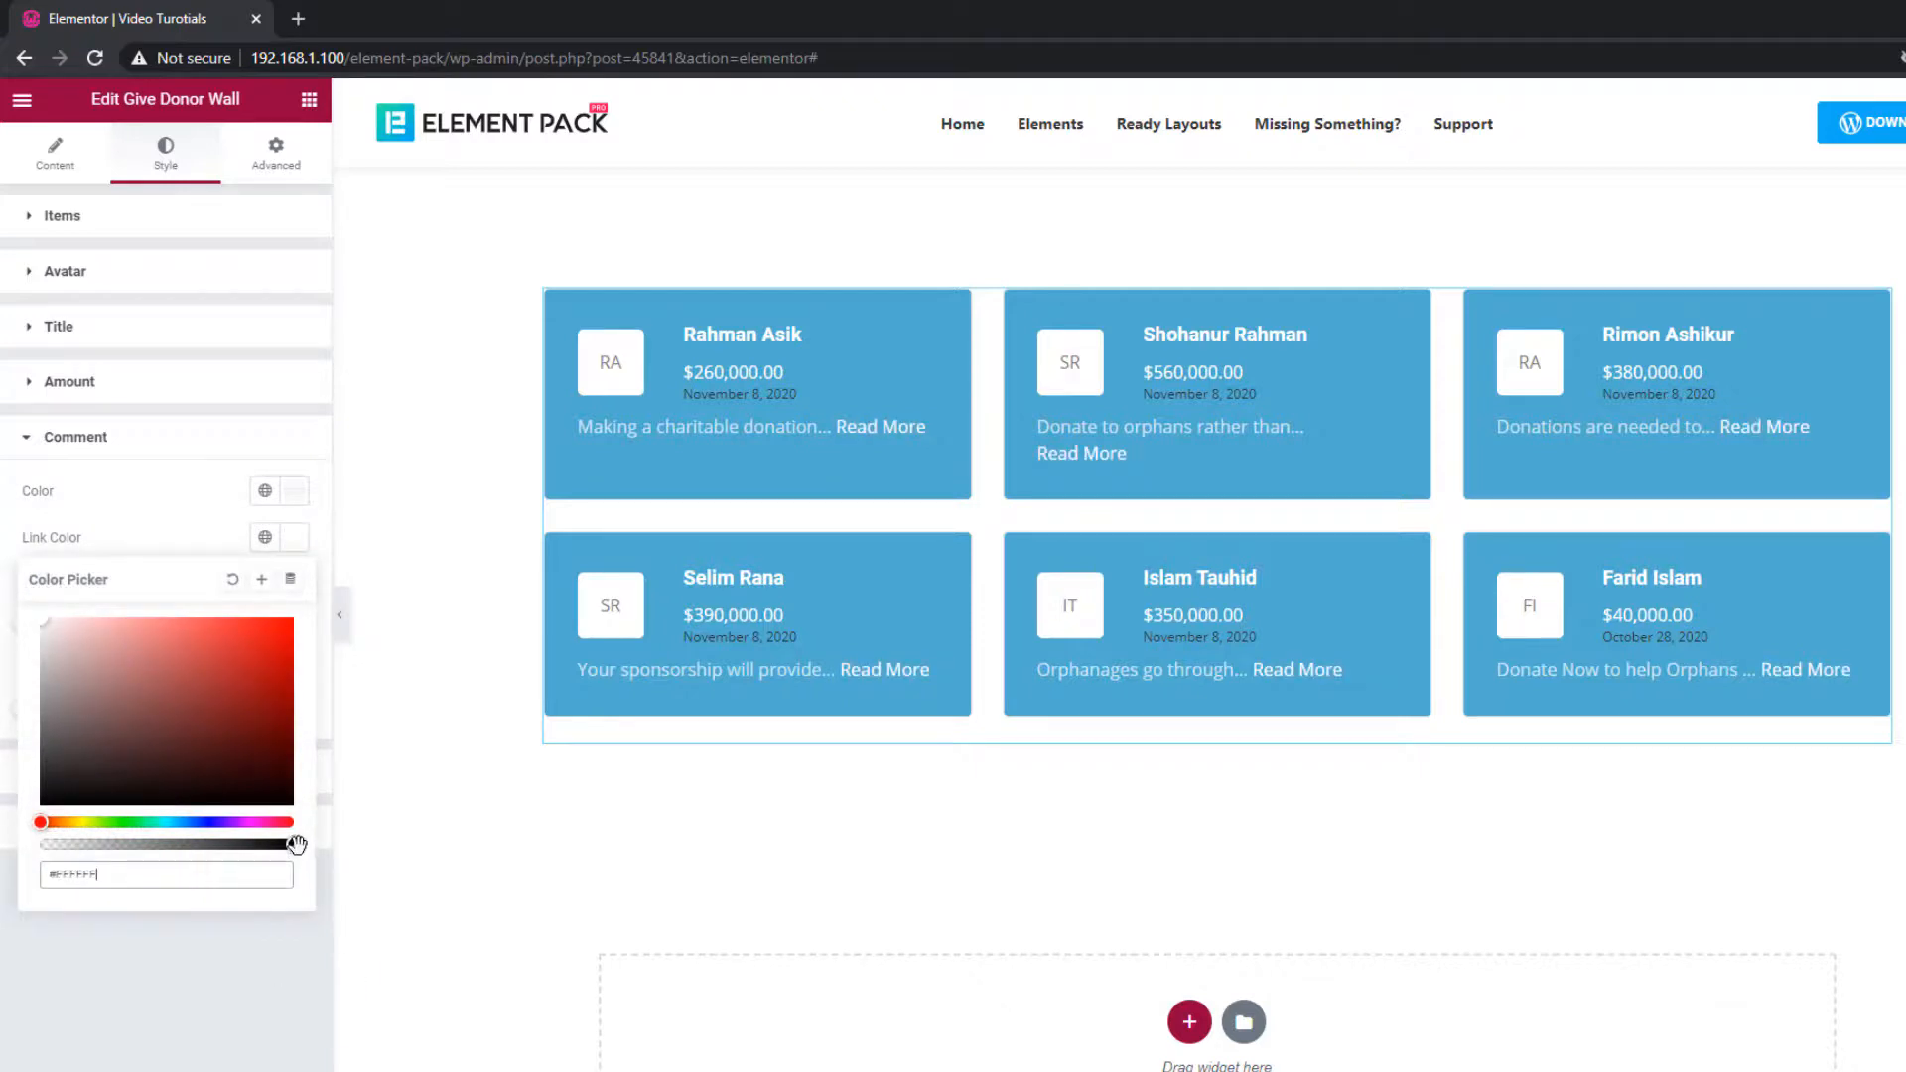
left_click_drag(293, 845, 221, 845)
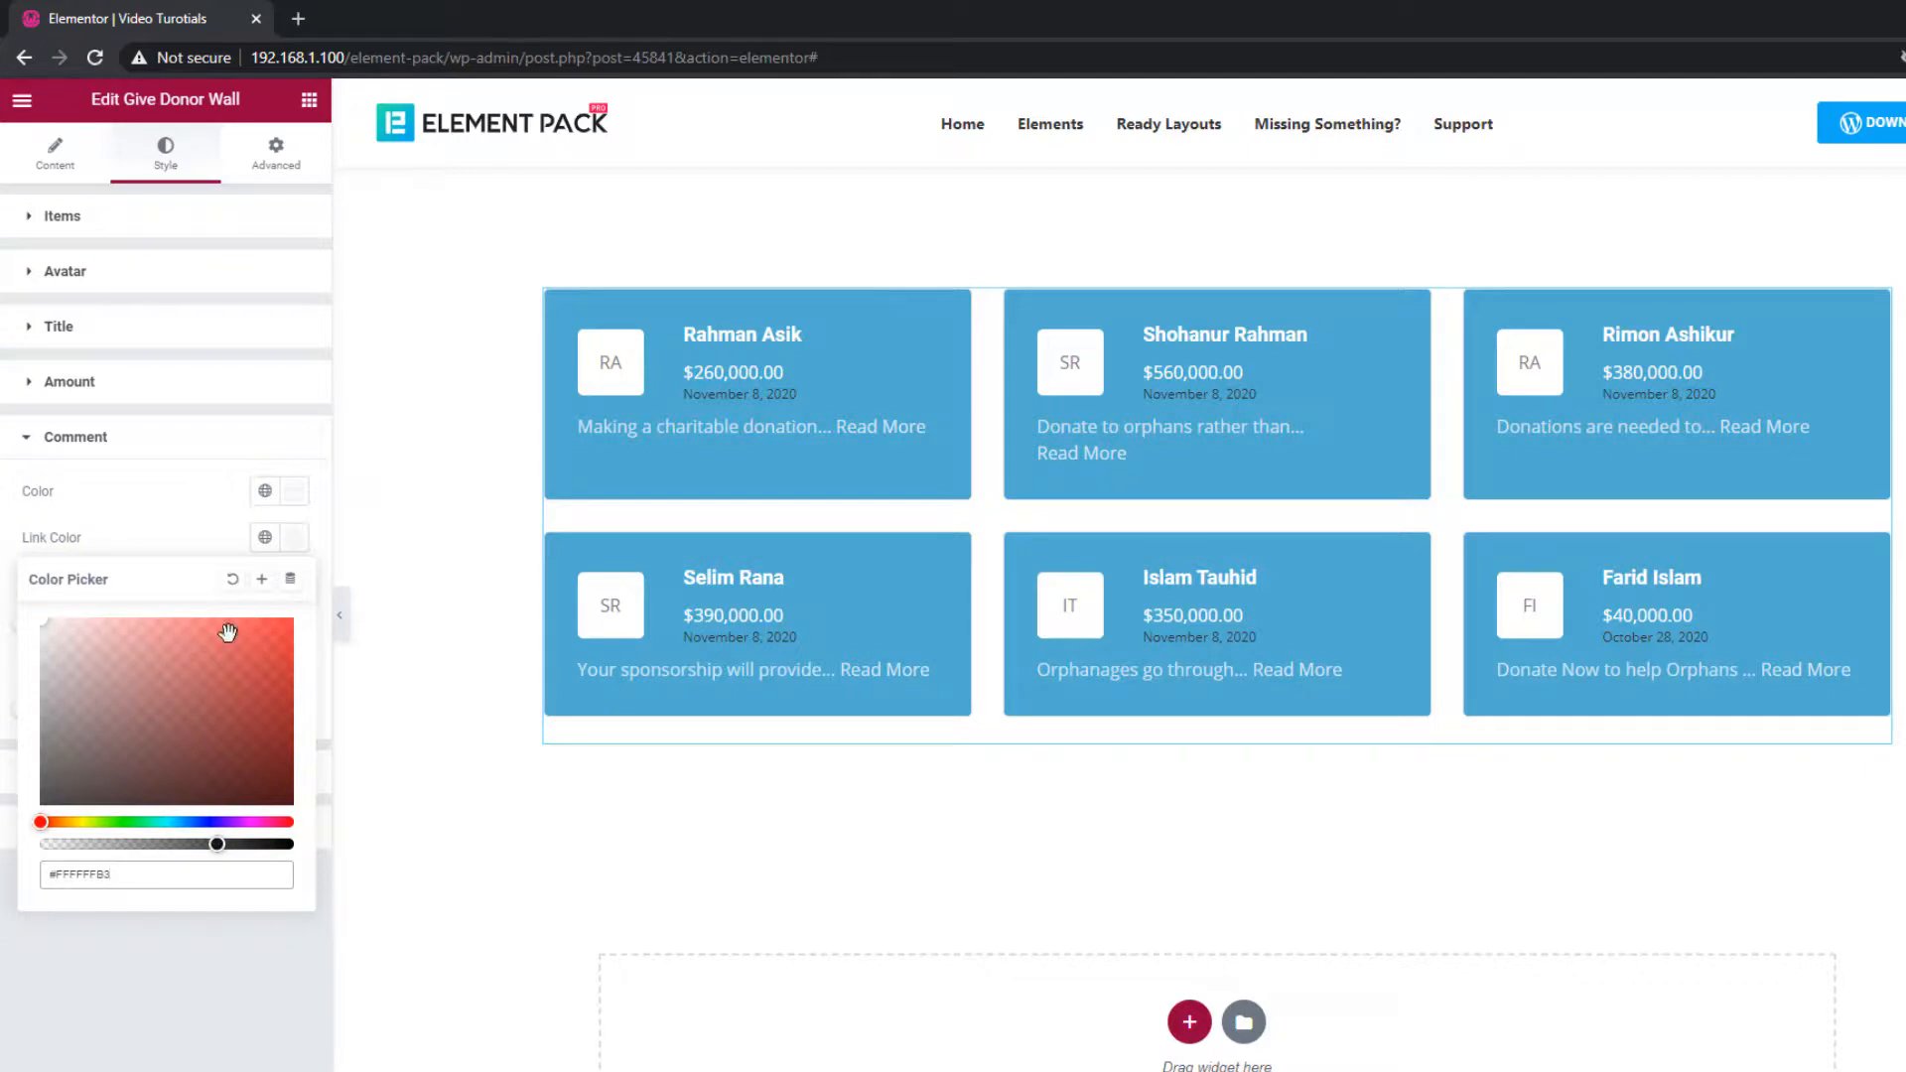
left_click(171, 542)
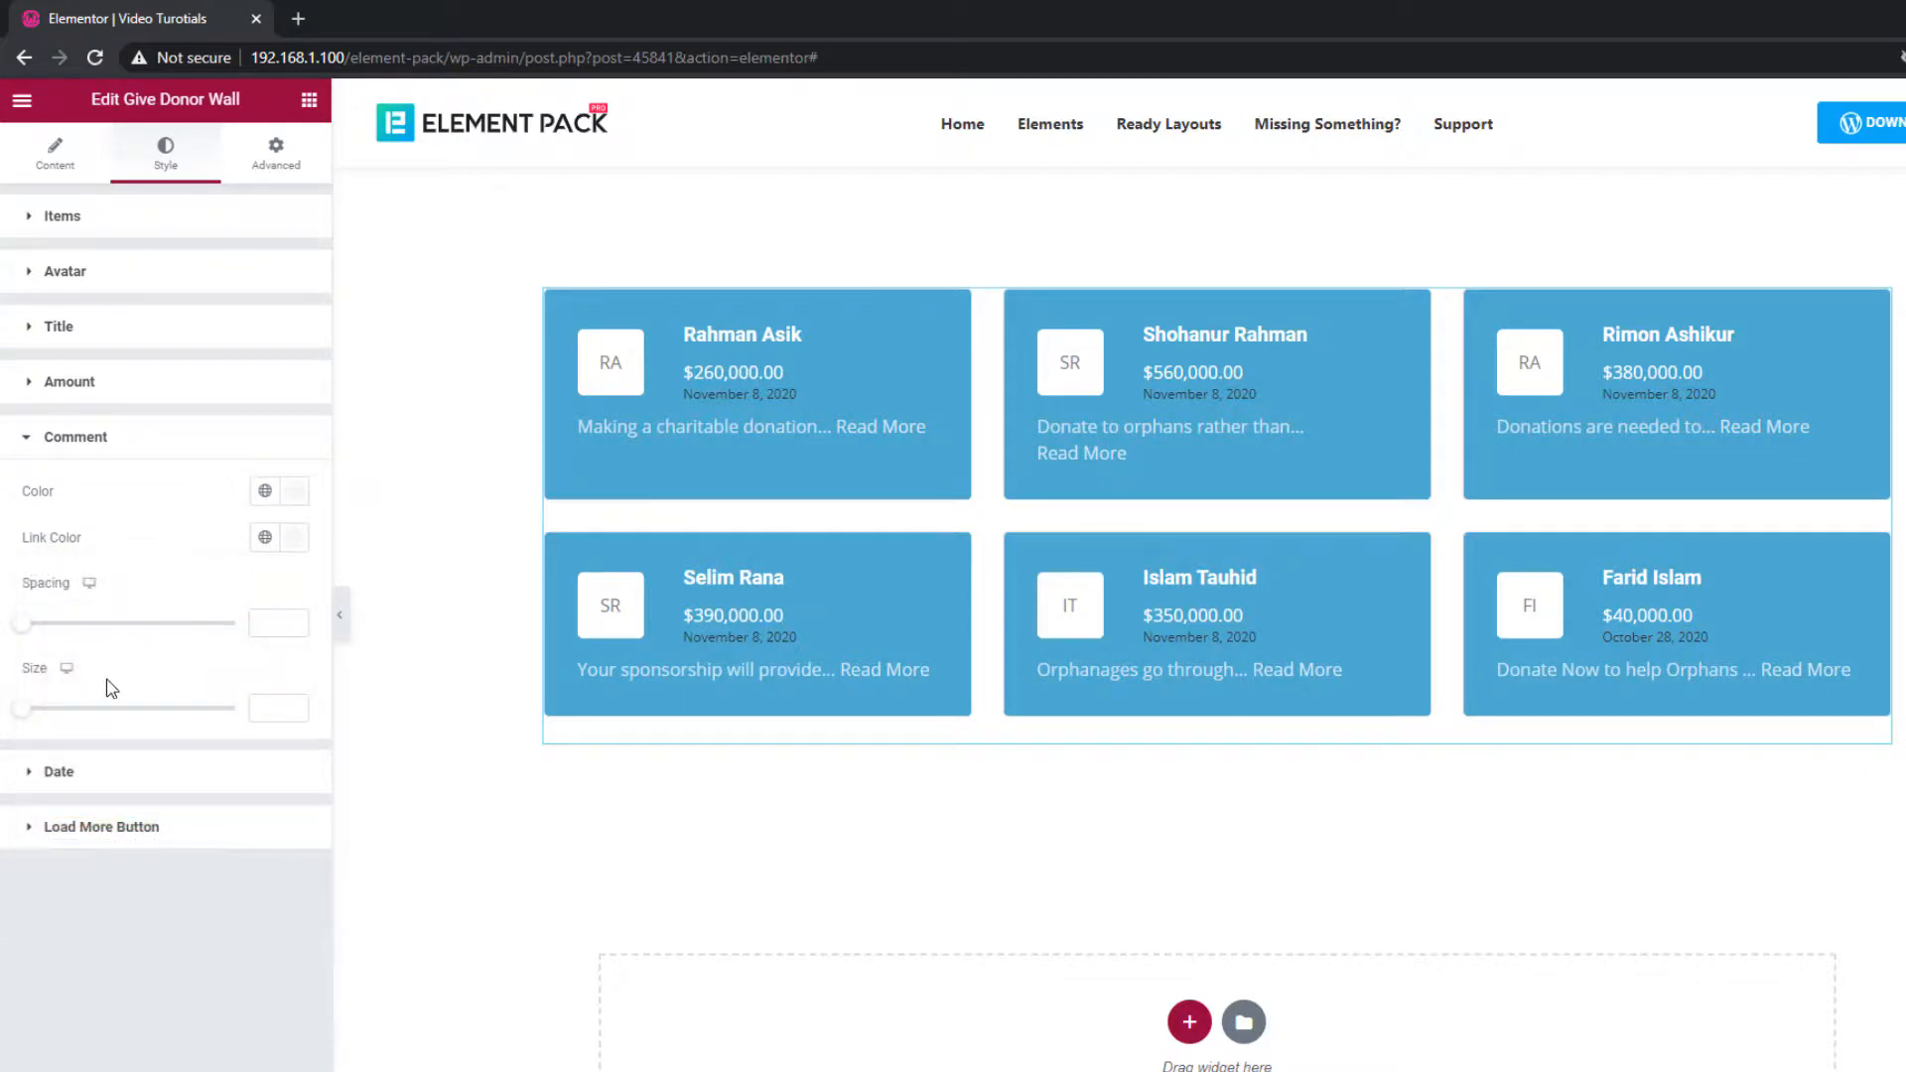
left_click(273, 713)
type("14")
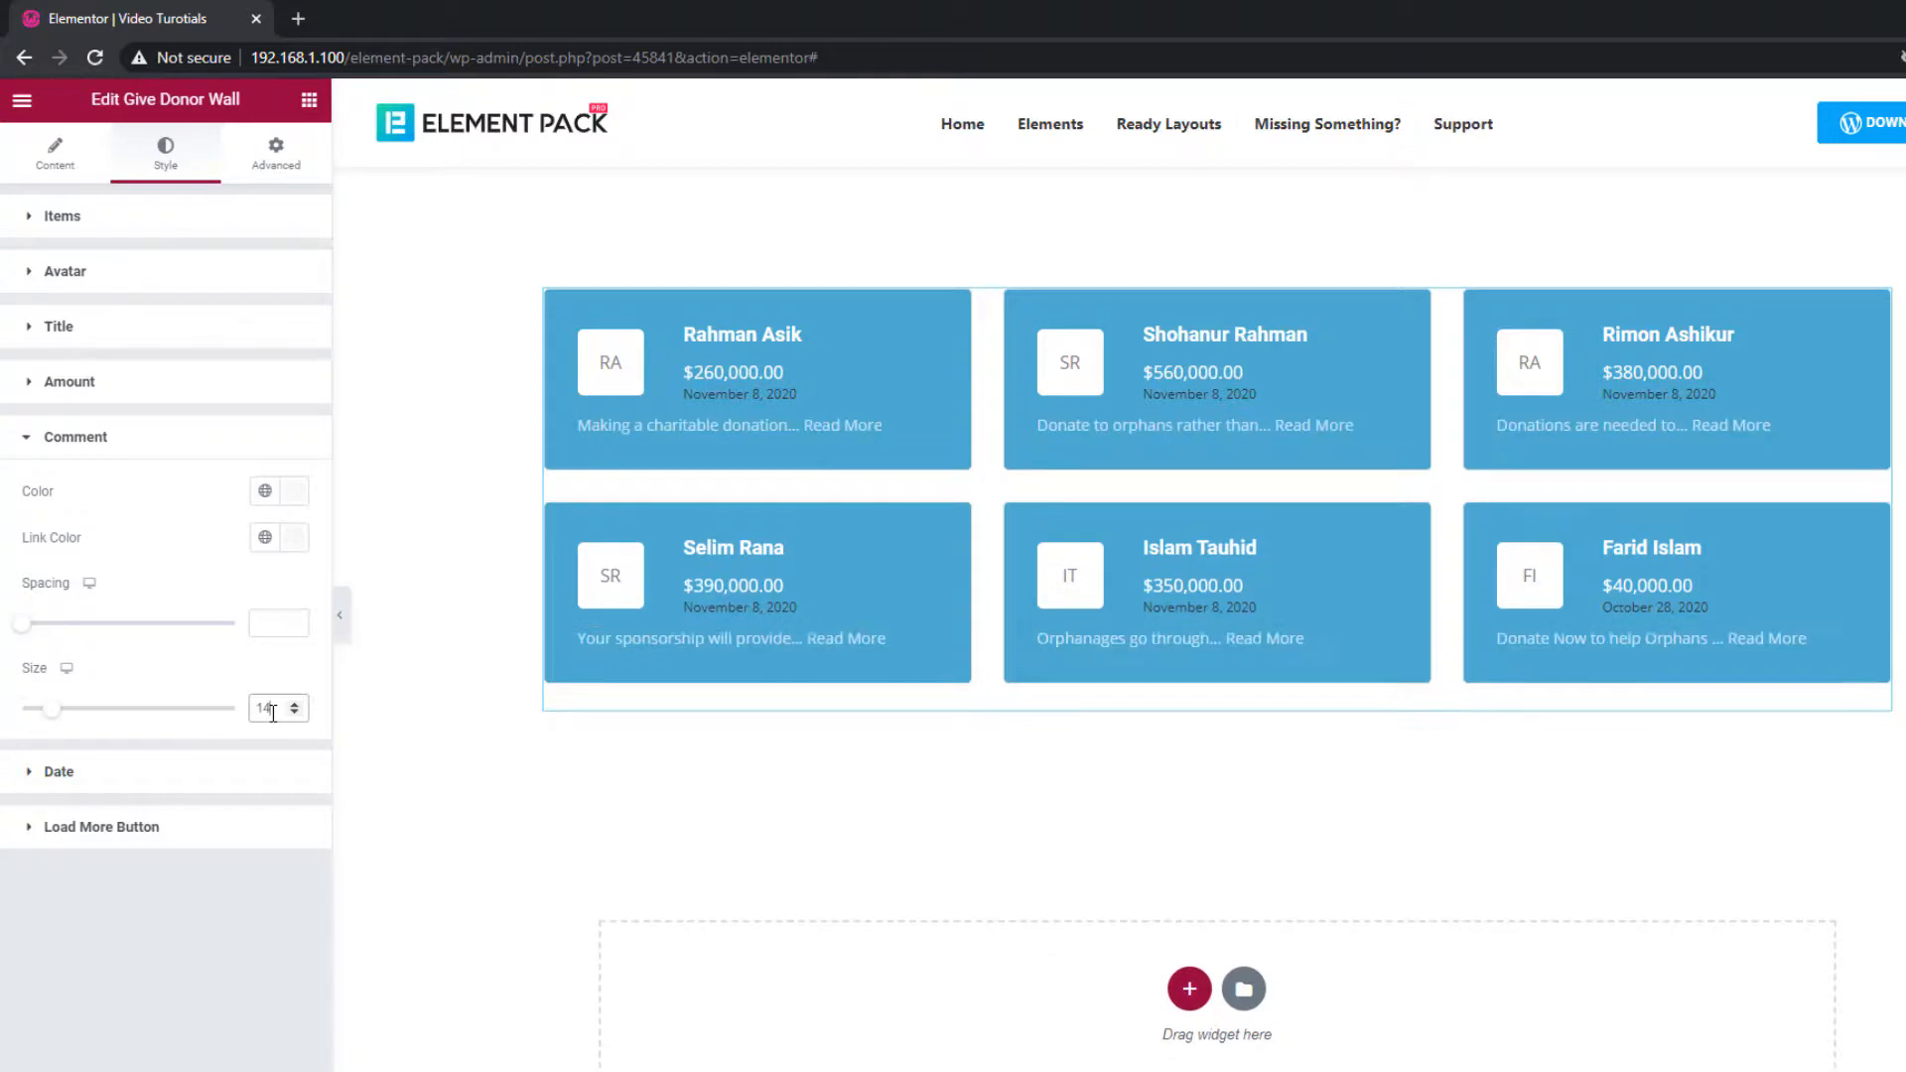
- Set the donation date color to a slightly transparent white, #FFFFFFC4
left_click(157, 771)
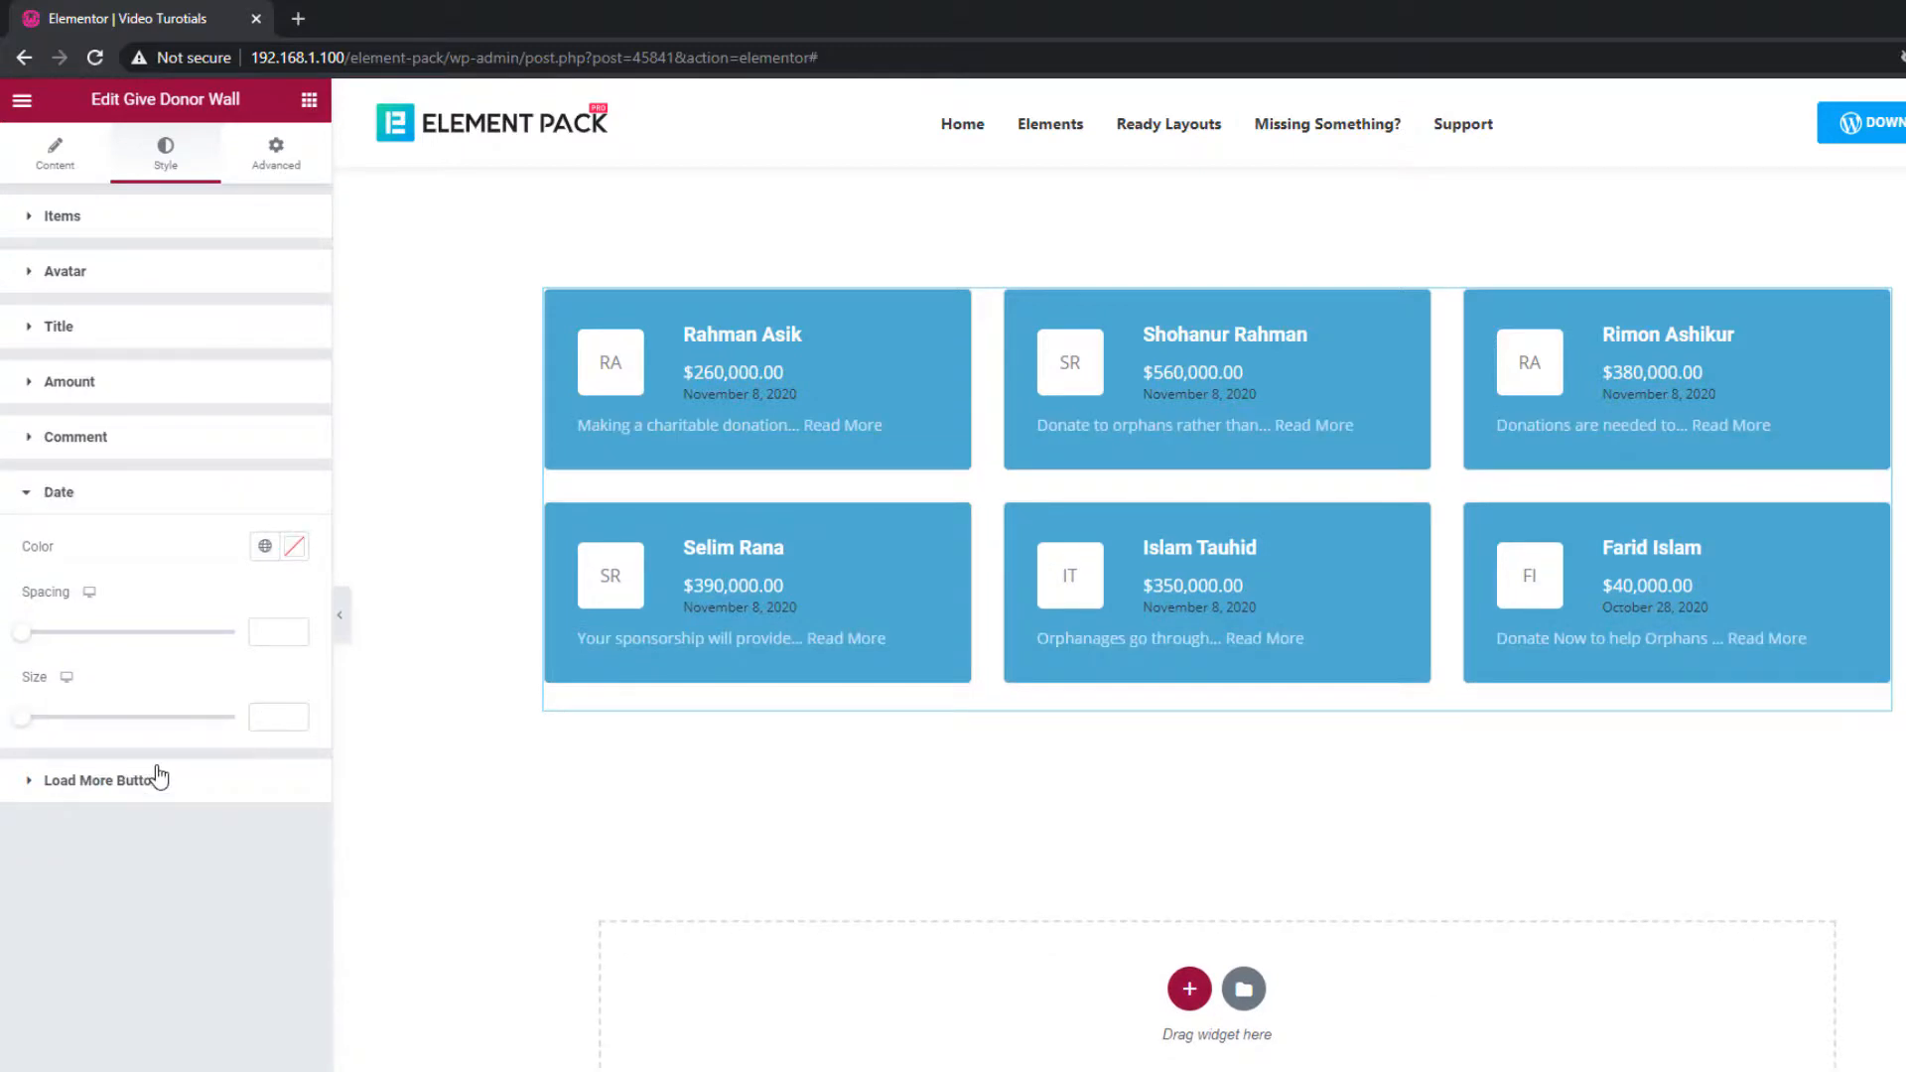
left_click(294, 546)
left_click_drag(85, 668, 26, 632)
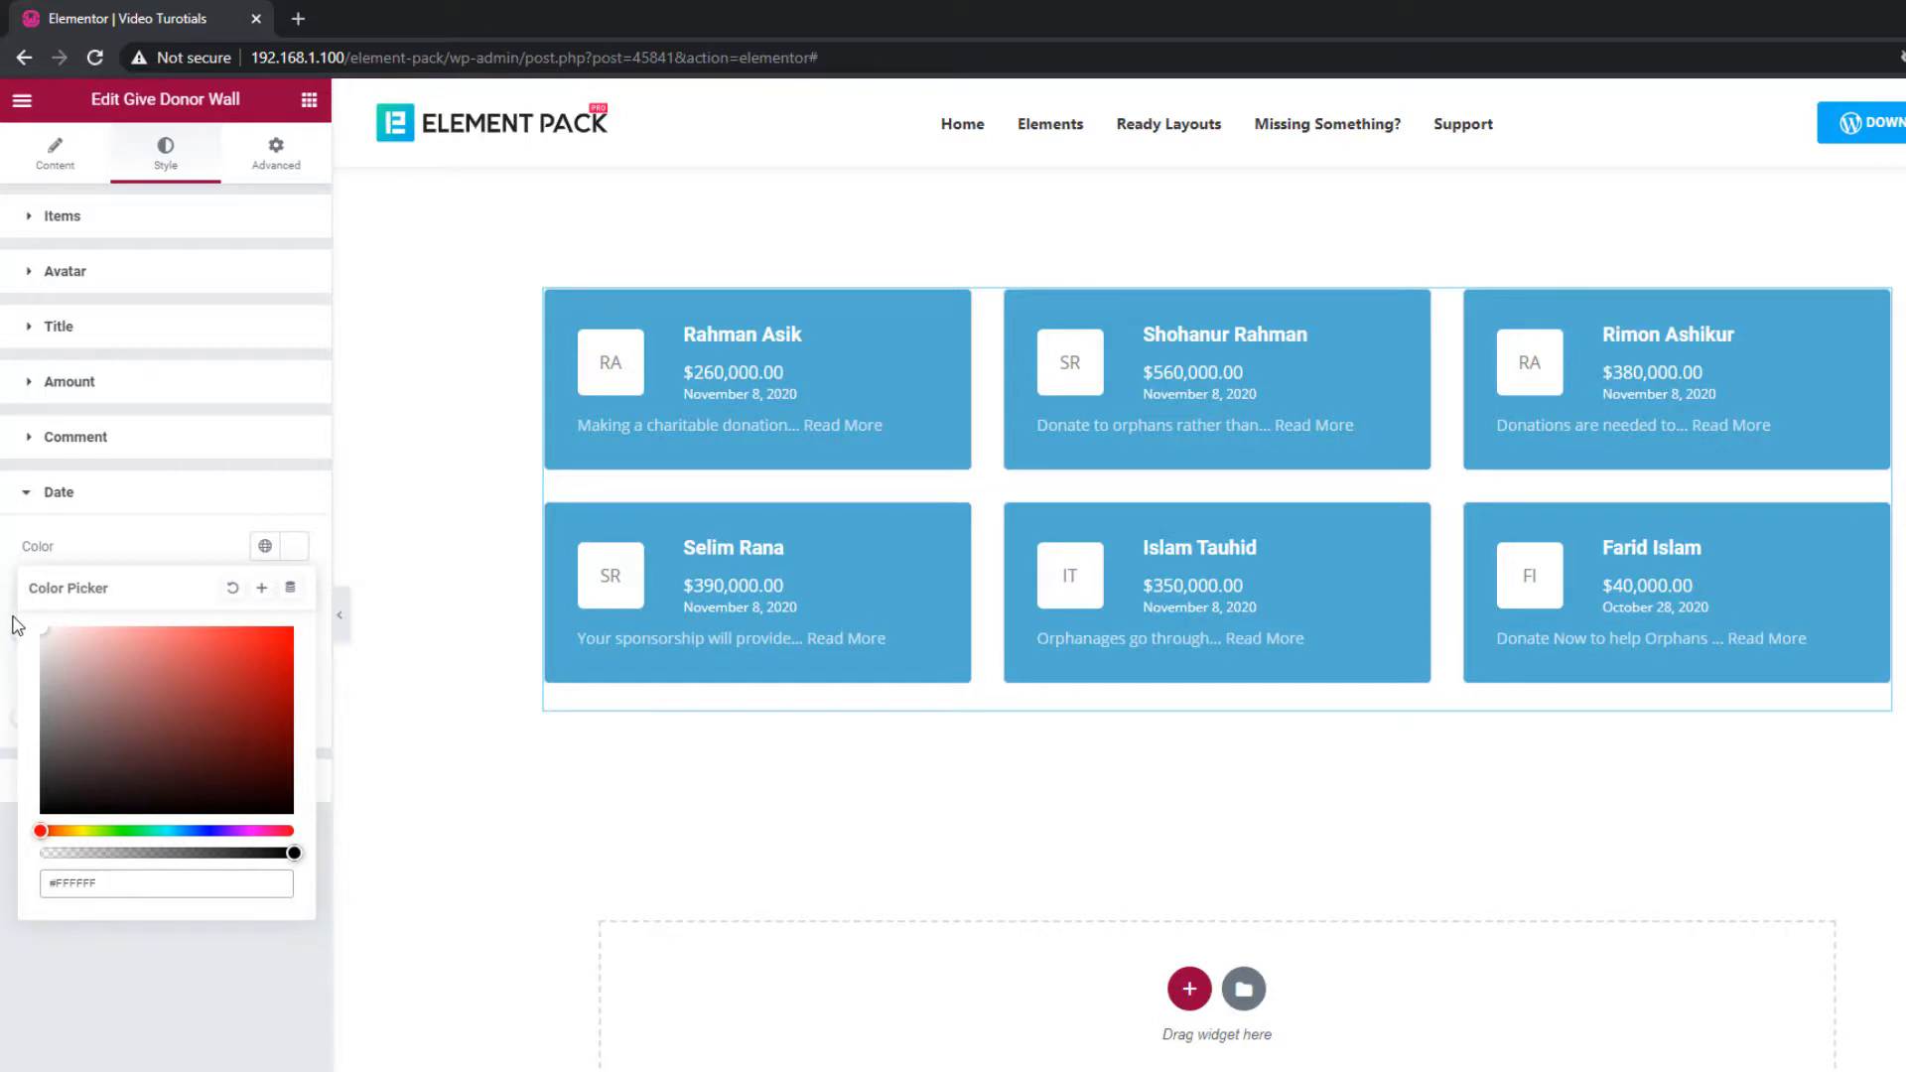
left_click(294, 853)
left_click_drag(295, 853, 242, 855)
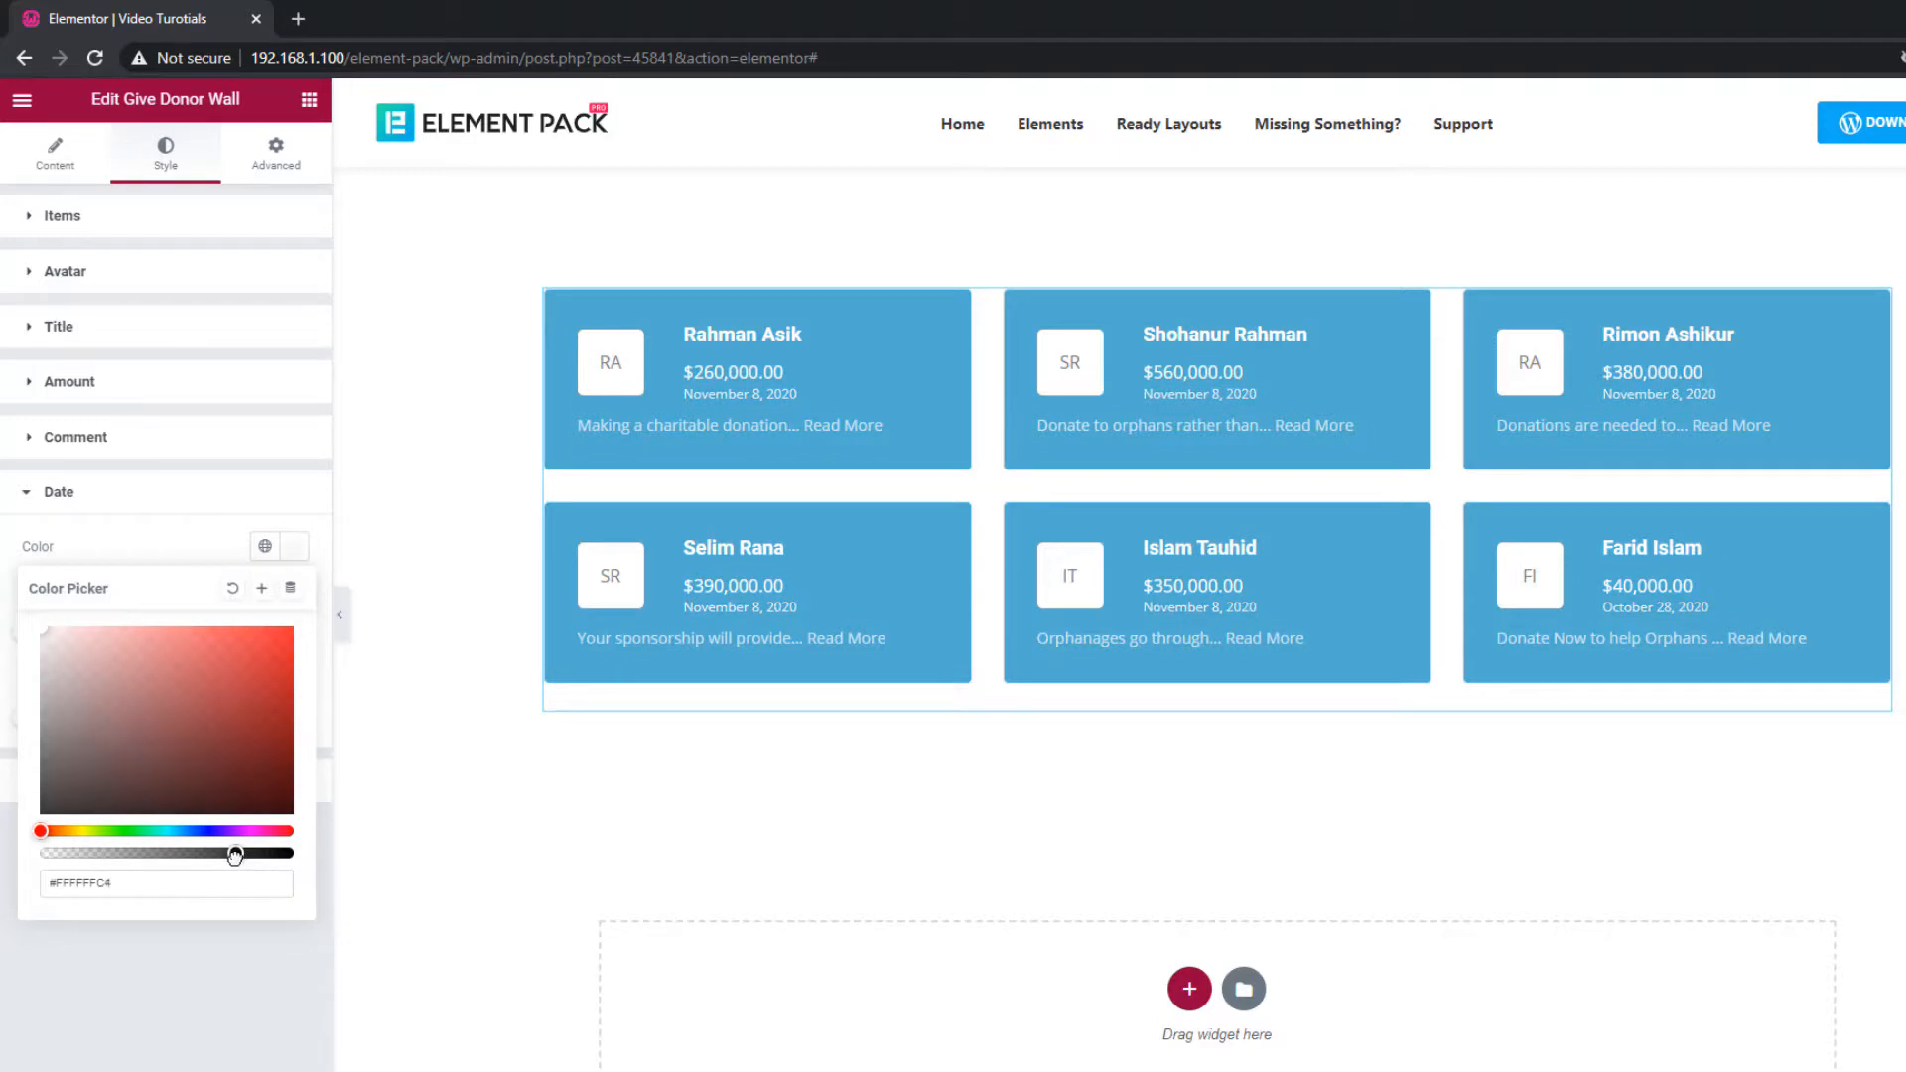
- Update the page and open its preview in a new browser tab
left_click(248, 1070)
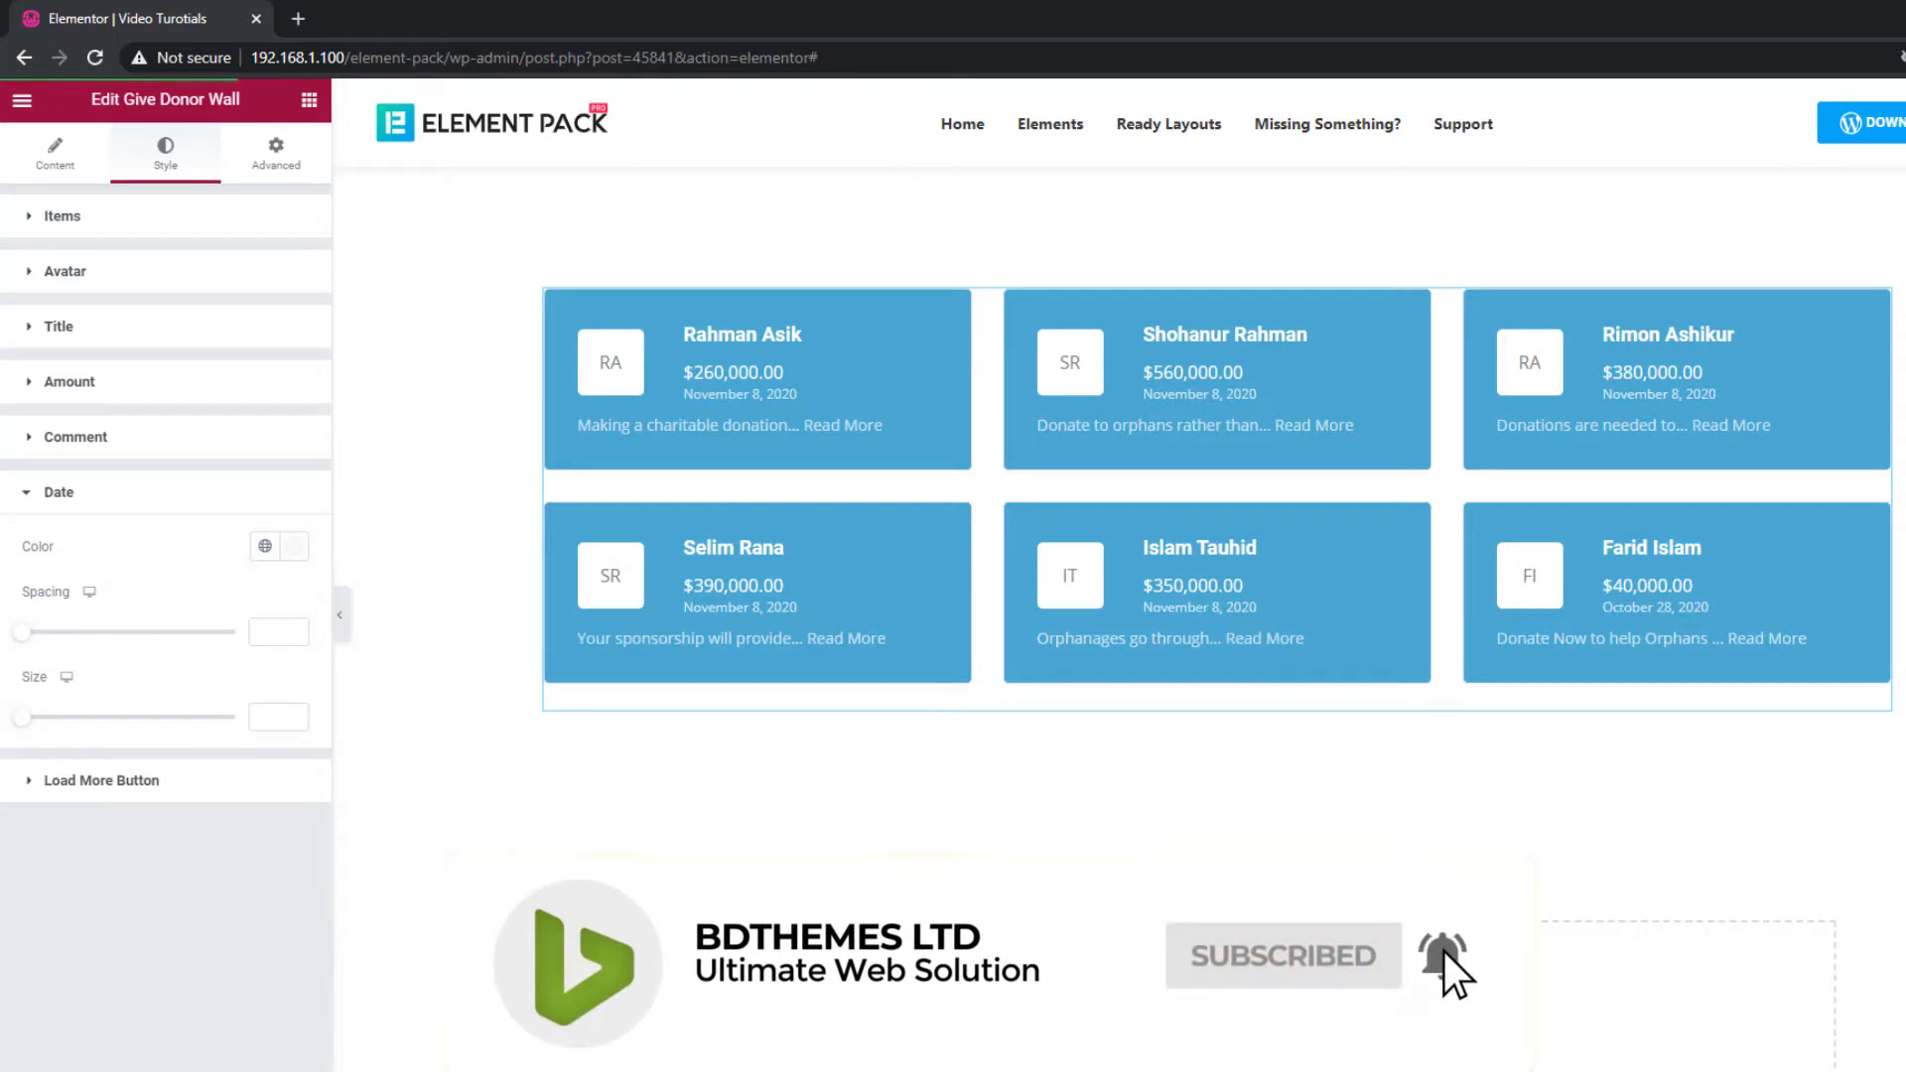
left_click(183, 1070)
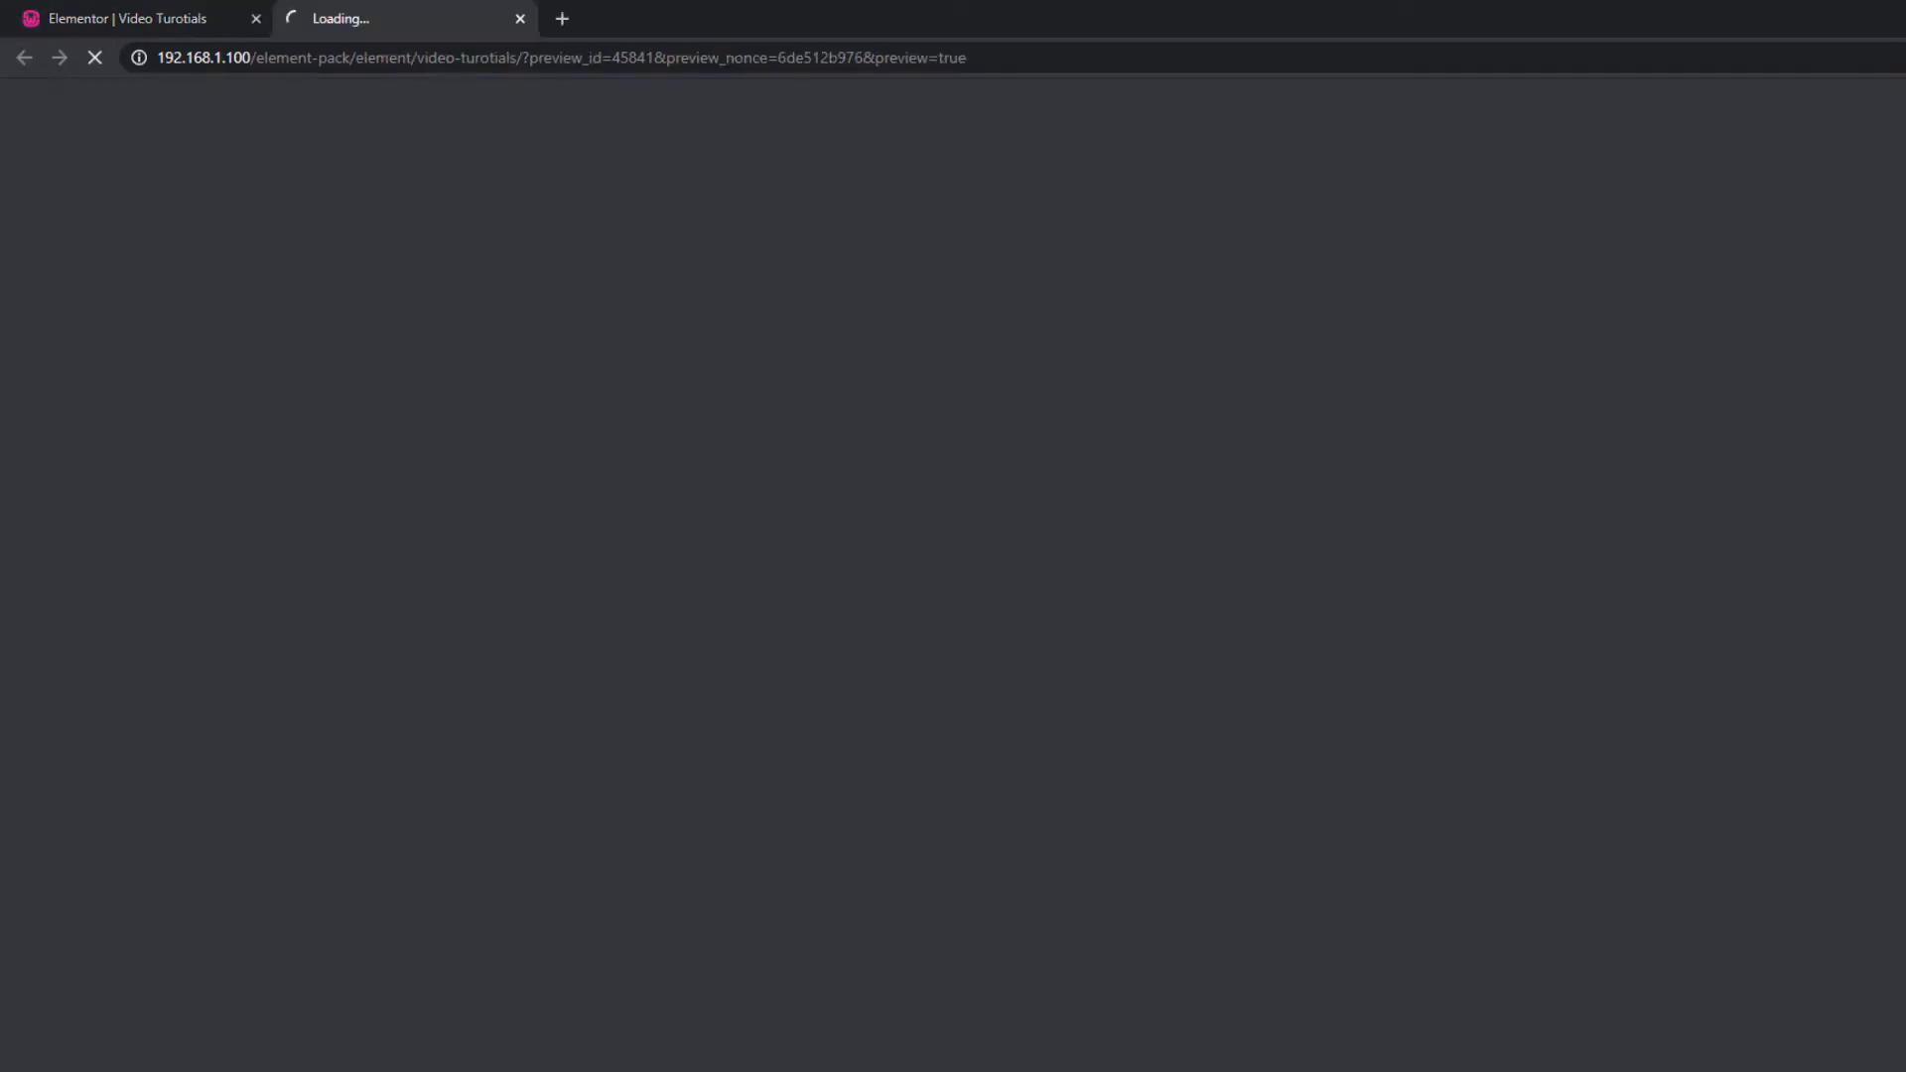